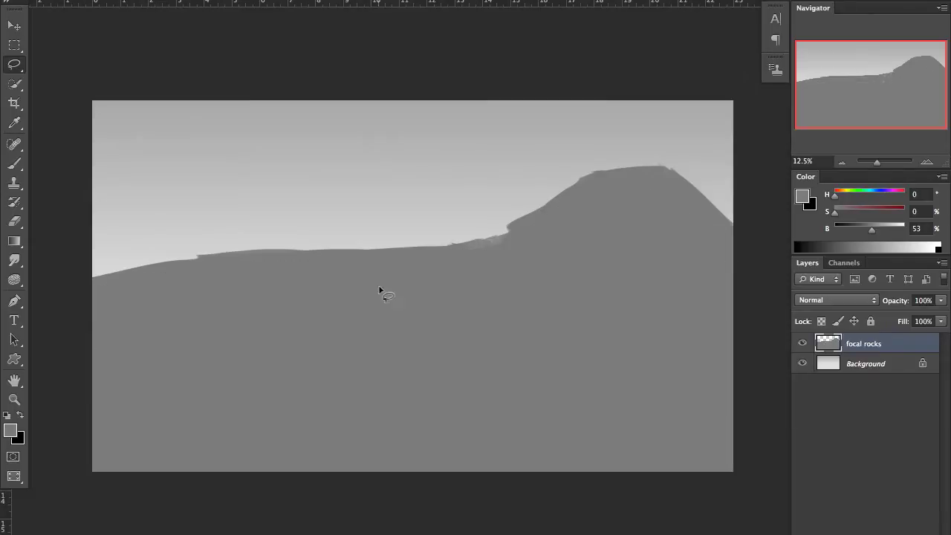
# Step: Erase along the upper edge of the focal rocks to carve a flat-topped peak and smooth, rolling ridgeline
pyautogui.press('e')
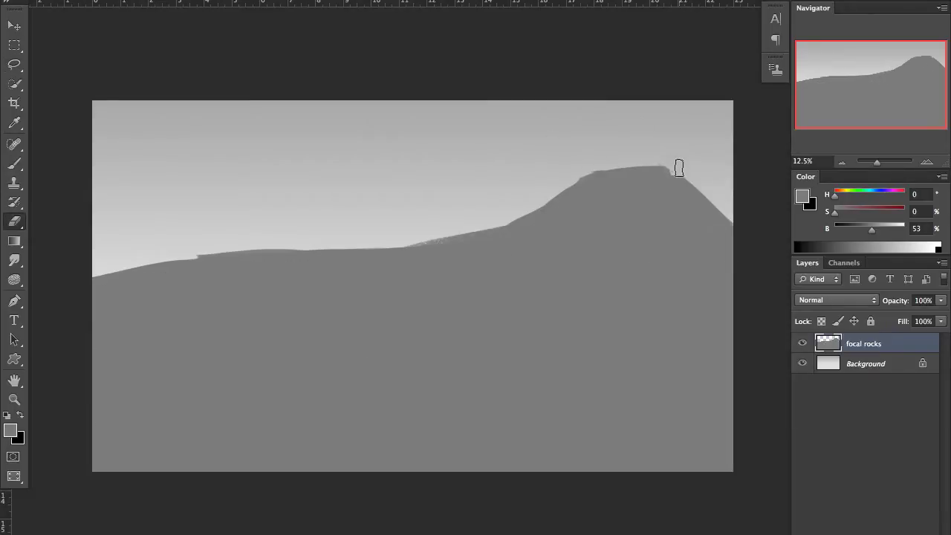
pyautogui.moveTo(664, 159)
pyautogui.mouseDown()
pyautogui.moveTo(513, 200)
pyautogui.moveTo(448, 178)
pyautogui.moveTo(557, 177)
pyautogui.mouseUp()
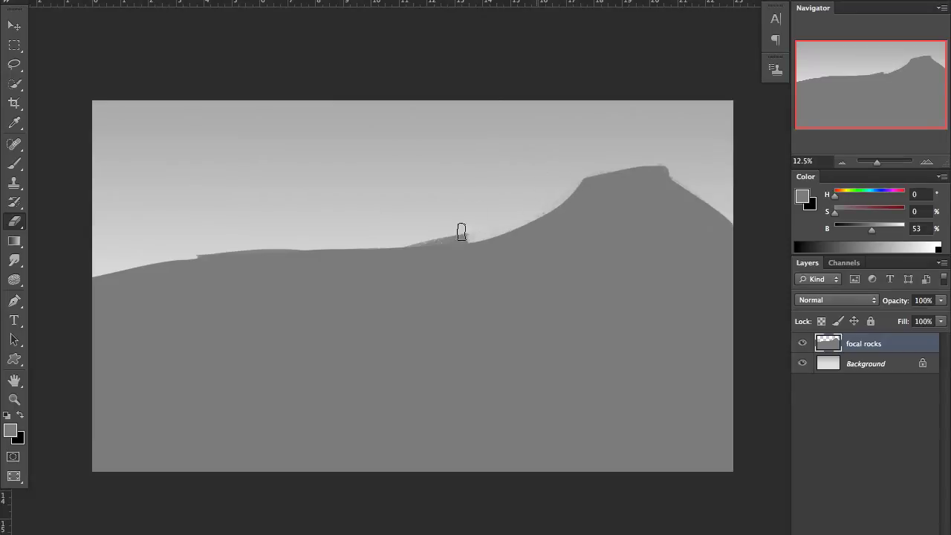
pyautogui.moveTo(468, 239)
pyautogui.mouseDown()
pyautogui.moveTo(123, 265)
pyautogui.moveTo(134, 282)
pyautogui.moveTo(99, 300)
pyautogui.mouseUp()
# Step: Create a layer named "background rocks" beneath the focal rocks layer
pyautogui.press('b')
pyautogui.hotkey('alt', '[')
pyautogui.hotkey('ctrl', 'shift', 'n')
pyautogui.write('background rocks')
pyautogui.press('Return')
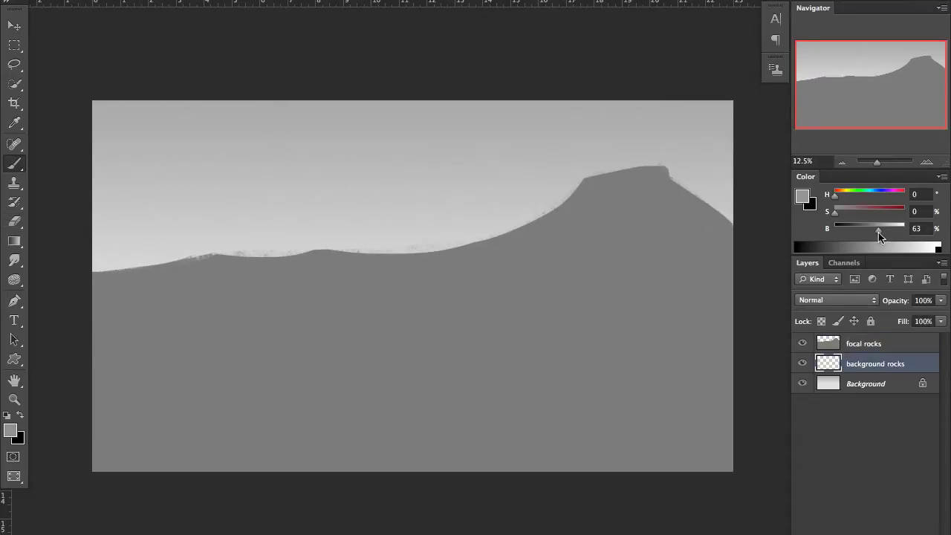
# Step: Paint a distant mountain range behind the focal rocks in grey at 65% brightness and trim its peaks with the eraser
pyautogui.hotkey('ctrl', 'shift', 'h')
pyautogui.moveTo(260, 219)
pyautogui.mouseDown()
pyautogui.moveTo(315, 225)
pyautogui.moveTo(298, 215)
pyautogui.moveTo(373, 211)
pyautogui.moveTo(350, 232)
pyautogui.moveTo(328, 228)
pyautogui.moveTo(416, 227)
pyautogui.moveTo(425, 239)
pyautogui.moveTo(463, 219)
pyautogui.moveTo(500, 235)
pyautogui.mouseUp()
pyautogui.hotkey('ctrl', 'shift', 'h')
pyautogui.press('e')
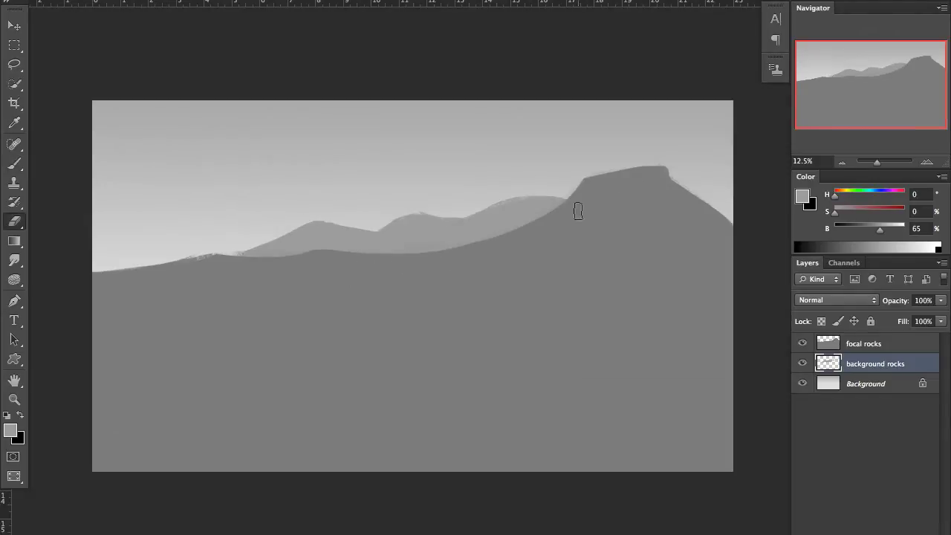
pyautogui.moveTo(330, 219)
pyautogui.mouseDown()
pyautogui.moveTo(409, 193)
pyautogui.moveTo(285, 240)
pyautogui.mouseUp()
# Step: Add a low flat-topped hill at the far left of the horizon and clean up its edge
pyautogui.press('b')
pyautogui.moveTo(209, 254); pyautogui.dragTo(96, 269)
pyautogui.press('e')
pyautogui.hotkey('ctrl', 'shift', 'h')
pyautogui.hotkey('alt', ']')
pyautogui.hotkey('alt', '[')
pyautogui.hotkey('ctrl', 'shift', 'h')
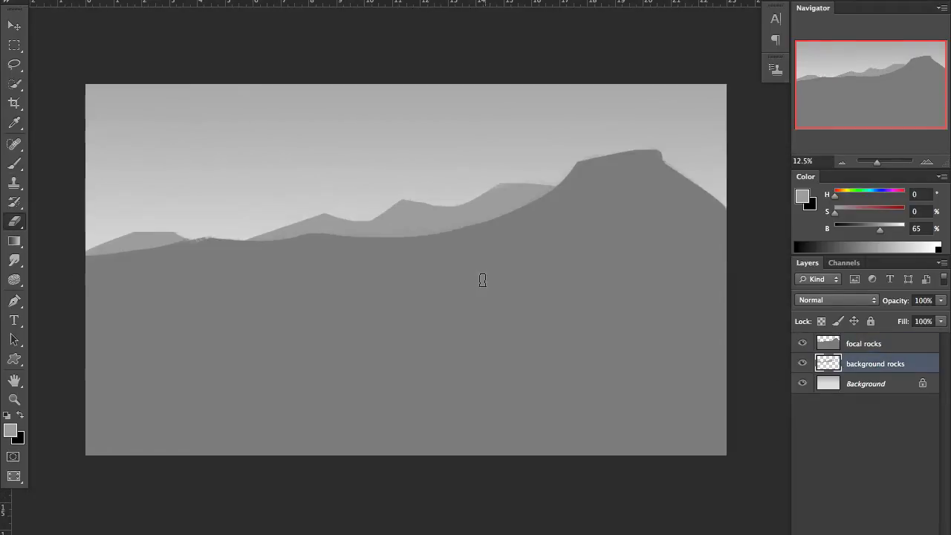
# Step: Create a layer named "foreground" above the focal rocks layer
pyautogui.hotkey('ctrl', 'shift', 'n')
pyautogui.write('foreground')
pyautogui.press('Return')
# Step: Flip the canvas horizontally and paint a dark diagonal foreground slope in grey at 40% brightness
pyautogui.hotkey('ctrl', 'shift', 'h')
pyautogui.press('b')
pyautogui.keyDown('alt'); pyautogui.click(633, 299); pyautogui.keyUp('alt')
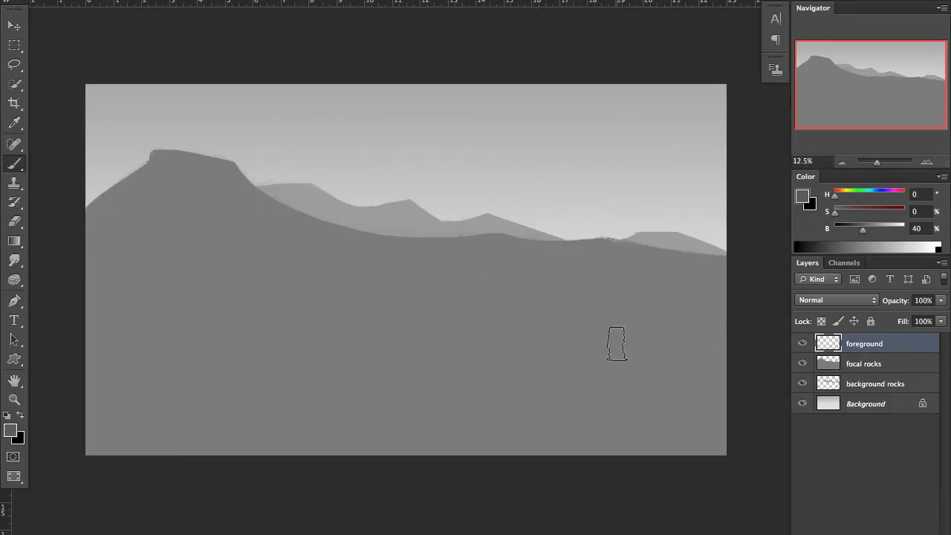
pyautogui.moveTo(734, 340)
pyautogui.mouseDown()
pyautogui.moveTo(127, 492)
pyautogui.moveTo(145, 506)
pyautogui.moveTo(676, 370)
pyautogui.moveTo(550, 394)
pyautogui.mouseUp()
pyautogui.press('[')
pyautogui.press('[')
pyautogui.press('[')
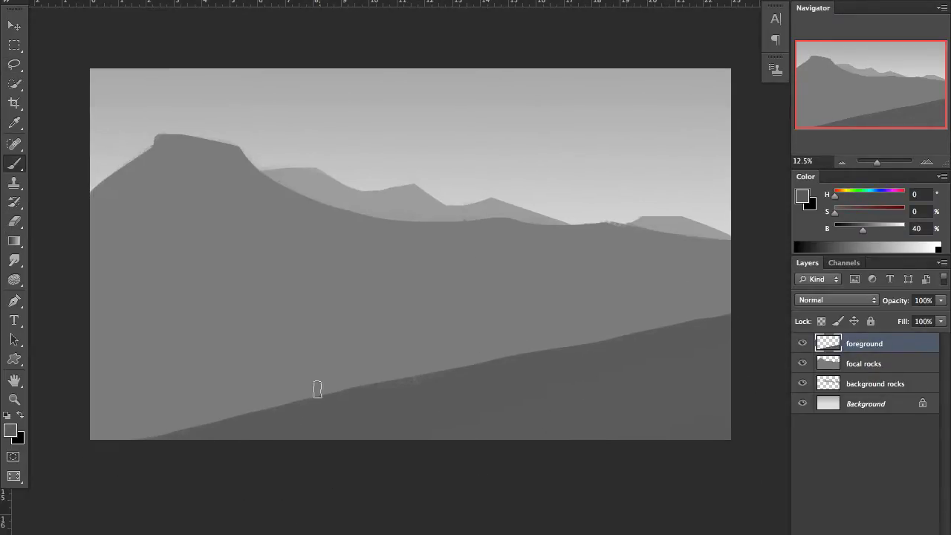
# Step: Flip the canvas back, add a layer above the foreground and paint dark textured shrubs along the slope's upper edge at 31% brightness
pyautogui.rightClick(661, 312)
pyautogui.press('Return')
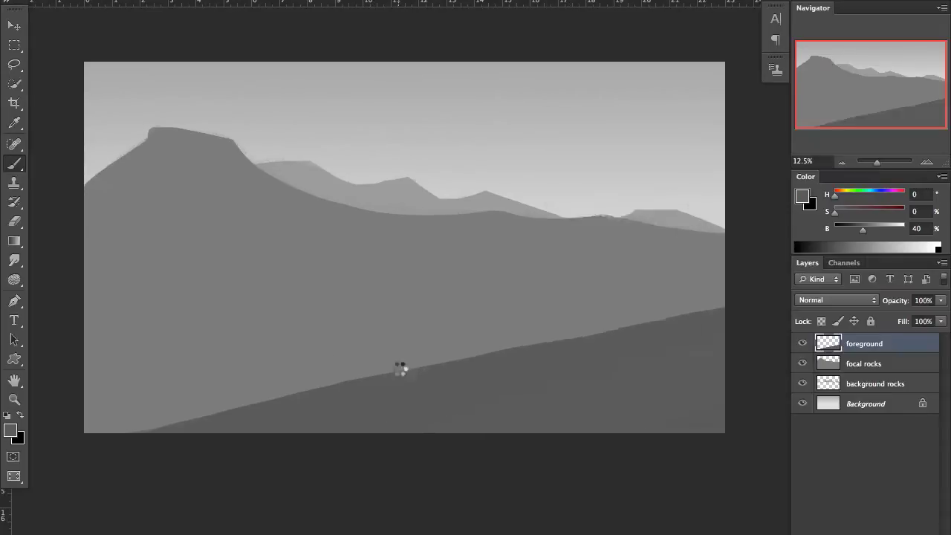
pyautogui.hotkey('ctrl', 'shift', 'h')
pyautogui.moveTo(99, 312); pyautogui.dragTo(159, 297)
pyautogui.hotkey('ctrl', 'z')
pyautogui.hotkey('ctrl', 'alt', 'shift', 'n')
pyautogui.keyDown('alt'); pyautogui.click(104, 334); pyautogui.keyUp('alt')
pyautogui.moveTo(93, 320)
pyautogui.mouseDown()
pyautogui.moveTo(154, 329)
pyautogui.moveTo(119, 339)
pyautogui.moveTo(187, 305)
pyautogui.moveTo(229, 345)
pyautogui.moveTo(210, 325)
pyautogui.moveTo(171, 332)
pyautogui.moveTo(275, 319)
pyautogui.moveTo(245, 313)
pyautogui.moveTo(299, 313)
pyautogui.moveTo(244, 344)
pyautogui.mouseUp()
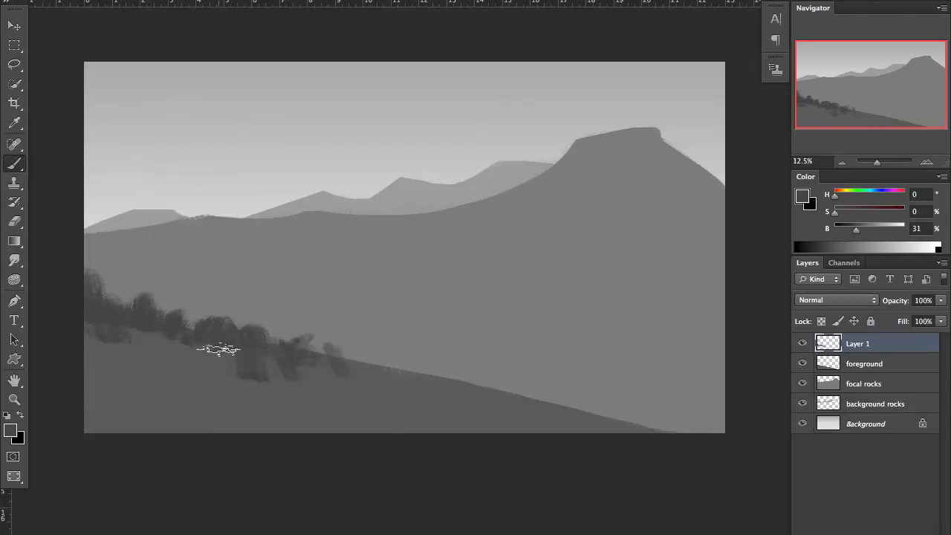
# Step: Extend the shrubs down the rest of the slope edge and paint dark bushes in the foreground's lower-left corner
pyautogui.moveTo(376, 377)
pyautogui.mouseDown()
pyautogui.moveTo(484, 399)
pyautogui.moveTo(547, 399)
pyautogui.moveTo(578, 364)
pyautogui.moveTo(706, 416)
pyautogui.mouseUp()
pyautogui.keyDown('alt'); pyautogui.click(580, 394); pyautogui.keyUp('alt')
pyautogui.press('e')
pyautogui.press('b')
pyautogui.scroll(-1, 409, 401)
pyautogui.moveTo(91, 382)
pyautogui.mouseDown()
pyautogui.moveTo(99, 404)
pyautogui.moveTo(213, 382)
pyautogui.moveTo(257, 360)
pyautogui.mouseUp()
# Step: Lighten the sky toward the horizon with a gradient on the Background layer
pyautogui.scroll(4, 421, 340)
pyautogui.hotkey('alt', ',')
pyautogui.press('g')
# Step: Add a layer clipped to the background rocks and choose a rocky textured brush and light grey for highlights
pyautogui.click(807, 405)
pyautogui.hotkey('ctrl', 'shift', 'alt', 'n')
pyautogui.press('b')
pyautogui.rightClick(399, 135)
pyautogui.press('Return')
pyautogui.hotkey('ctrl', 'alt', 'g')
pyautogui.keyDown('alt'); pyautogui.click(402, 238); pyautogui.keyUp('alt')
# Step: Paint light rock texture at 74% brightness over the distant peaks, rotating the brush tip and reducing it to 1100 px
pyautogui.press('F5')
pyautogui.moveTo(262, 252); pyautogui.dragTo(251, 262)
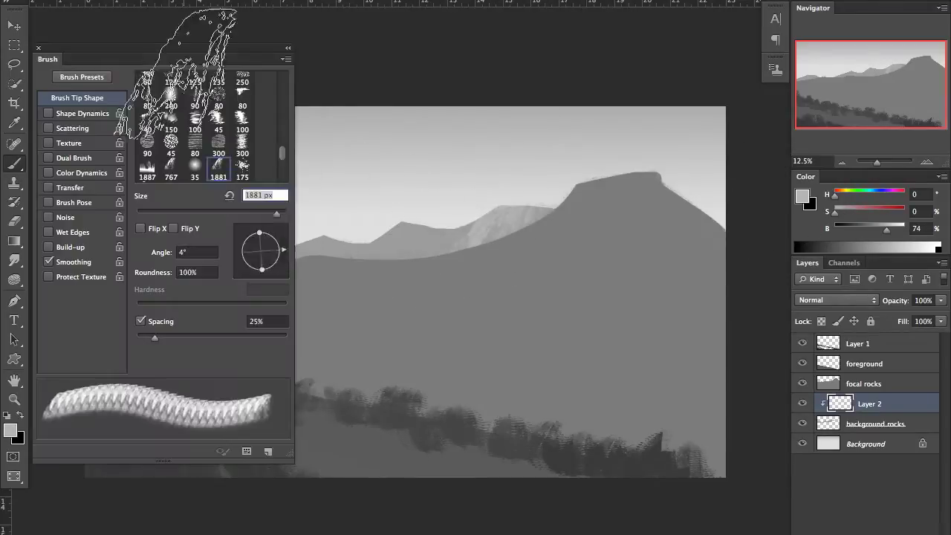
pyautogui.moveTo(220, 49); pyautogui.dragTo(769, 75)
pyautogui.press('[')
pyautogui.press('[')
pyautogui.press('[')
pyautogui.press('[')
pyautogui.press('[')
pyautogui.press('[')
pyautogui.press('[')
pyautogui.press('[')
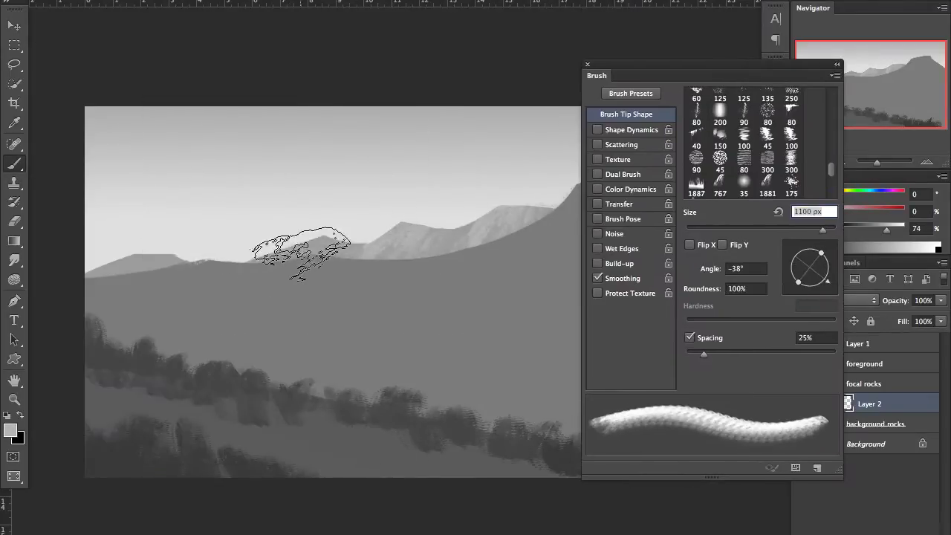
pyautogui.hotkey('ctrl', 'shift', 'h')
pyautogui.hotkey('ctrl', 'shift', 'h')
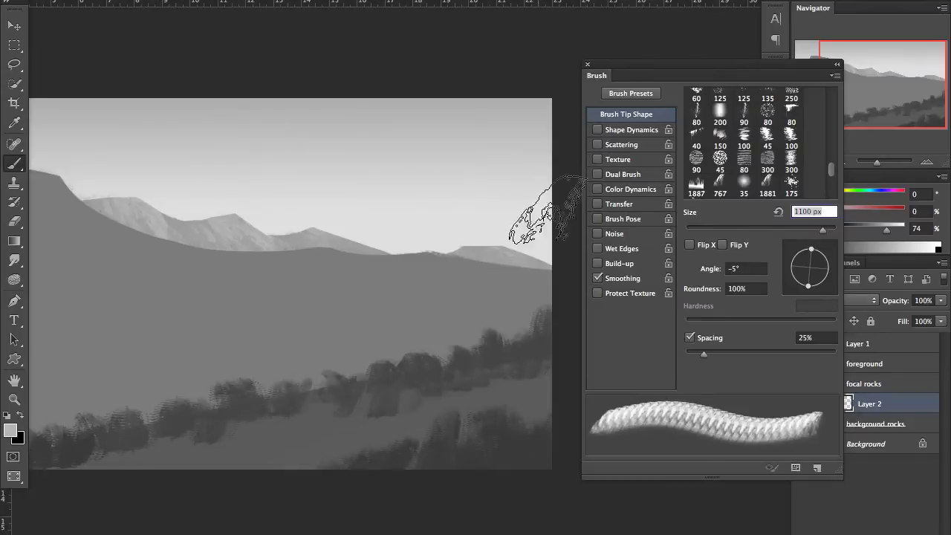
pyautogui.press('F5')
# Step: Refine the distant peaks' light texture by alternating a textured eraser with the brush, finishing with a larger round eraser
pyautogui.press('e')
pyautogui.rightClick(493, 180)
pyautogui.press('Return')
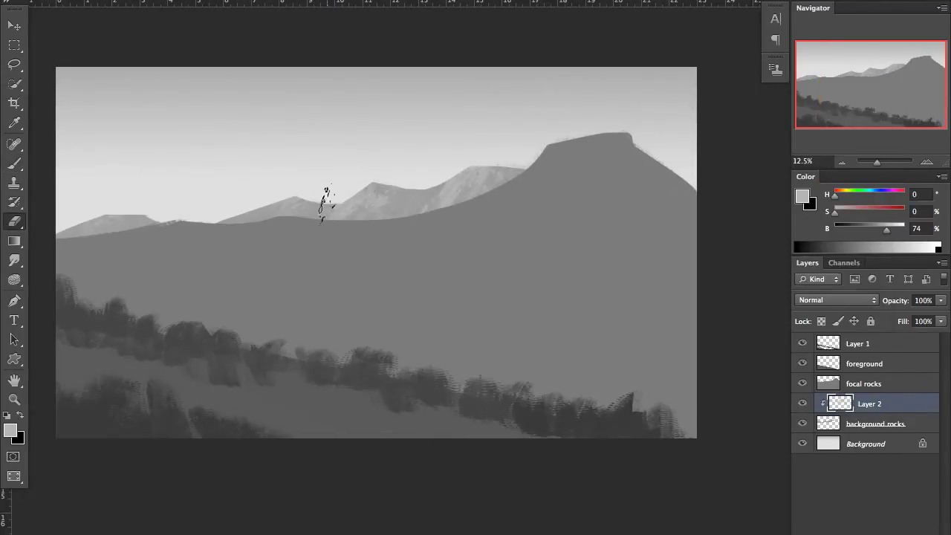
pyautogui.press('b')
pyautogui.hscroll(-5, 297, 216)
pyautogui.press('e')
pyautogui.press('b')
pyautogui.press('e')
pyautogui.press(']')
pyautogui.press(']')
pyautogui.press(']')
pyautogui.press(']')
pyautogui.press(']')
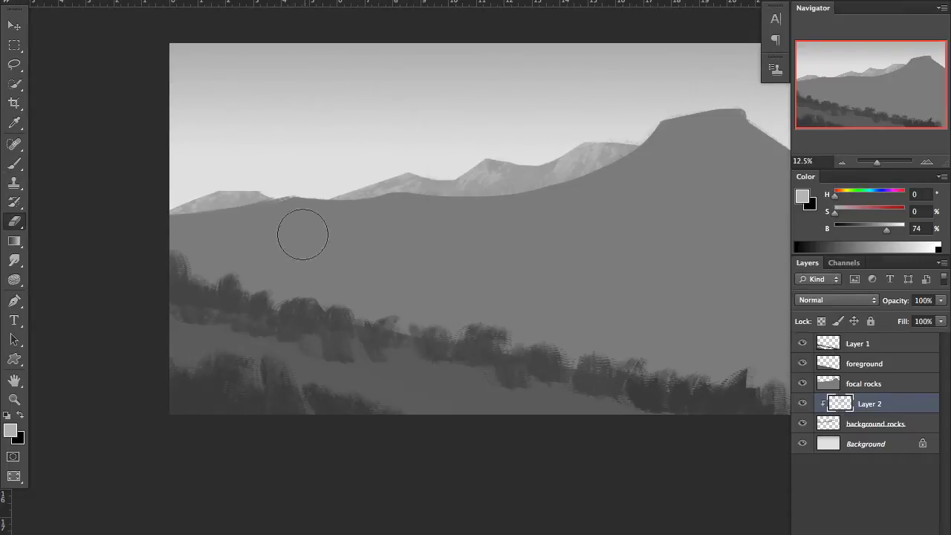
# Step: Add a layer clipped to the focal rocks and paint light rock texture on the main peak at 68% brightness
pyautogui.press('b')
pyautogui.hscroll(3, 652, 286)
pyautogui.hotkey('ctrl', 'shift', 'n')
pyautogui.press('Return')
pyautogui.press('F5')
pyautogui.moveTo(706, 65); pyautogui.dragTo(155, 137)
# Step: Break up and trim the main peak's highlights with textured erasers at 500 px and 175 px
pyautogui.press('e')
pyautogui.rightClick(481, 164)
pyautogui.doubleClick(737, 445)
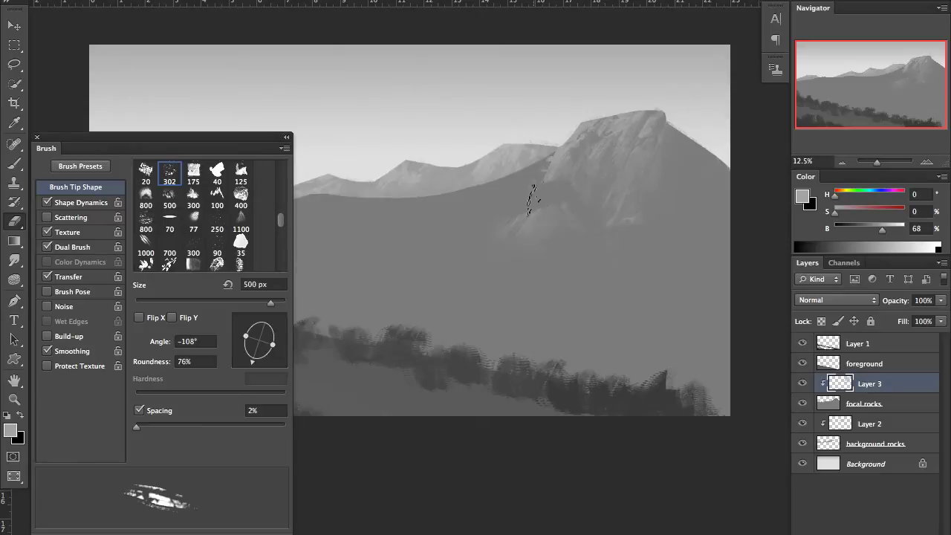
pyautogui.rightClick(500, 221)
pyautogui.doubleClick(555, 275)
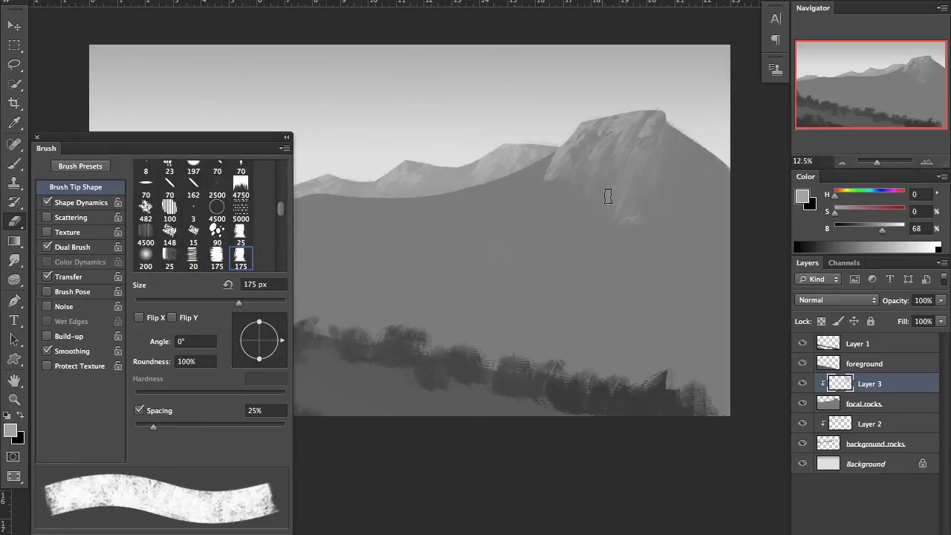
pyautogui.rightClick(649, 123)
pyautogui.press('Return')
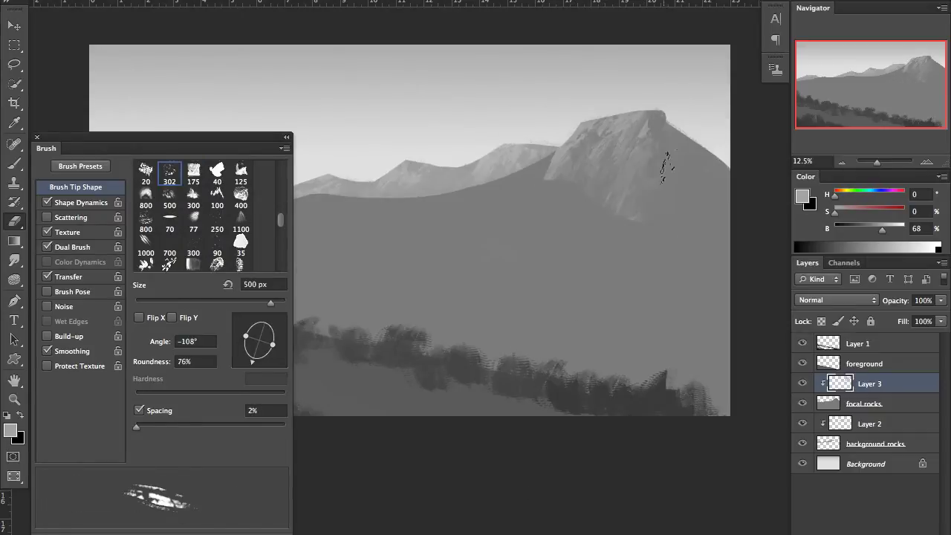
# Step: Paint broken highlights near the main peak's summit and on its right flank with the textured brush
pyautogui.rightClick(684, 167)
pyautogui.press('Return')
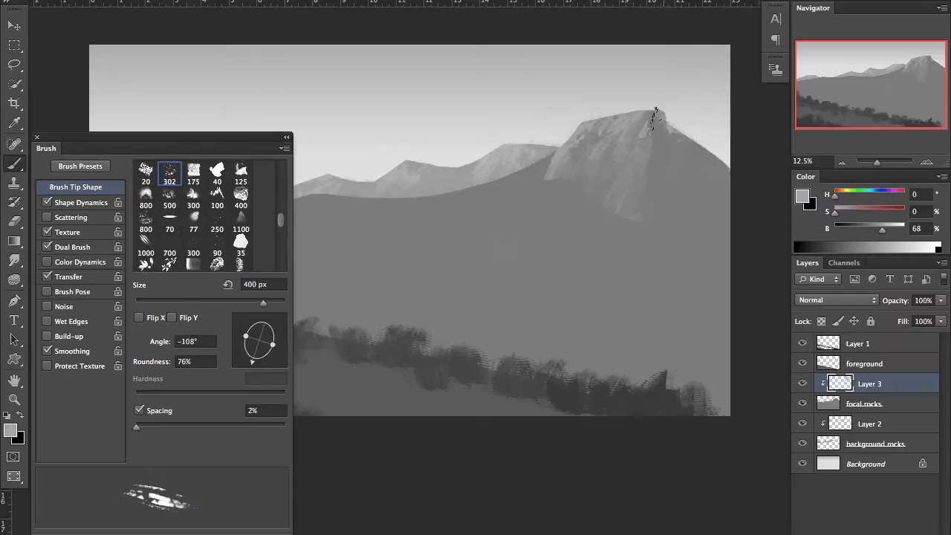
pyautogui.hscroll(2, 712, 140)
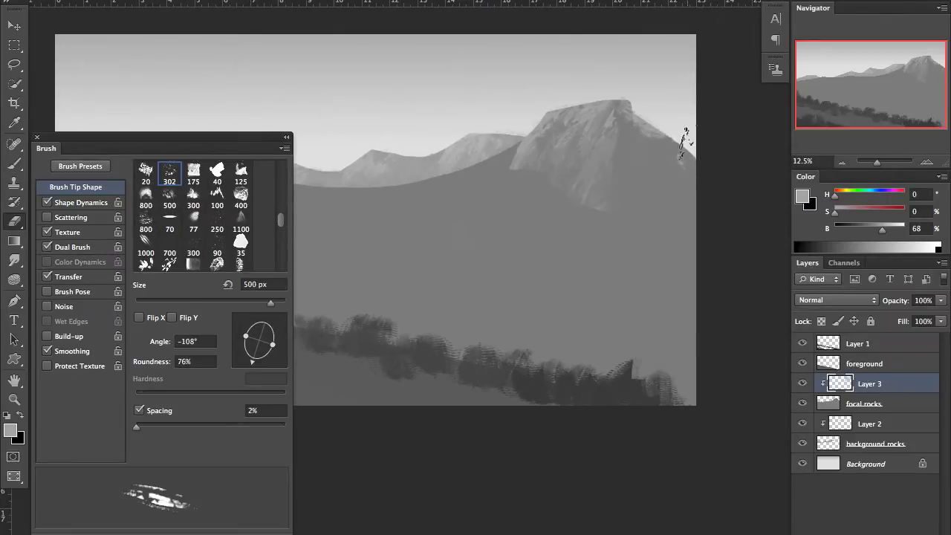
pyautogui.scroll(-1, 701, 159)
pyautogui.press(']')
pyautogui.moveTo(607, 172); pyautogui.dragTo(630, 162)
# Step: Refine the highlights on the main peak's lower slopes by alternating the textured brush and eraser, flipping the canvas to check
pyautogui.press('e')
pyautogui.press('h')
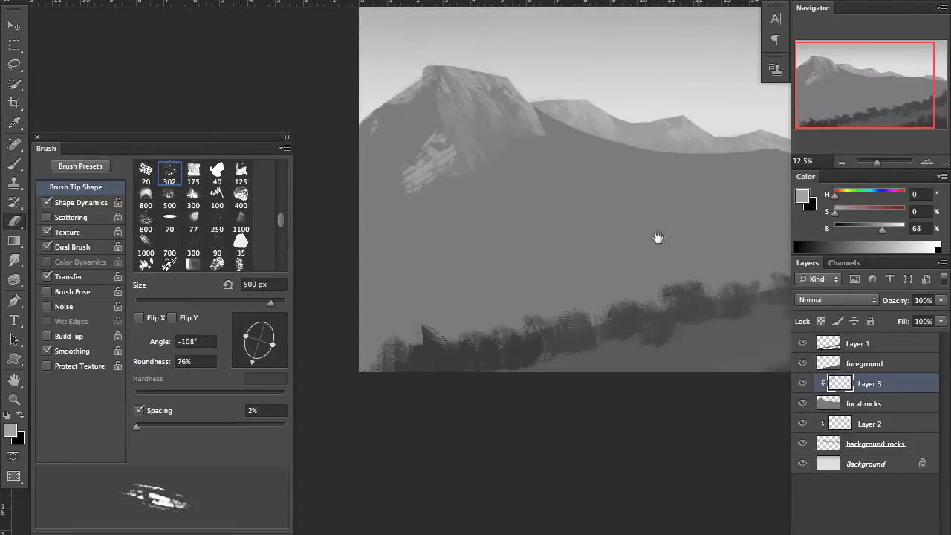
pyautogui.press('b')
pyautogui.press('e')
pyautogui.press('b')
pyautogui.hscroll(-1, 461, 119)
pyautogui.press('[')
pyautogui.press('e')
pyautogui.press('b')
pyautogui.press('h')
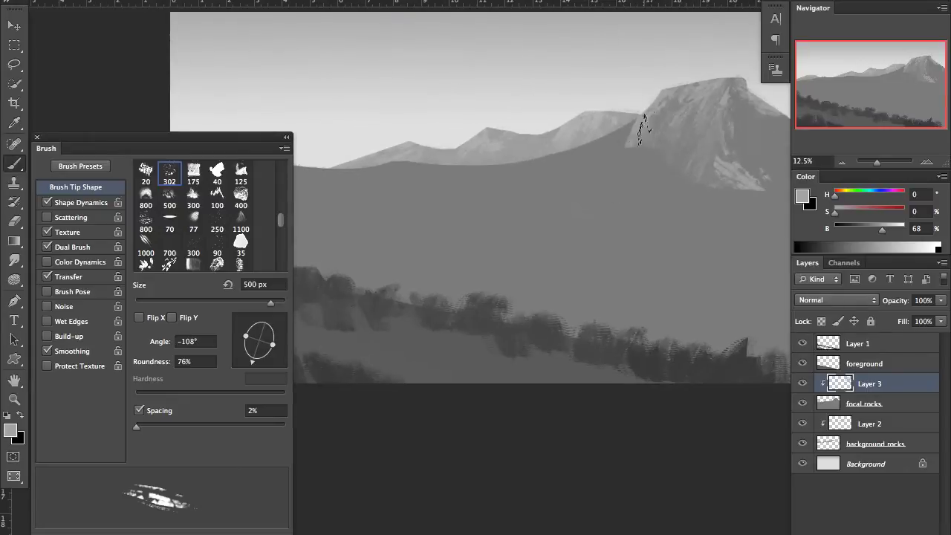
pyautogui.press('e')
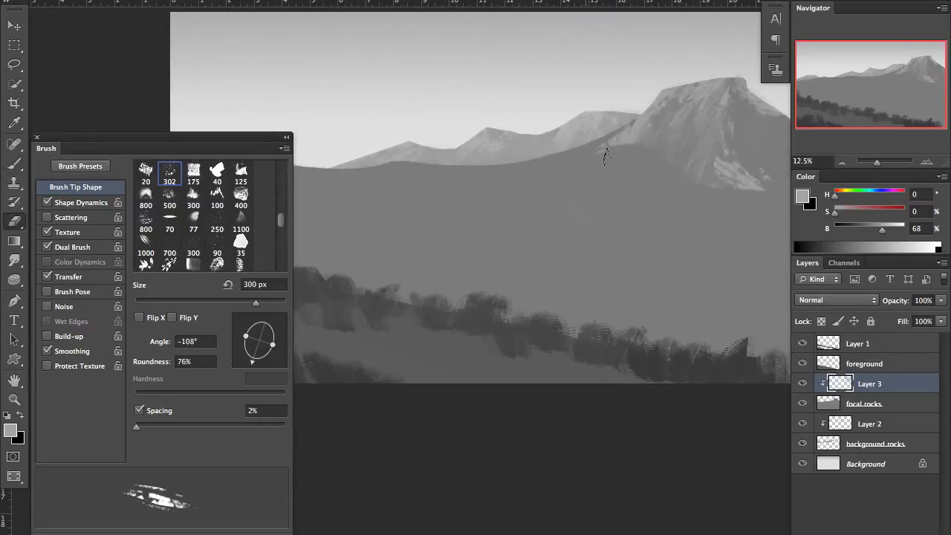
# Step: Paint a light diagonal ridge down from the main peak's summit with a 150 px brush at 67% brightness
pyautogui.rightClick(676, 190)
pyautogui.press('b')
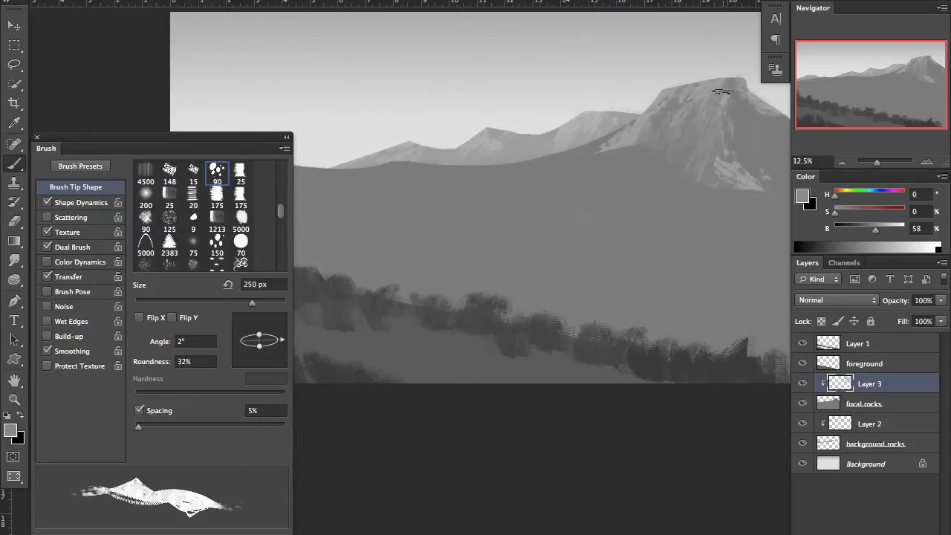
pyautogui.rightClick(633, 142)
pyautogui.keyDown('alt'); pyautogui.click(722, 85); pyautogui.keyUp('alt')
pyautogui.moveTo(722, 85); pyautogui.dragTo(628, 186)
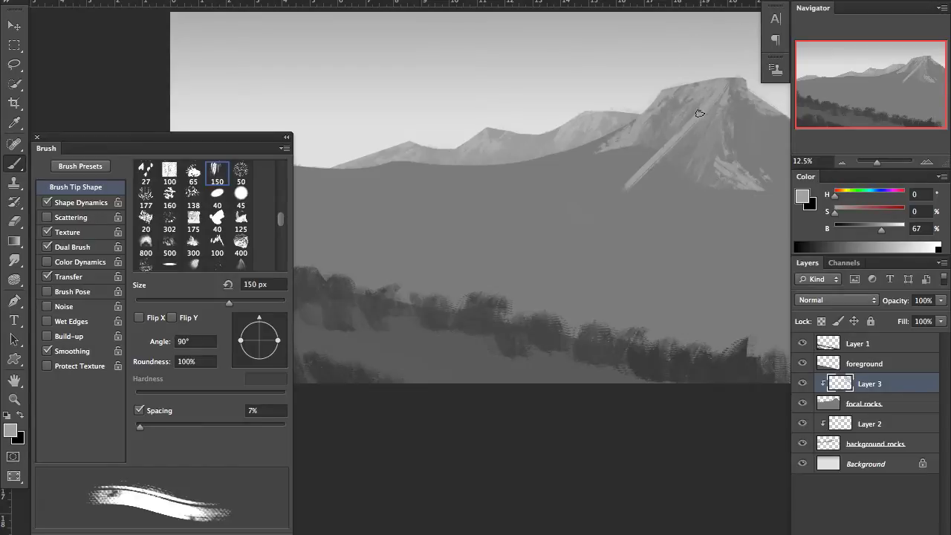
pyautogui.press('F5')
# Step: Flip the canvas, sample a 59% brightness grey and paint a sweeping light streak across the middle-ground plain
pyautogui.hotkey('ctrl', 'shift', 'h')
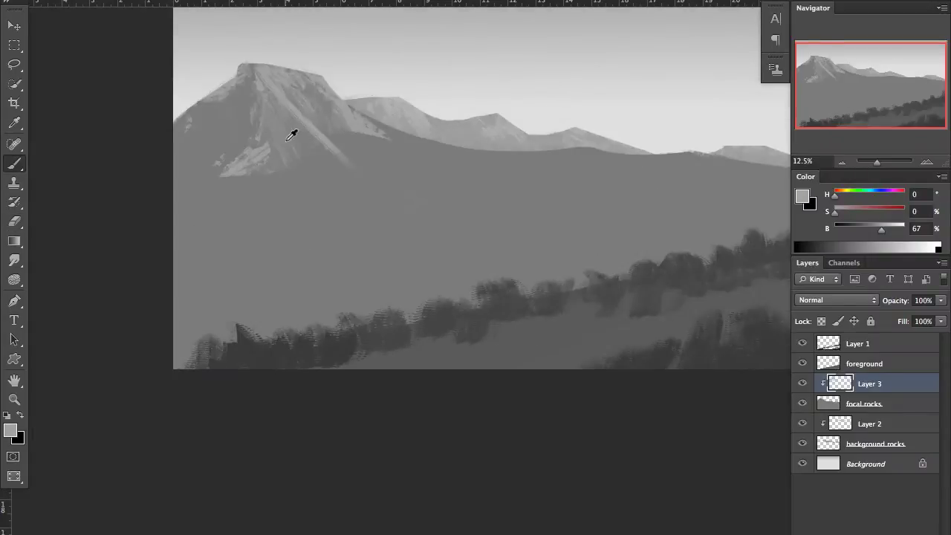
pyautogui.keyDown('alt'); pyautogui.click(292, 133); pyautogui.keyUp('alt')
pyautogui.scroll(-1, 517, 158)
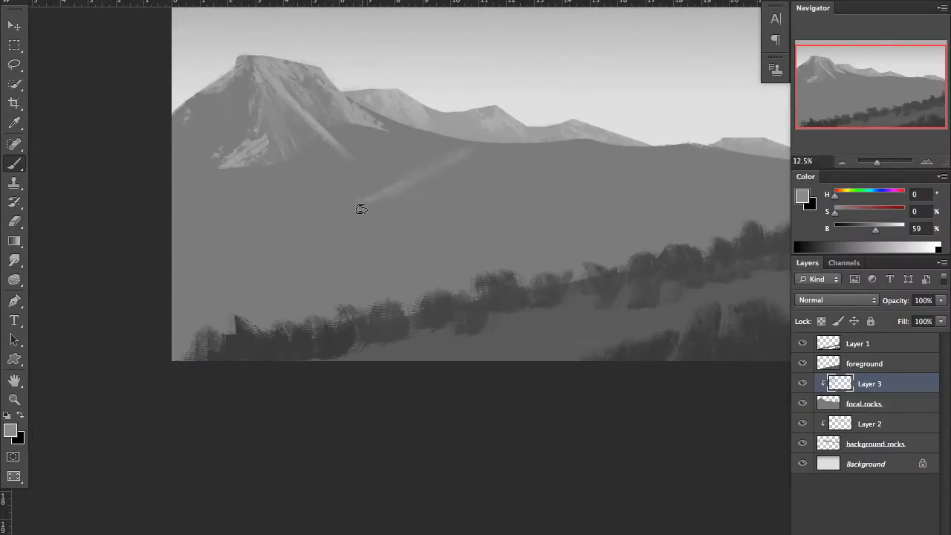
pyautogui.moveTo(175, 245); pyautogui.dragTo(520, 154)
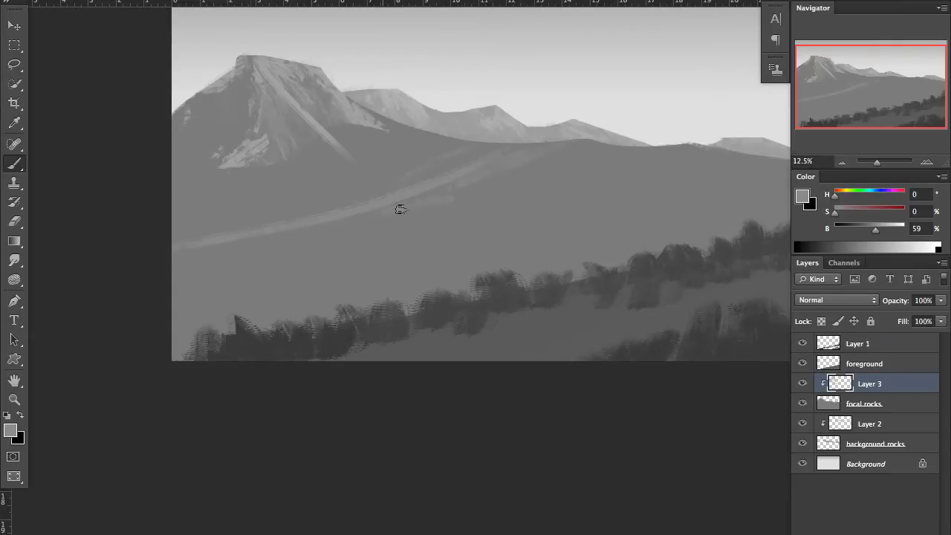
# Step: Paint two more light streaks across the lower plain and check the composition on the flipped canvas
pyautogui.hscroll(3, 537, 225)
pyautogui.moveTo(111, 246); pyautogui.dragTo(411, 264)
pyautogui.hotkey('ctrl', 'shift', 'h')
pyautogui.hscroll(4, 586, 261)
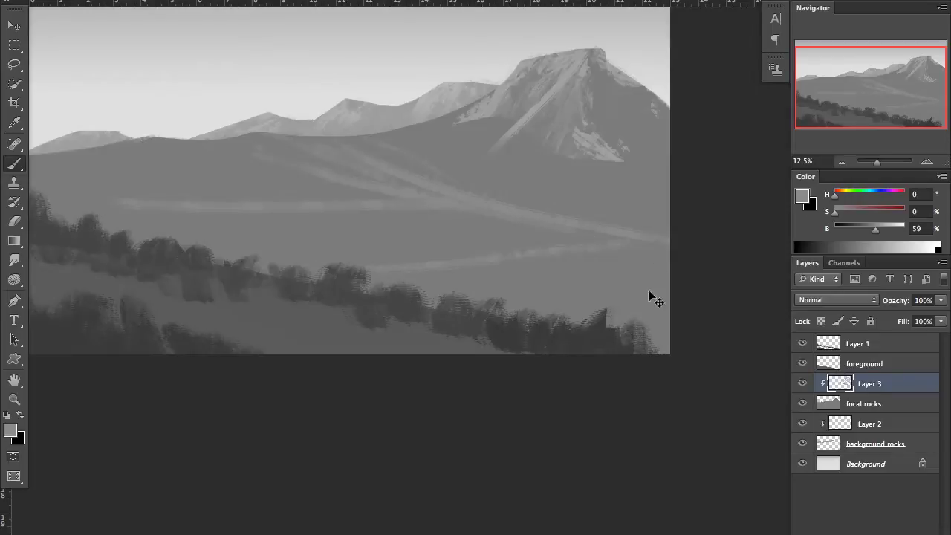
pyautogui.hotkey('ctrl', 'shift', 'h')
pyautogui.hotkey('ctrl', '-')
pyautogui.press('e')
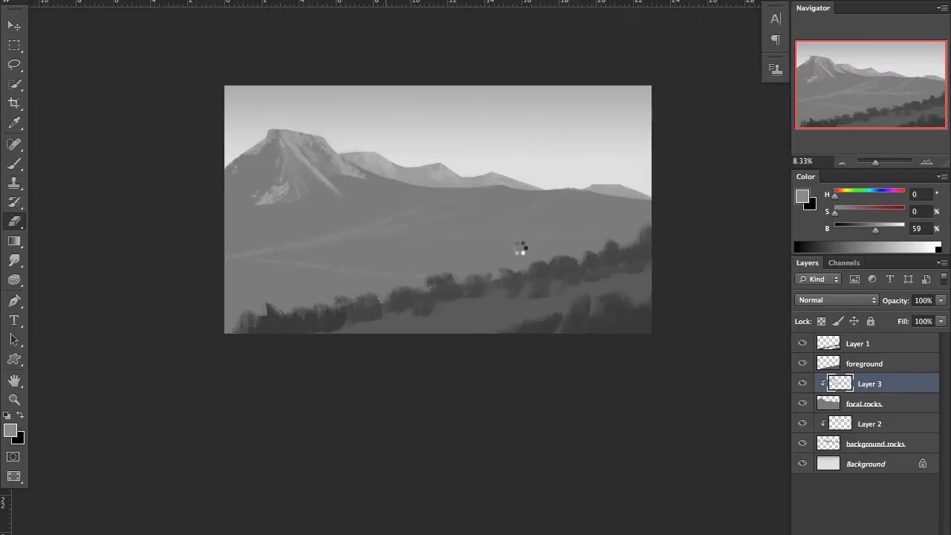
# Step: Choose a scattered speckle brush and dab small light marks on the middle of the plain
pyautogui.press('b')
pyautogui.scroll(-1, 206, 365)
pyautogui.rightClick(602, 285)
pyautogui.press('Escape')
pyautogui.rightClick(541, 192)
pyautogui.click(580, 446)
pyautogui.scroll(5, 847, 494)
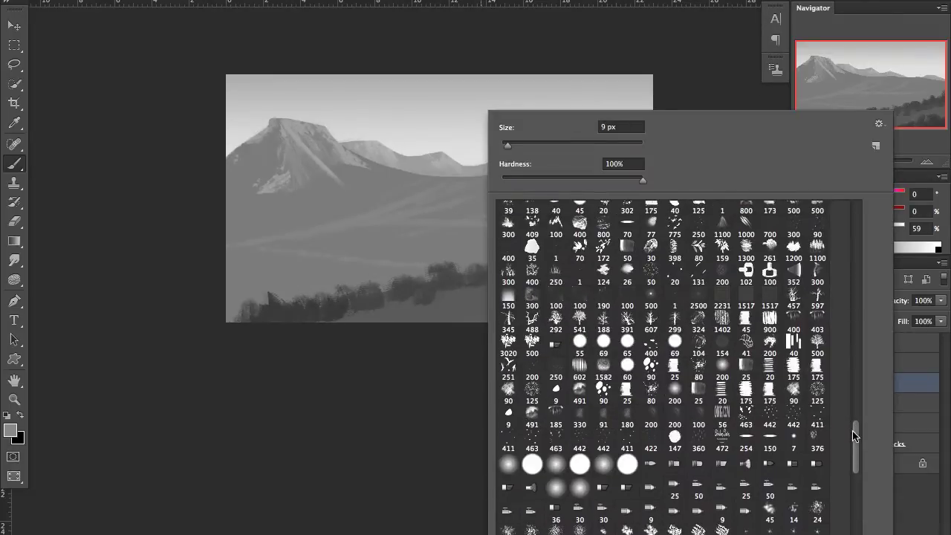
pyautogui.click(451, 438)
pyautogui.rightClick(438, 193)
pyautogui.click(369, 440)
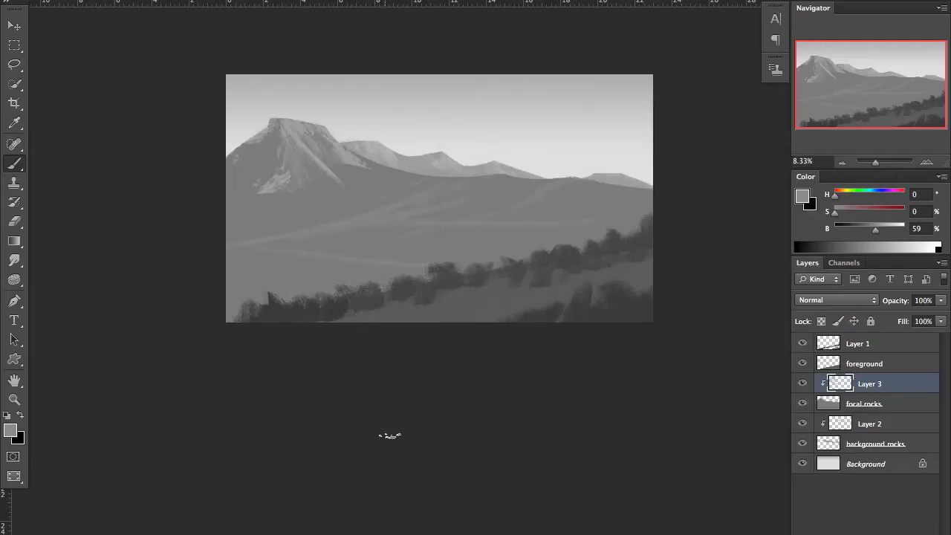
pyautogui.press('h')
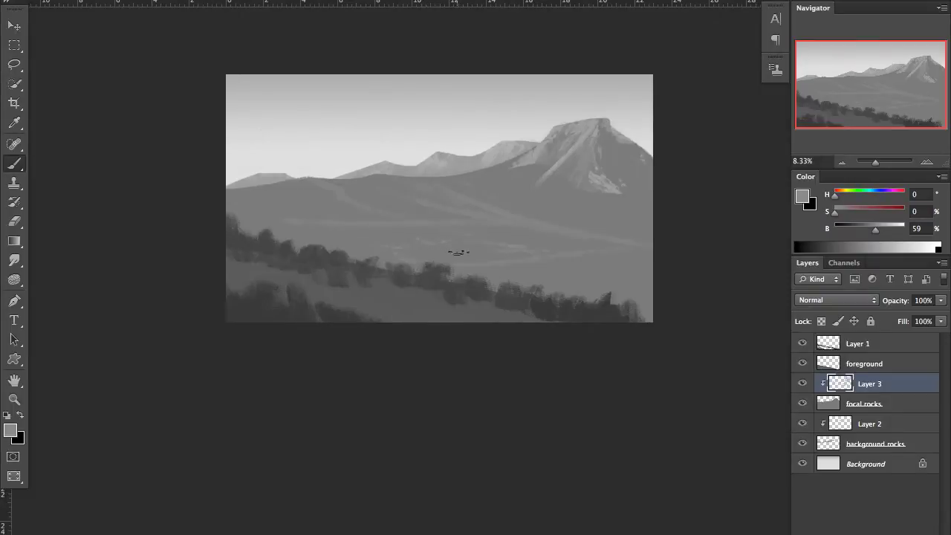
# Step: Add a layer clipped to the foreground layer
pyautogui.click(810, 364)
pyautogui.press('h')
pyautogui.hotkey('ctrl', 'shift', 'n')
pyautogui.press('Return')
# Step: Thicken the shrubs along the slope and in the corner on the topmost layer with dark grey at 28% brightness
pyautogui.press('e')
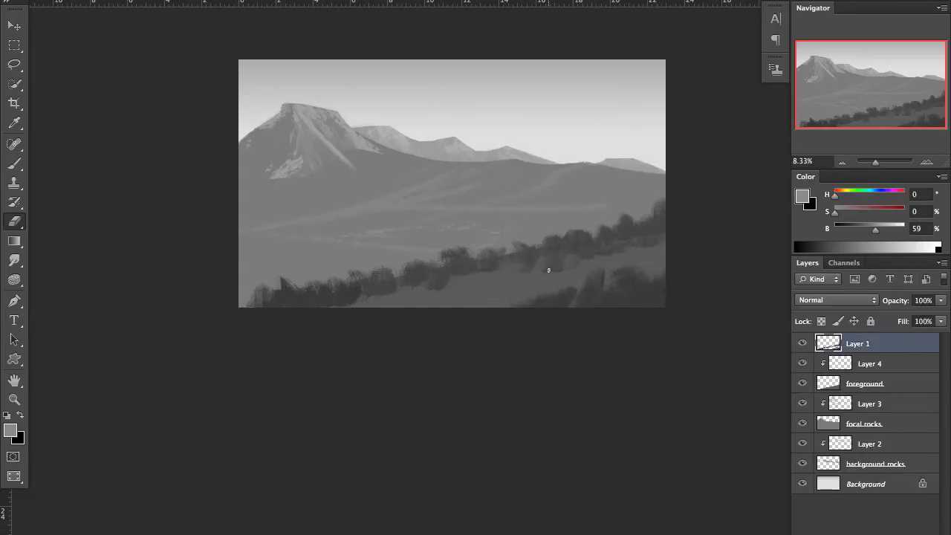
pyautogui.press('b')
pyautogui.rightClick(541, 277)
pyautogui.moveTo(610, 268); pyautogui.dragTo(626, 278)
pyautogui.moveTo(520, 282); pyautogui.dragTo(364, 293)
pyautogui.press('e')
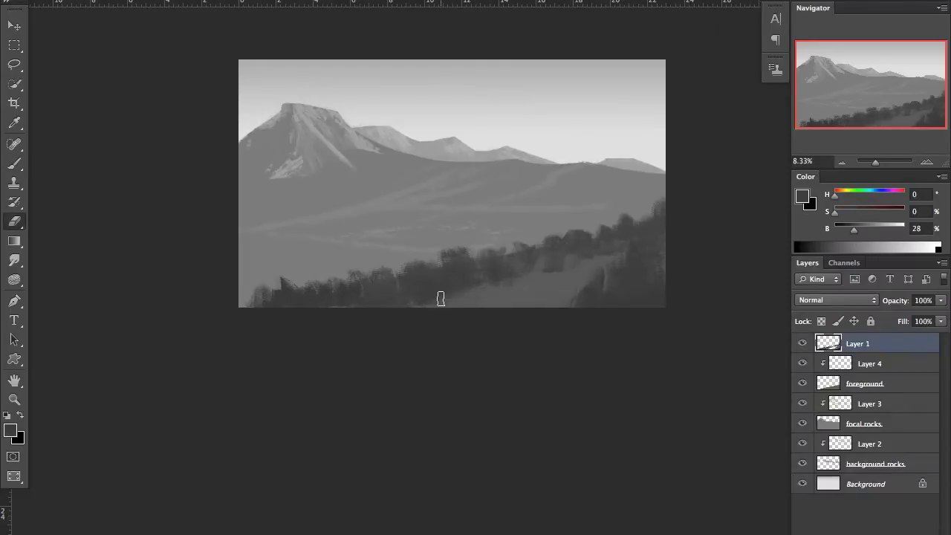
# Step: Paint lighter ground strokes at 47% brightness on the foreground slope, using the layer clipped to it
pyautogui.press('b')
pyautogui.hotkey('ctrl', 'shift', 'h')
pyautogui.rightClick(541, 216)
pyautogui.press('Return')
pyautogui.hotkey('alt', '[')
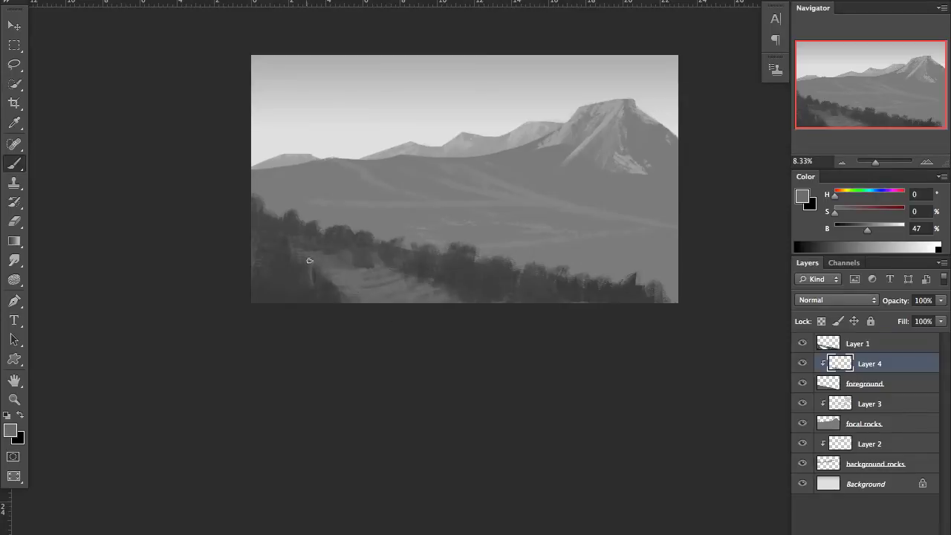
# Step: Refine the light ground strokes on the foreground slope by erasing and repainting them on the layer clipped to it
pyautogui.moveTo(418, 280); pyautogui.dragTo(395, 275)
pyautogui.press('e')
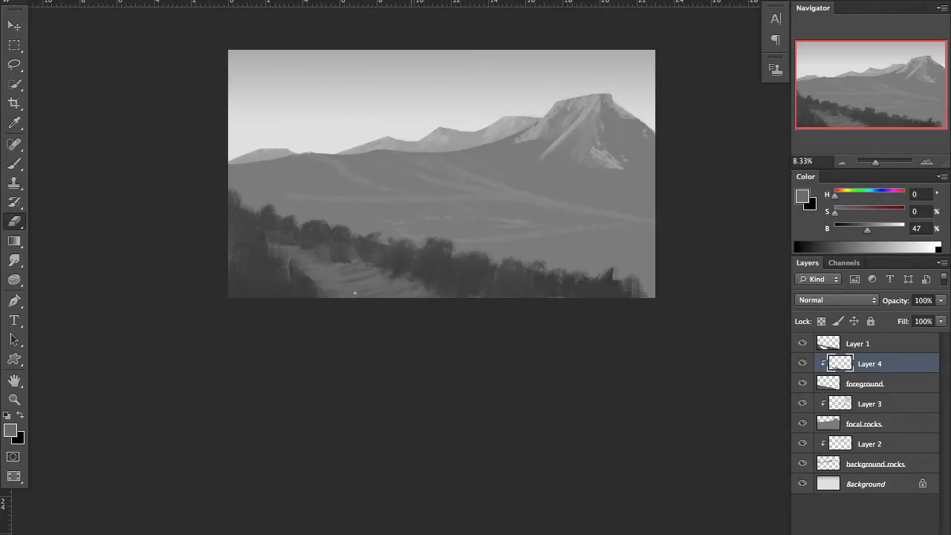
pyautogui.moveTo(332, 230); pyautogui.dragTo(324, 225)
pyautogui.press('l')
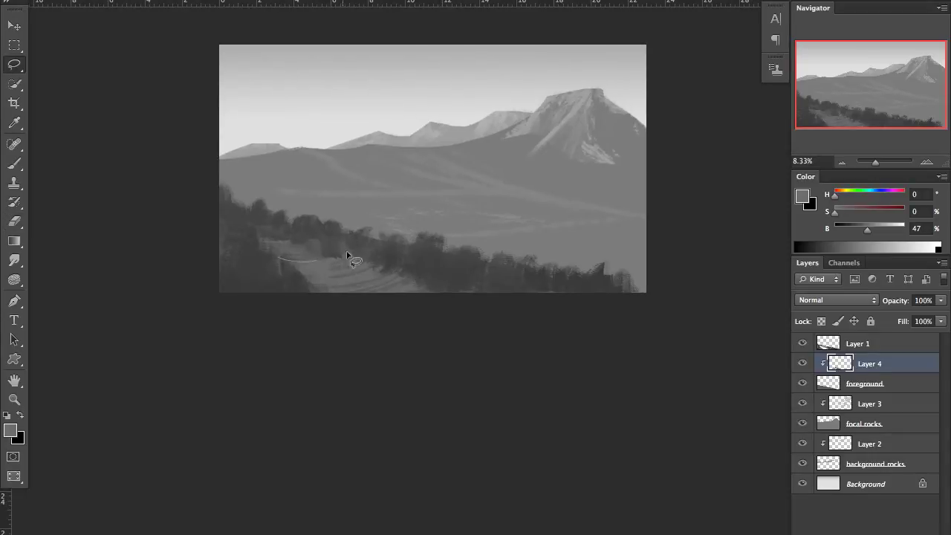
pyautogui.press('b')
pyautogui.hotkey('ctrl', 'd')
pyautogui.scroll(-1, 353, 243)
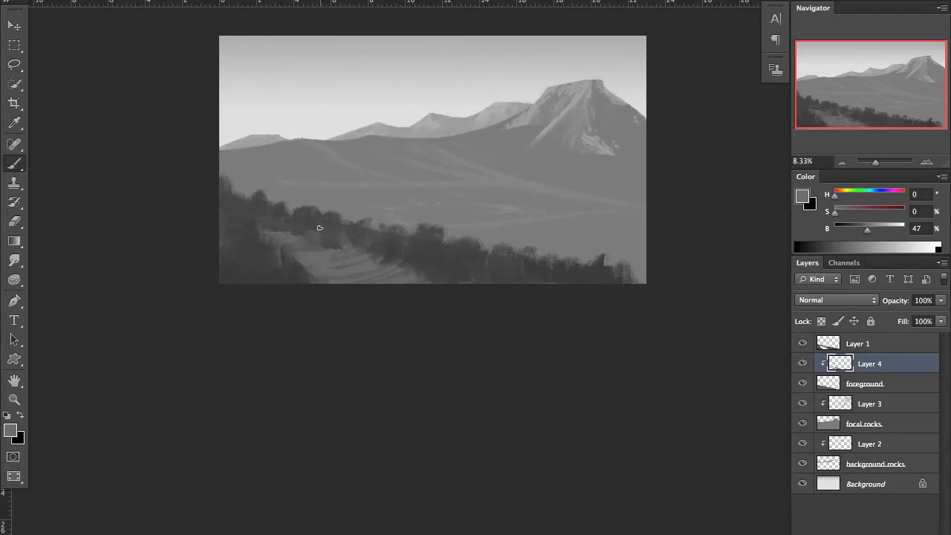
pyautogui.moveTo(320, 228); pyautogui.dragTo(313, 249)
# Step: Reshape the left ridge and the main mountain's summit on the focal rocks layer, painting at 53% brightness and erasing into the peak
pyautogui.click(834, 425)
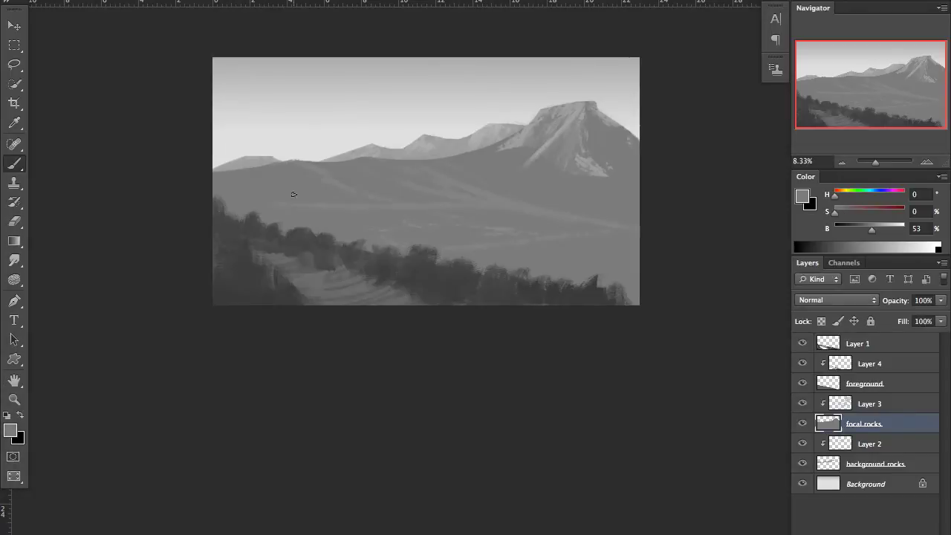
pyautogui.scroll(1, 384, 190)
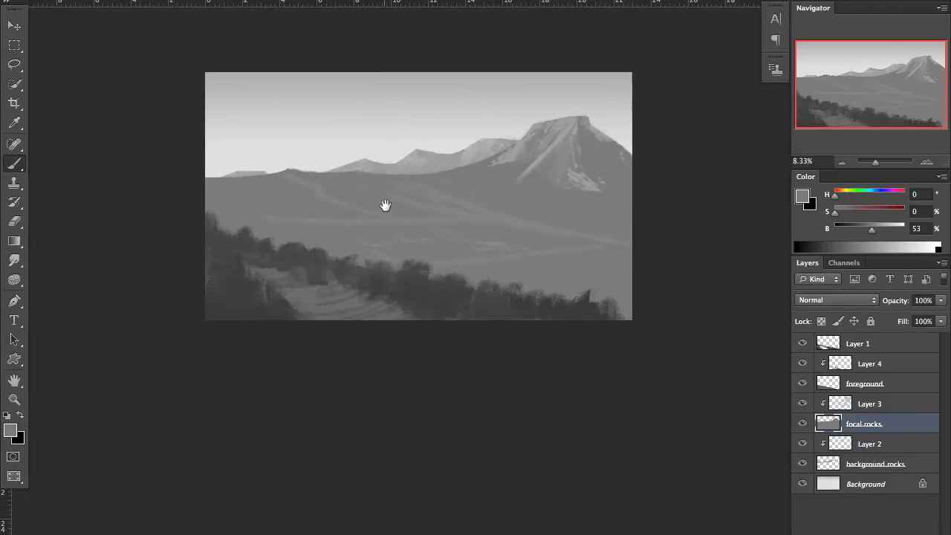
pyautogui.hotkey('alt', ']')
pyautogui.press('h')
pyautogui.keyDown('alt'); pyautogui.click(240, 136); pyautogui.keyUp('alt')
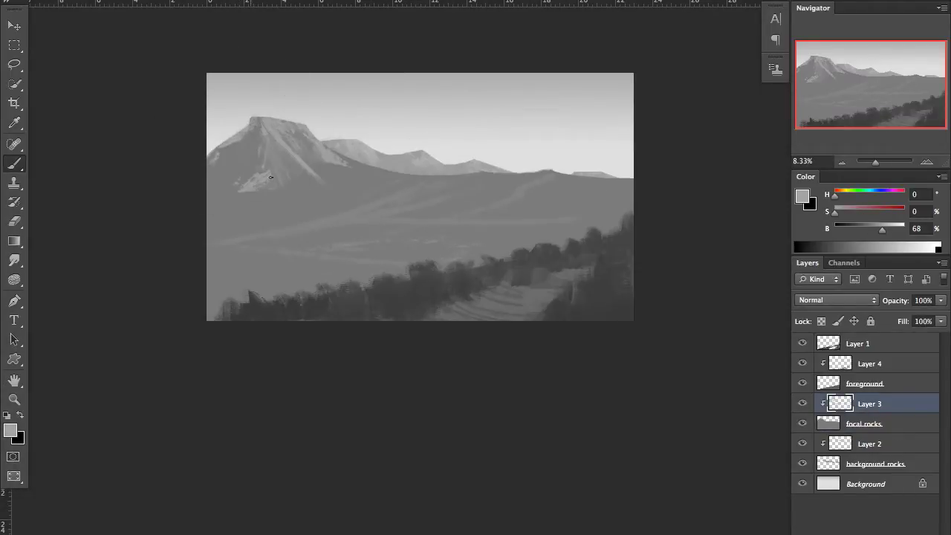
pyautogui.hotkey('alt', '[')
pyautogui.keyDown('alt'); pyautogui.click(270, 176); pyautogui.keyUp('alt')
pyautogui.press('h')
pyautogui.press('e')
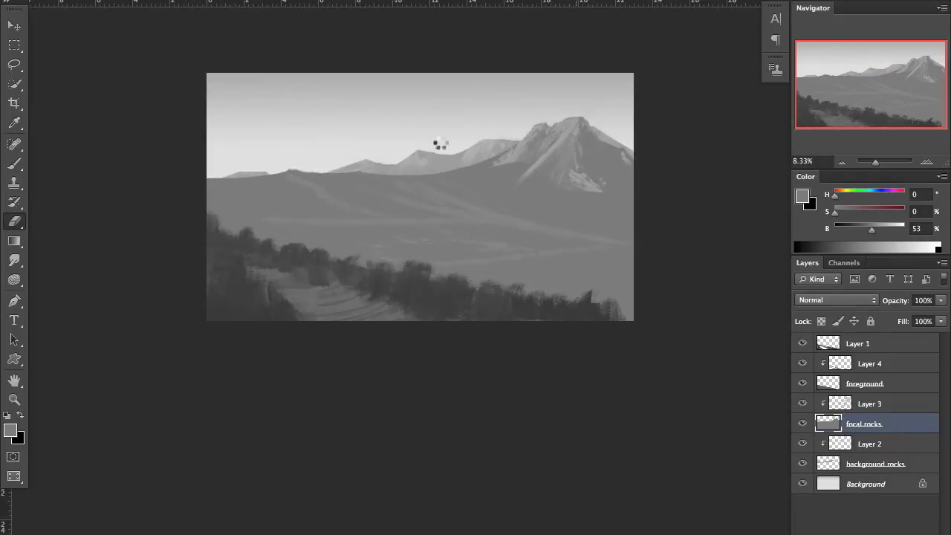
pyautogui.press('h')
pyautogui.press('h')
# Step: Begin a custom gradient for the Background layer and set its starting colour stop to medium blue
pyautogui.hotkey('alt', ',')
pyautogui.press('g')
pyautogui.click(133, 13)
pyautogui.doubleClick(28, 335)
pyautogui.moveTo(475, 324); pyautogui.dragTo(533, 320)
pyautogui.click(801, 252)
# Step: Set the gradient's end stop to pale blue and fill the Background sky with it vertically from the upper edge towards the horizon
pyautogui.doubleClick(324, 335)
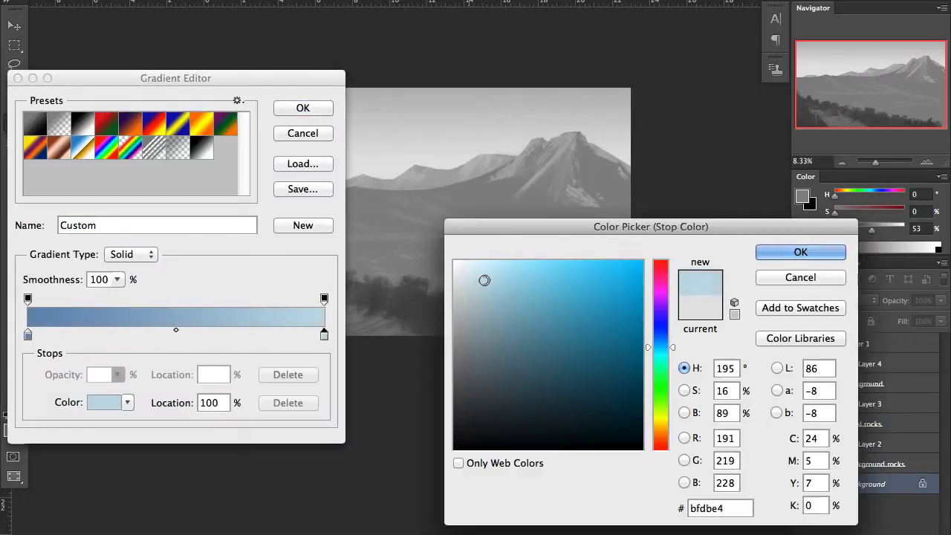
pyautogui.click(660, 342)
pyautogui.click(801, 252)
pyautogui.click(303, 108)
pyautogui.moveTo(423, 97); pyautogui.dragTo(424, 189)
# Step: Deepen the upper sky with a soft round brush in blue at hue 214, saturation 47%, brightness 68%
pyautogui.press('b')
pyautogui.rightClick(363, 112)
pyautogui.press('Return')
pyautogui.keyDown('alt'); pyautogui.click(312, 126); pyautogui.keyUp('alt')
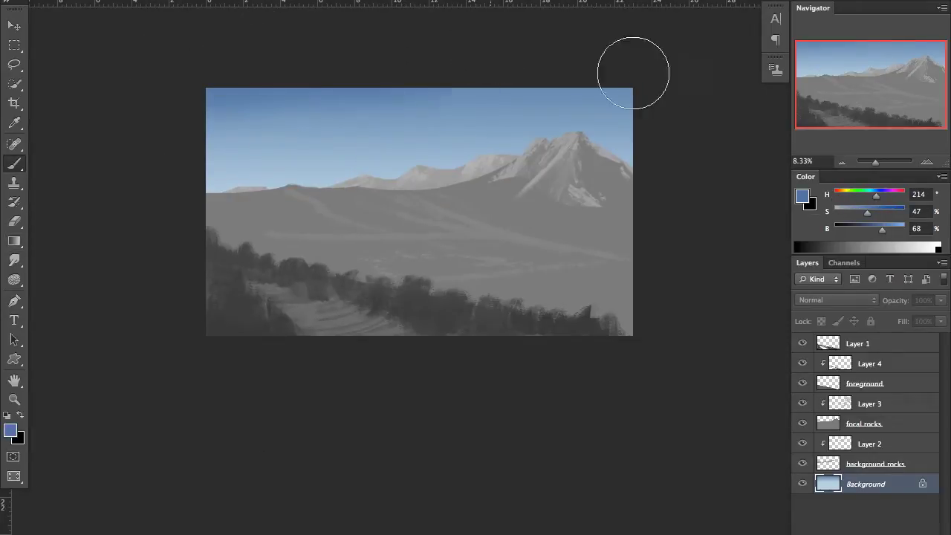
# Step: Lock the background rocks layer's transparency and paint the distant mountains ochre, with brown shadows at hue 28, saturation 19%, brightness 41%
pyautogui.hotkey('alt', ']')
pyautogui.moveTo(415, 200); pyautogui.dragTo(424, 219)
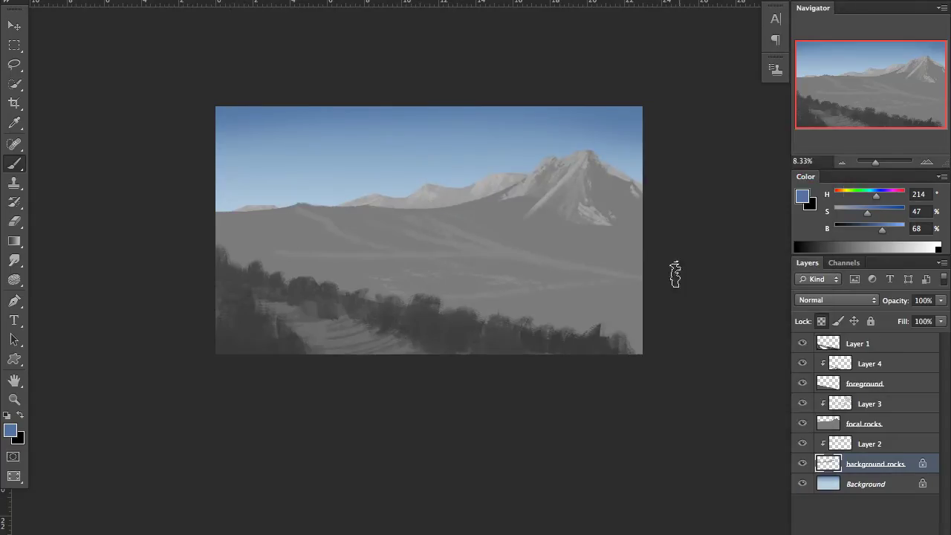
pyautogui.moveTo(342, 202); pyautogui.dragTo(486, 163)
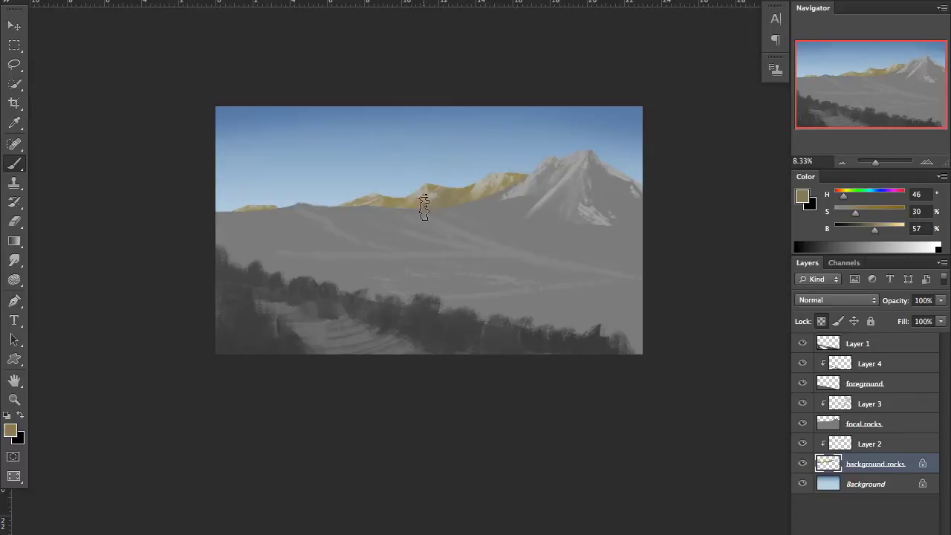
pyautogui.click(874, 226)
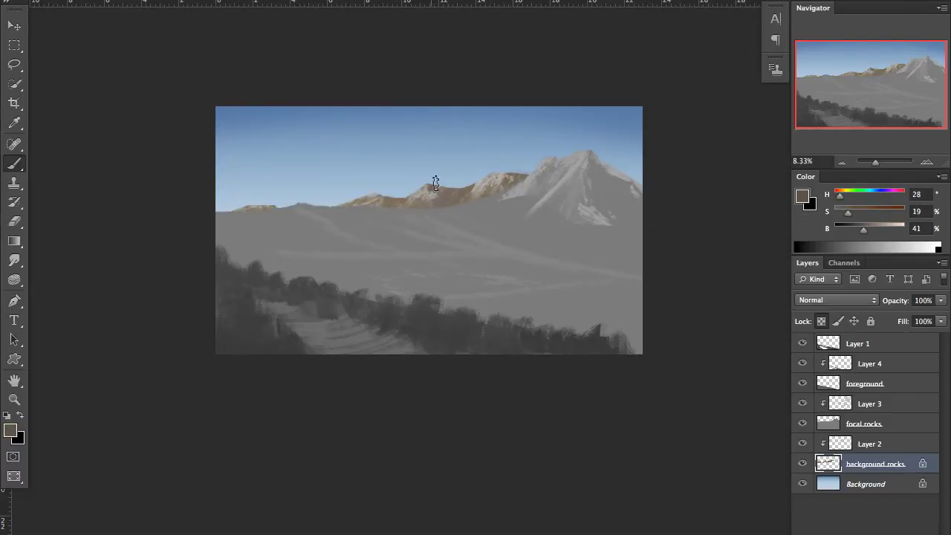
# Step: Recolour the distant mountains' highlights on the transparency-locked Layer 2 with light tan at hue 34, saturation 34%, brightness 80%
pyautogui.hotkey('alt', ']')
pyautogui.moveTo(877, 230); pyautogui.dragTo(891, 229)
pyautogui.moveTo(463, 197); pyautogui.dragTo(423, 194)
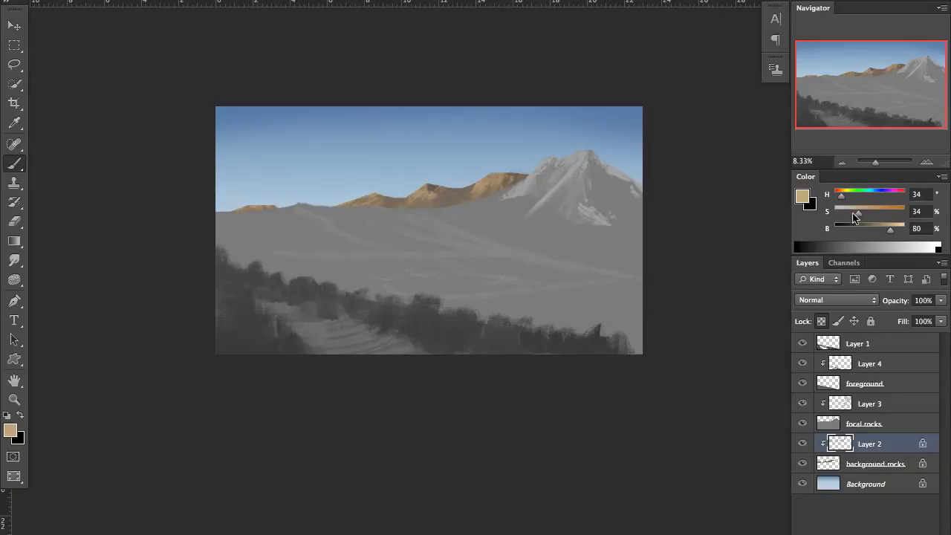
# Step: Lock the focal rocks layer's transparency and recolour the plain and mountain dark brown, varying it with darker brown and bluish grey tones
pyautogui.click(808, 424)
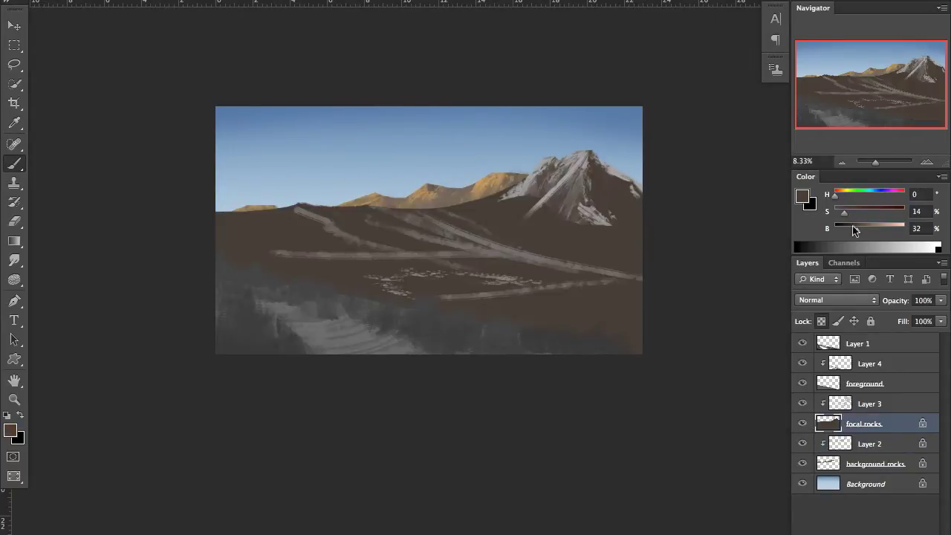
pyautogui.keyDown('alt'); pyautogui.click(451, 213); pyautogui.keyUp('alt')
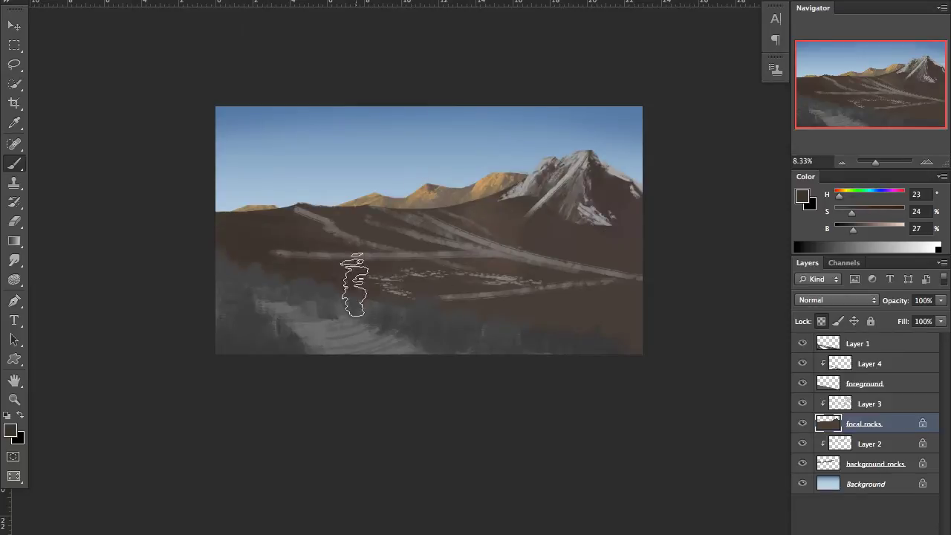
pyautogui.keyDown('alt'); pyautogui.click(535, 213); pyautogui.keyUp('alt')
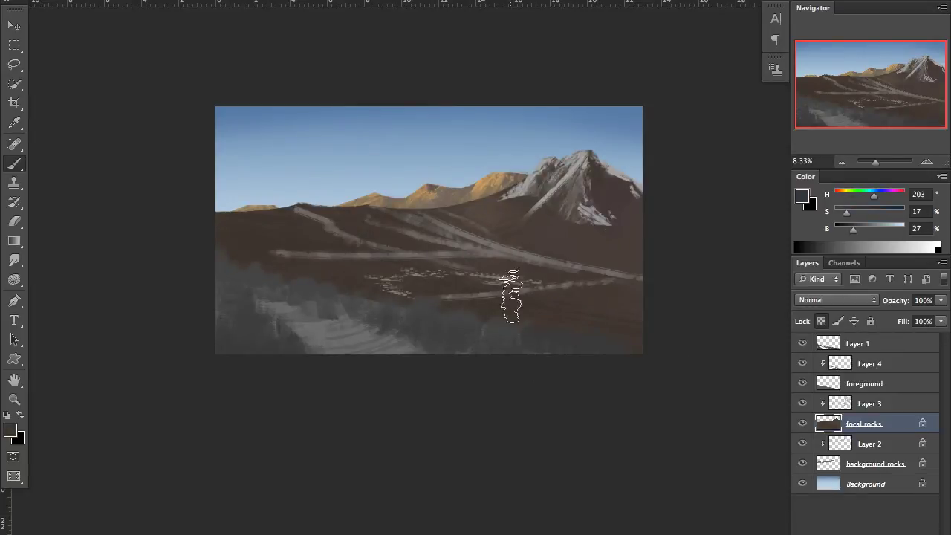
pyautogui.keyDown('alt'); pyautogui.click(249, 238); pyautogui.keyUp('alt')
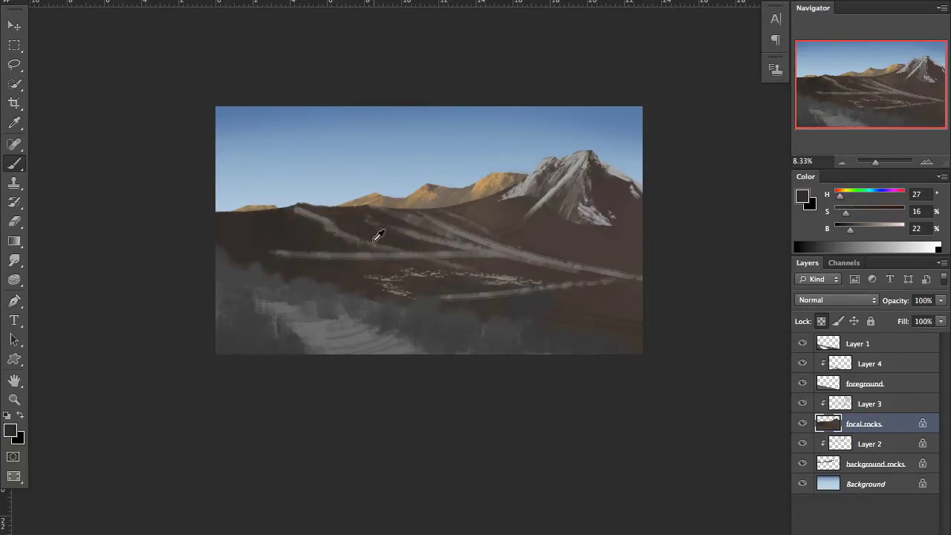
pyautogui.keyDown('alt'); pyautogui.click(497, 268); pyautogui.keyUp('alt')
pyautogui.keyDown('alt'); pyautogui.click(272, 213); pyautogui.keyUp('alt')
# Step: Lock Layer 3's transparency and fill its mountain and plain highlights with orange
pyautogui.click(869, 404)
pyautogui.moveTo(852, 228); pyautogui.dragTo(883, 229)
pyautogui.hotkey('alt', 'BackSpace')
# Step: Paint sampled dark shadow tones around the mountain and its base on the focal rocks layer
pyautogui.keyDown('alt'); pyautogui.click(587, 256); pyautogui.keyUp('alt')
pyautogui.click(864, 424)
pyautogui.keyDown('alt'); pyautogui.click(627, 206); pyautogui.keyUp('alt')
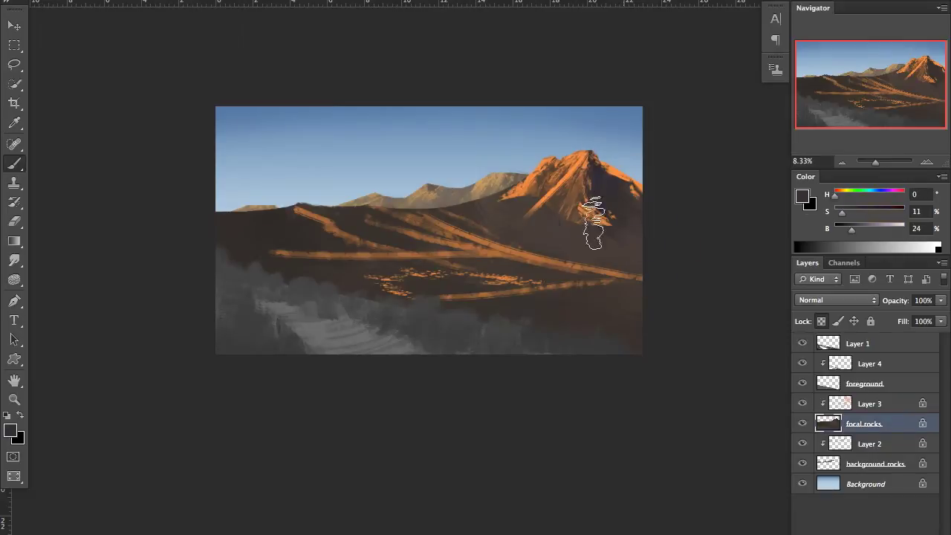
pyautogui.keyDown('alt'); pyautogui.click(629, 237); pyautogui.keyUp('alt')
pyautogui.keyDown('alt'); pyautogui.click(549, 244); pyautogui.keyUp('alt')
pyautogui.keyDown('alt'); pyautogui.click(558, 164); pyautogui.keyUp('alt')
# Step: Blend the orange streaks on Layer 3 into the plain with sampled muted browns and mirror the canvas
pyautogui.hotkey('alt', ']')
pyautogui.keyDown('alt'); pyautogui.click(599, 215); pyautogui.keyUp('alt')
pyautogui.press('l')
pyautogui.hotkey('ctrl', 'shift', 'd')
pyautogui.hotkey('ctrl', 'd')
pyautogui.press('b')
pyautogui.keyDown('alt'); pyautogui.click(398, 260); pyautogui.keyUp('alt')
pyautogui.hotkey('ctrl', 'shift', 'h')
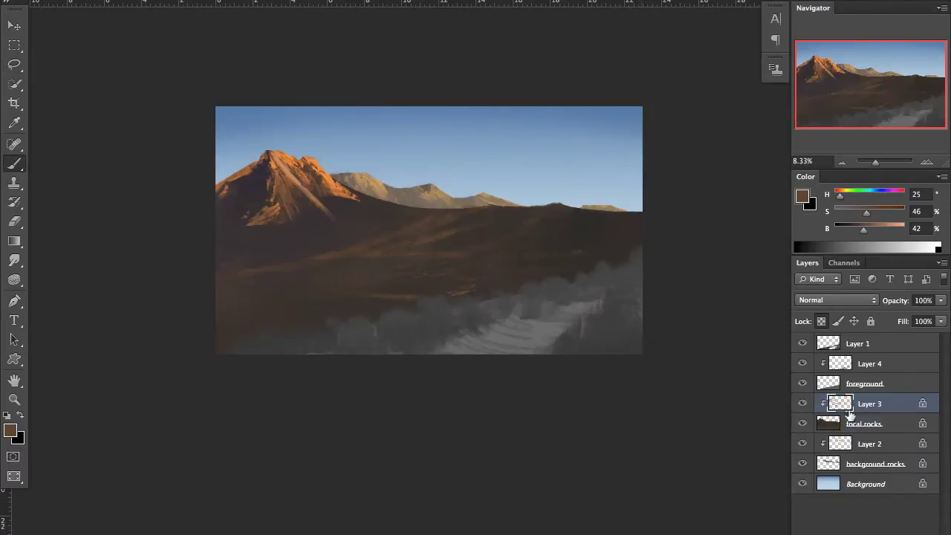
# Step: Add purplish dark grey to the mountain's shadows, soften its lower highlights on Layer 3 with a soft round brush, and mirror the canvas back
pyautogui.click(852, 421)
pyautogui.keyDown('alt'); pyautogui.click(354, 266); pyautogui.keyUp('alt')
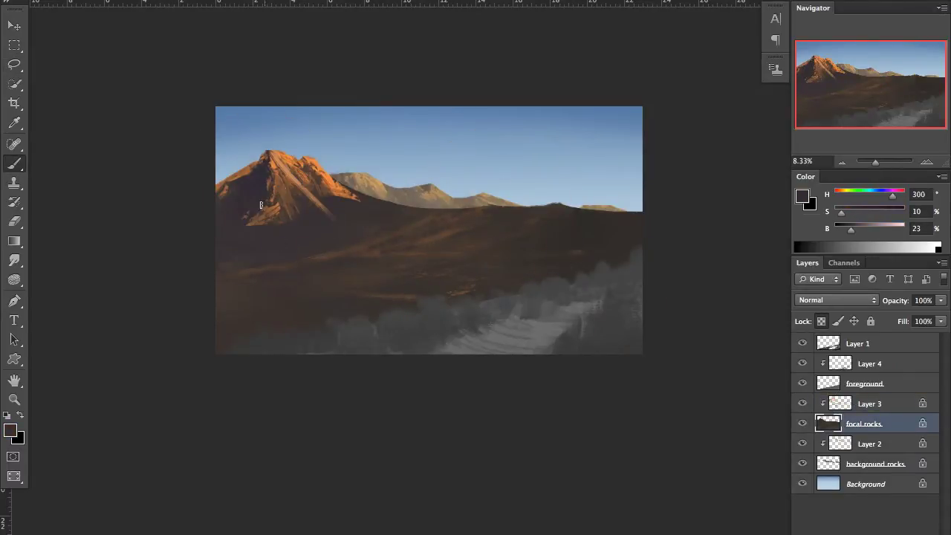
pyautogui.hotkey('alt', ']')
pyautogui.rightClick(417, 113)
pyautogui.press('Return')
pyautogui.keyDown('alt'); pyautogui.click(342, 228); pyautogui.keyUp('alt')
pyautogui.hotkey('ctrl', 'shift', 'h')
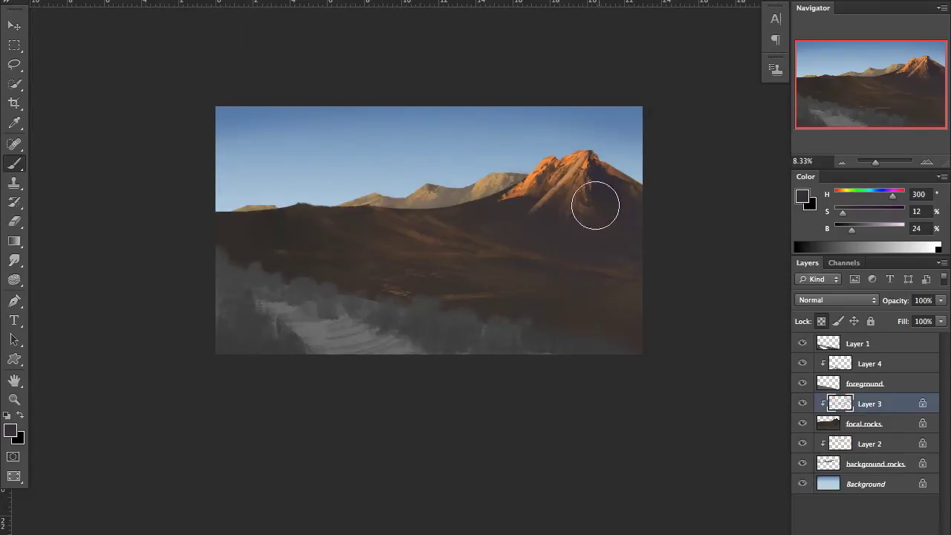
# Step: Repaint the mountain's sunlit faces on Layer 3 with a textured brush in bright and deeper oranges at hue 26
pyautogui.keyDown('alt'); pyautogui.click(557, 168); pyautogui.keyUp('alt')
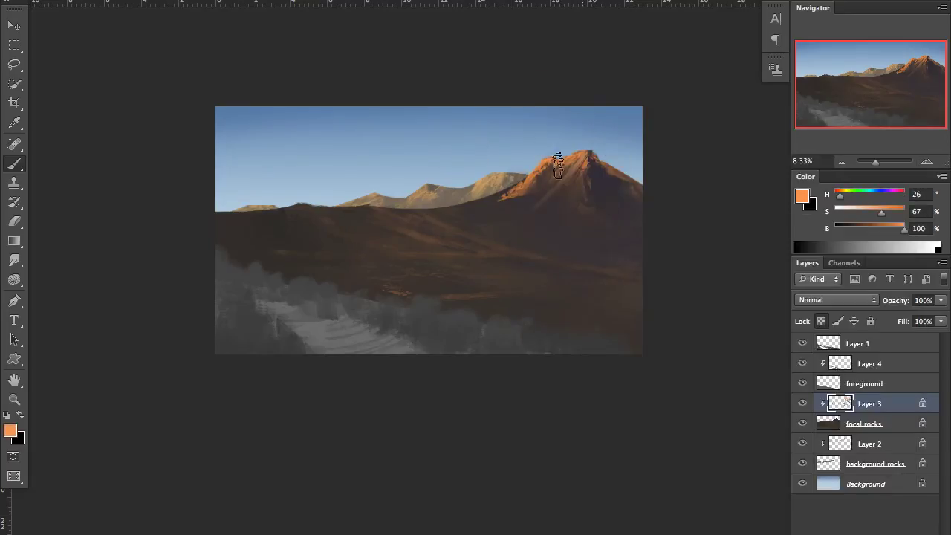
pyautogui.moveTo(576, 186); pyautogui.dragTo(578, 225)
pyautogui.keyDown('alt'); pyautogui.click(500, 199); pyautogui.keyUp('alt')
pyautogui.keyDown('alt'); pyautogui.click(564, 206); pyautogui.keyUp('alt')
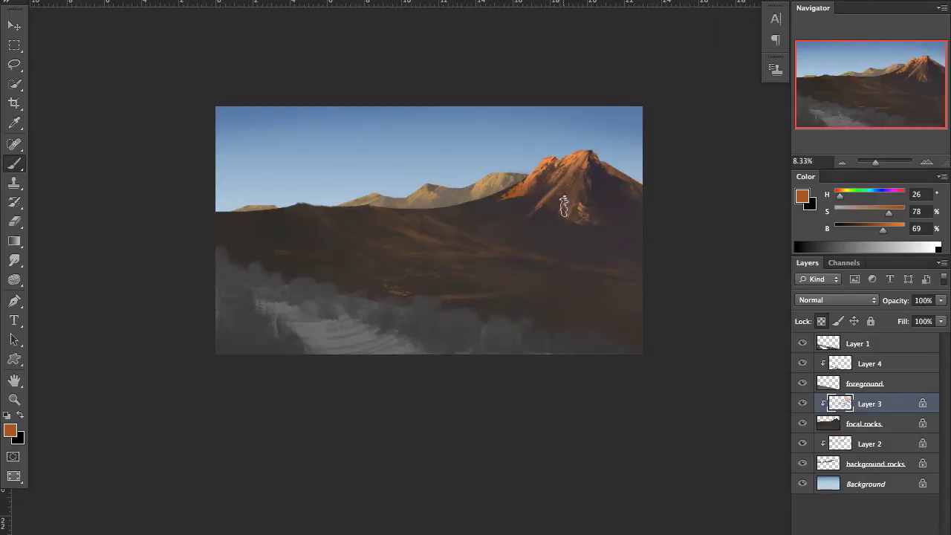
pyautogui.keyDown('alt'); pyautogui.click(606, 169); pyautogui.keyUp('alt')
# Step: Lock the foreground layer's transparency and recolour the foreground slope dark brown
pyautogui.hotkey('ctrl', '-')
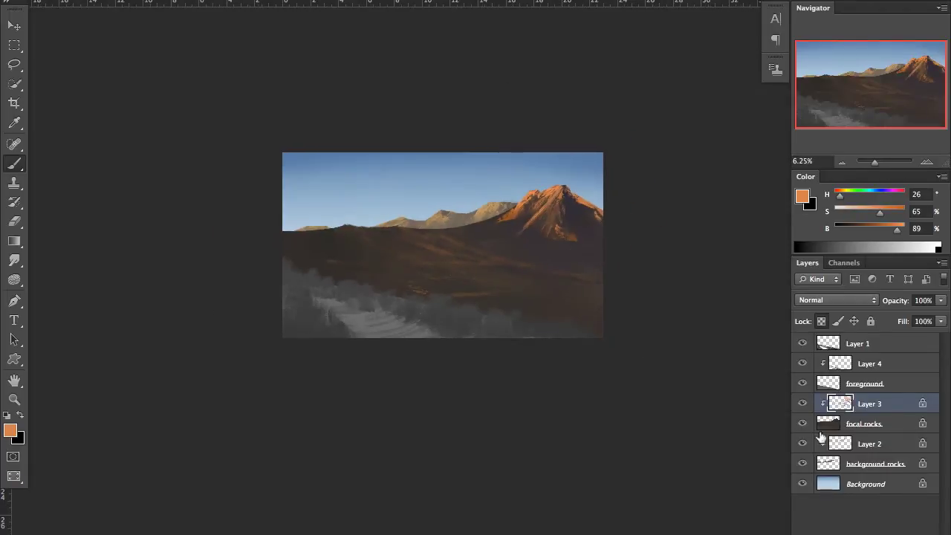
pyautogui.click(864, 384)
pyautogui.hotkey('alt', ']')
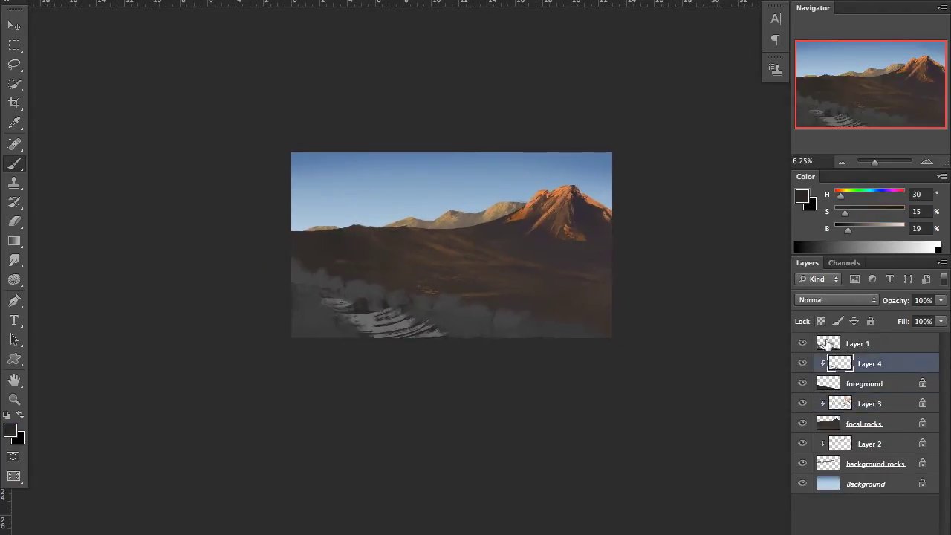
# Step: Lock Layer 1's transparency and recolour the shrubs olive brown, darkening them along the lower edge and in the corner
pyautogui.hotkey('alt', ']')
pyautogui.moveTo(855, 234); pyautogui.dragTo(855, 230)
pyautogui.keyDown('alt'); pyautogui.click(524, 327); pyautogui.keyUp('alt')
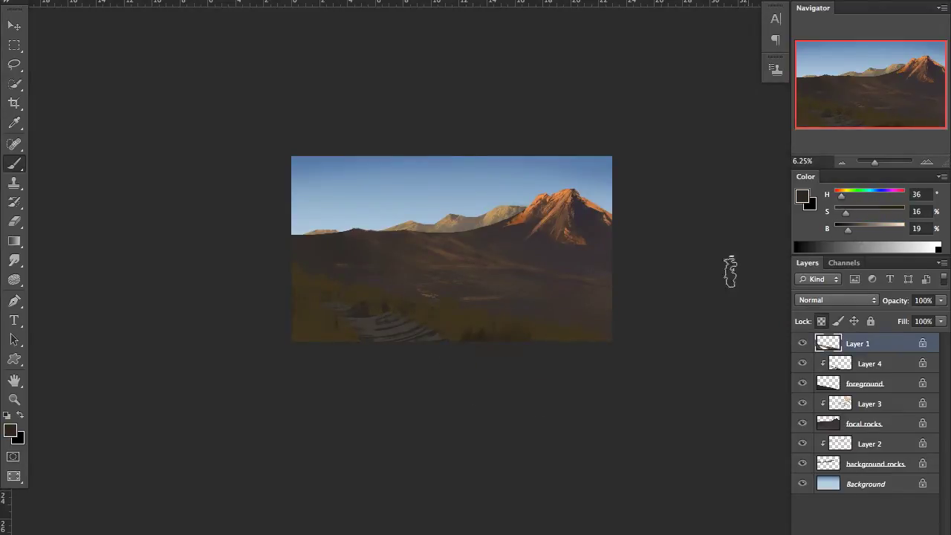
pyautogui.moveTo(480, 329); pyautogui.dragTo(451, 340)
pyautogui.moveTo(846, 232); pyautogui.dragTo(843, 232)
pyautogui.moveTo(361, 336); pyautogui.dragTo(328, 325)
pyautogui.keyDown('alt'); pyautogui.click(332, 279); pyautogui.keyUp('alt')
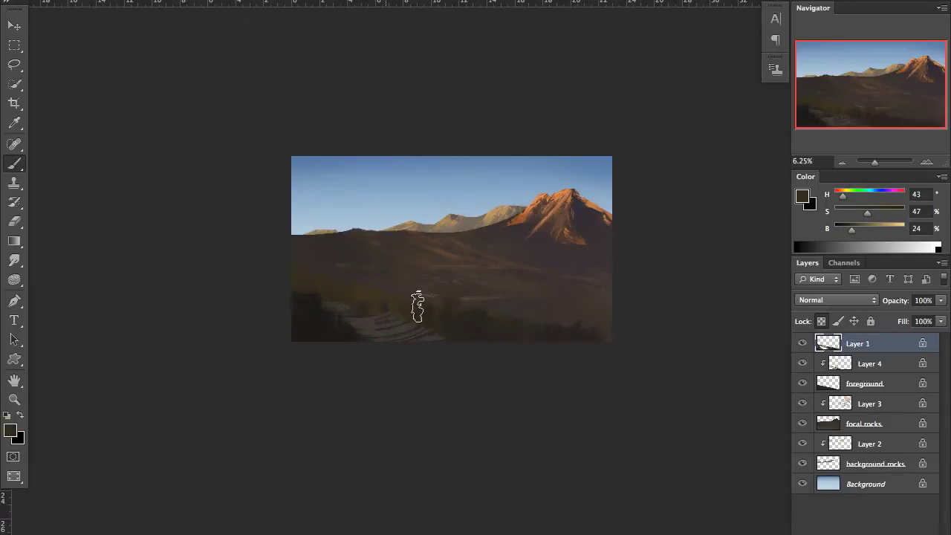
# Step: Recolour the foreground ground strokes on the transparency-locked Layer 4 with dark brown at hue 30, saturation 20%, brightness 23%
pyautogui.keyDown('alt'); pyautogui.click(427, 329); pyautogui.keyUp('alt')
pyautogui.click(869, 363)
pyautogui.moveTo(848, 229); pyautogui.dragTo(851, 230)
pyautogui.moveTo(590, 304); pyautogui.dragTo(604, 291)
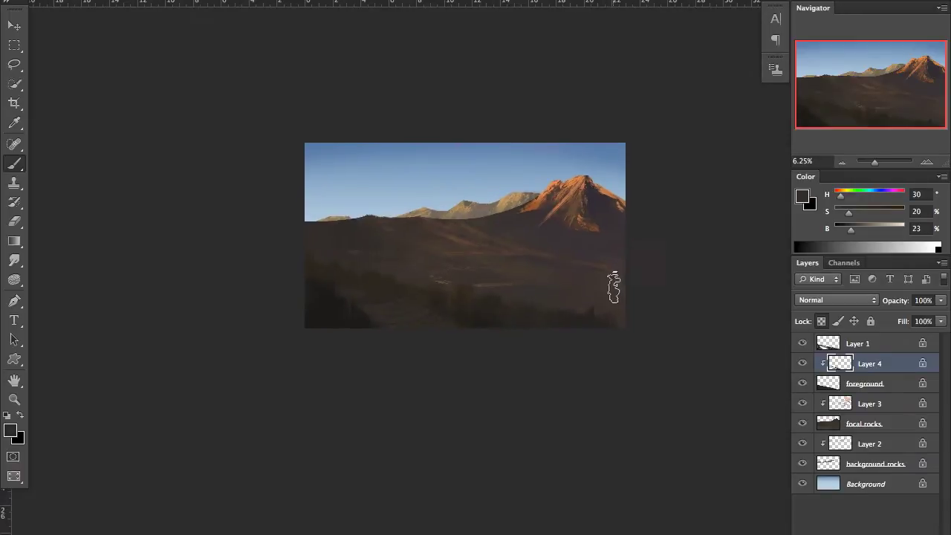
# Step: Merge Layer 3 with the focal rocks layer
pyautogui.hotkey('ctrl', '+')
pyautogui.hotkey('ctrl', '+')
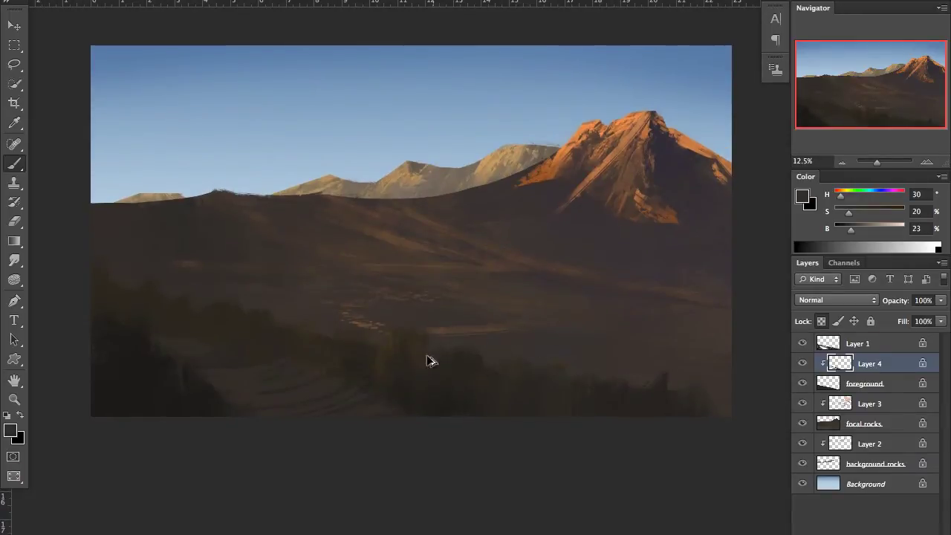
pyautogui.hotkey('alt', ']')
pyautogui.click(864, 423)
pyautogui.click(869, 403)
pyautogui.press('Delete')
# Step: Blend the mountain's light and shadow areas on the focal rocks layer using colours sampled from its slopes
pyautogui.keyDown('alt'); pyautogui.click(677, 192); pyautogui.keyUp('alt')
pyautogui.keyDown('alt'); pyautogui.click(630, 195); pyautogui.keyUp('alt')
pyautogui.keyDown('alt'); pyautogui.click(599, 181); pyautogui.keyUp('alt')
pyautogui.keyDown('alt'); pyautogui.click(576, 186); pyautogui.keyUp('alt')
pyautogui.keyDown('alt'); pyautogui.click(631, 165); pyautogui.keyUp('alt')
# Step: Choose a different textured brush preset and work sampled oranges and dark shadow tones into the mountain's face and lower slopes
pyautogui.rightClick(631, 165)
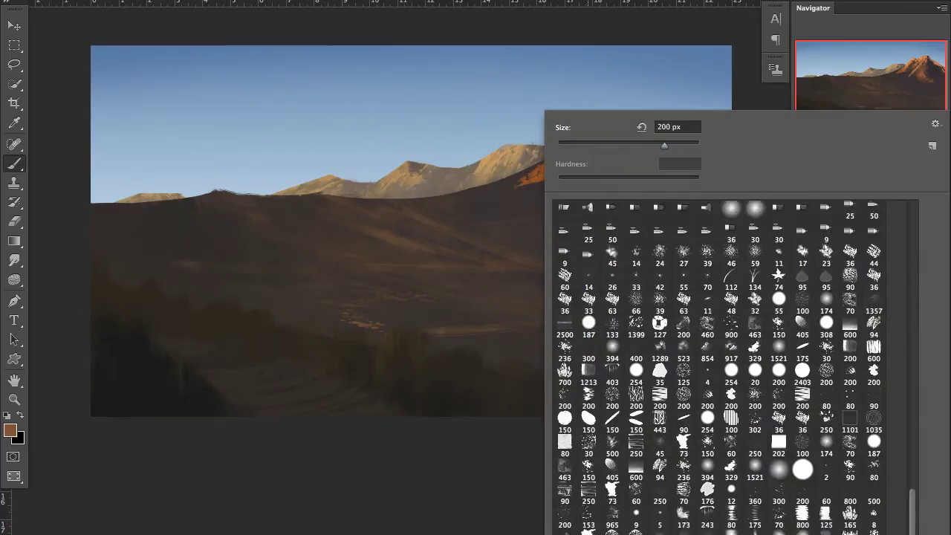
pyautogui.doubleClick(756, 451)
pyautogui.keyDown('alt'); pyautogui.click(598, 182); pyautogui.keyUp('alt')
pyautogui.keyDown('alt'); pyautogui.click(590, 212); pyautogui.keyUp('alt')
pyautogui.keyDown('alt'); pyautogui.click(643, 221); pyautogui.keyUp('alt')
pyautogui.keyDown('alt'); pyautogui.click(637, 241); pyautogui.keyUp('alt')
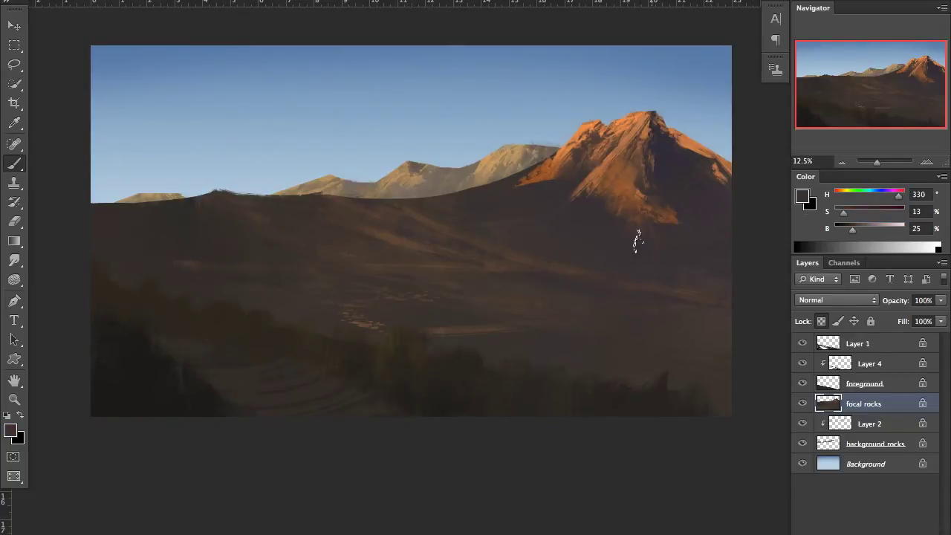
pyautogui.keyDown('alt'); pyautogui.click(622, 299); pyautogui.keyUp('alt')
# Step: Carve shadow strokes into the mountain's lower highlights while the canvas is mirrored, restore its orientation, touch up the base, and hide the interface panels
pyautogui.hotkey('ctrl', 'shift', 'h')
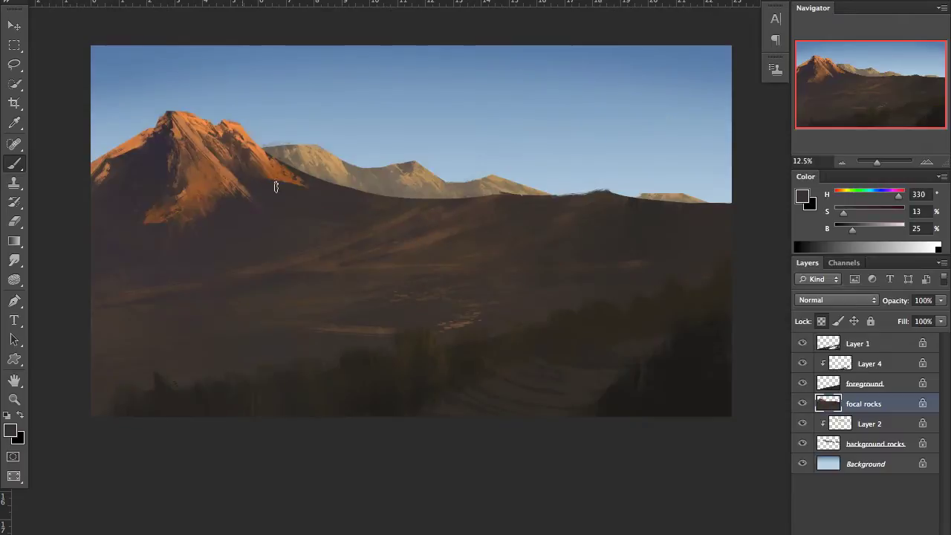
pyautogui.moveTo(241, 183); pyautogui.dragTo(235, 201)
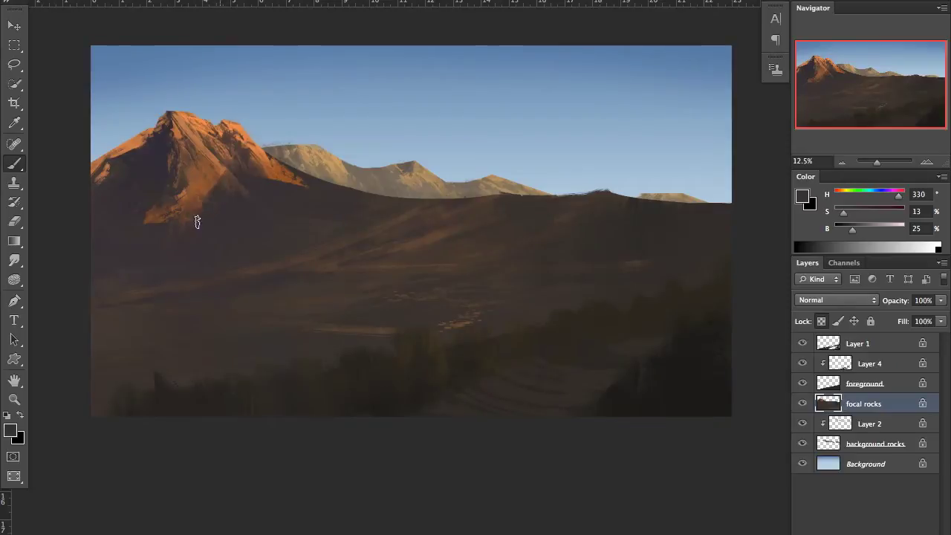
pyautogui.hotkey('ctrl', 'shift', 'h')
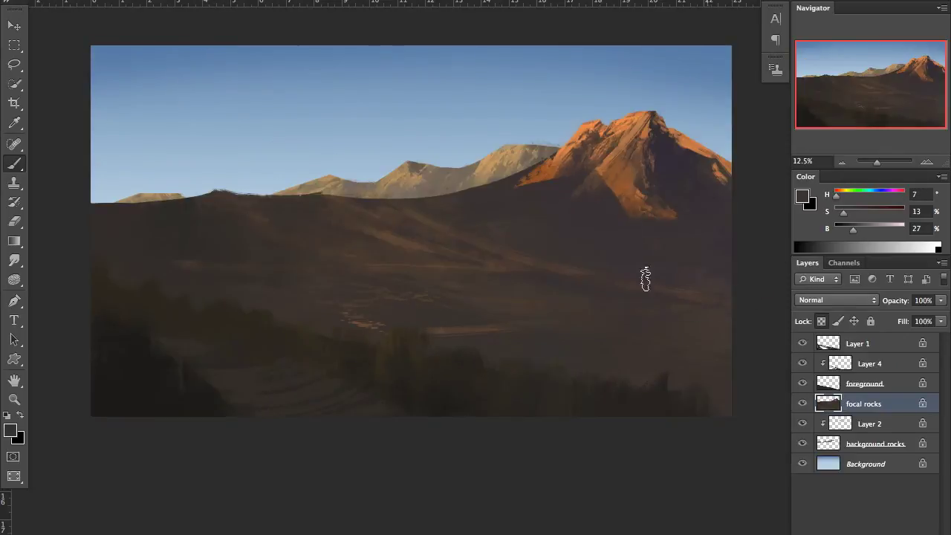
pyautogui.keyDown('alt'); pyautogui.click(662, 234); pyautogui.keyUp('alt')
pyautogui.press('Tab')
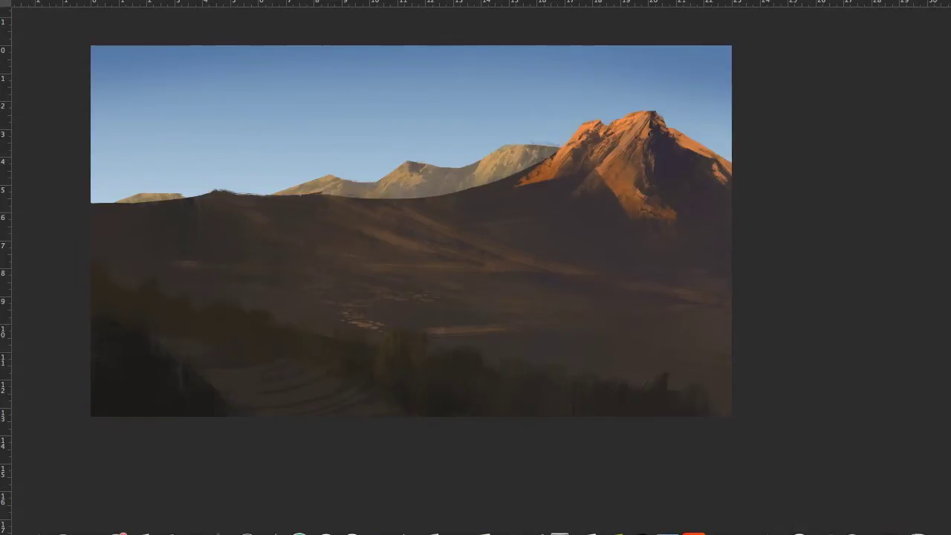
# Step: Show the interface panels again and refine the sunlit highlights on the peak with a sampled orange
pyautogui.press('Tab')
pyautogui.hotkey('ctrl', 'shift', 'h')
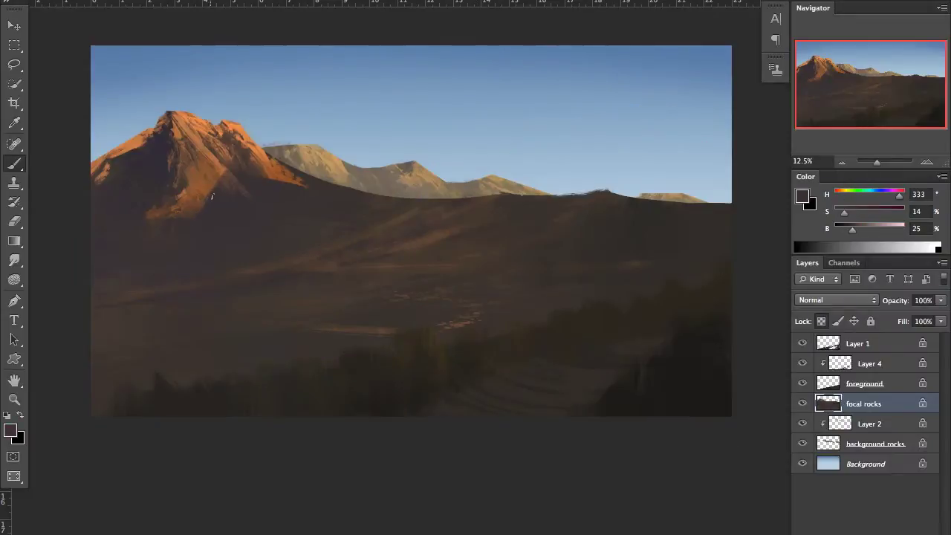
pyautogui.hotkey('ctrl', 'shift', 'h')
pyautogui.keyDown('alt'); pyautogui.click(593, 132); pyautogui.keyUp('alt')
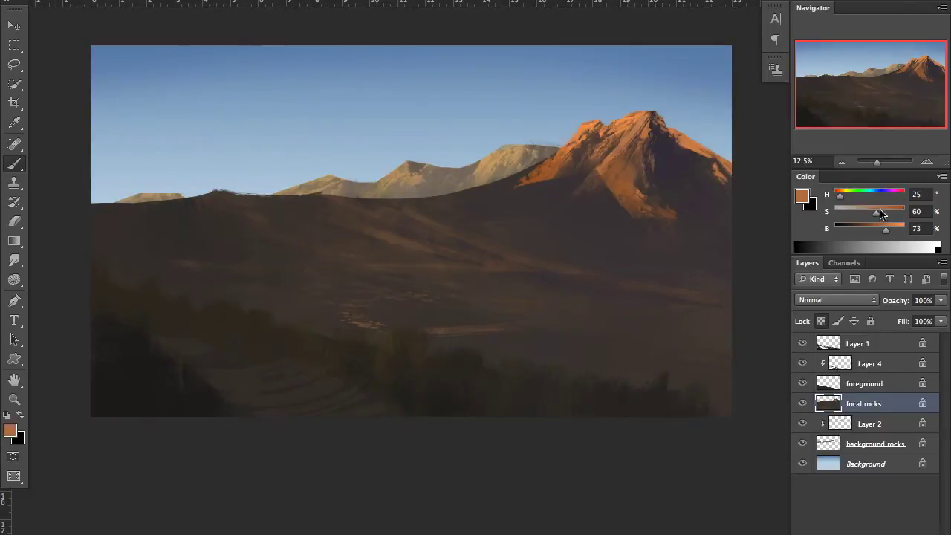
pyautogui.keyDown('alt'); pyautogui.click(565, 136); pyautogui.keyUp('alt')
# Step: Paint cool grey shadow planes on the dark slopes beneath the lit peak using sampled tones
pyautogui.keyDown('alt'); pyautogui.click(531, 204); pyautogui.keyUp('alt')
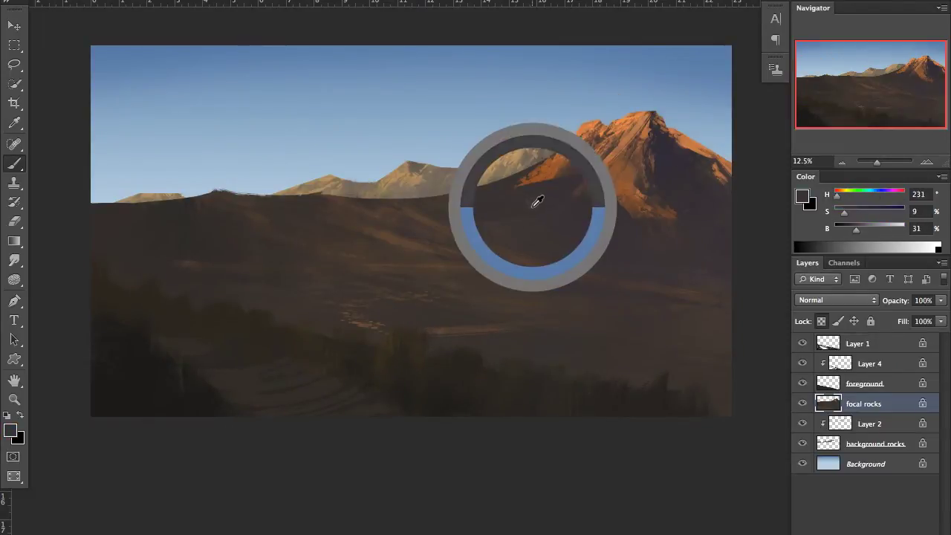
pyautogui.keyDown('alt'); pyautogui.click(509, 202); pyautogui.keyUp('alt')
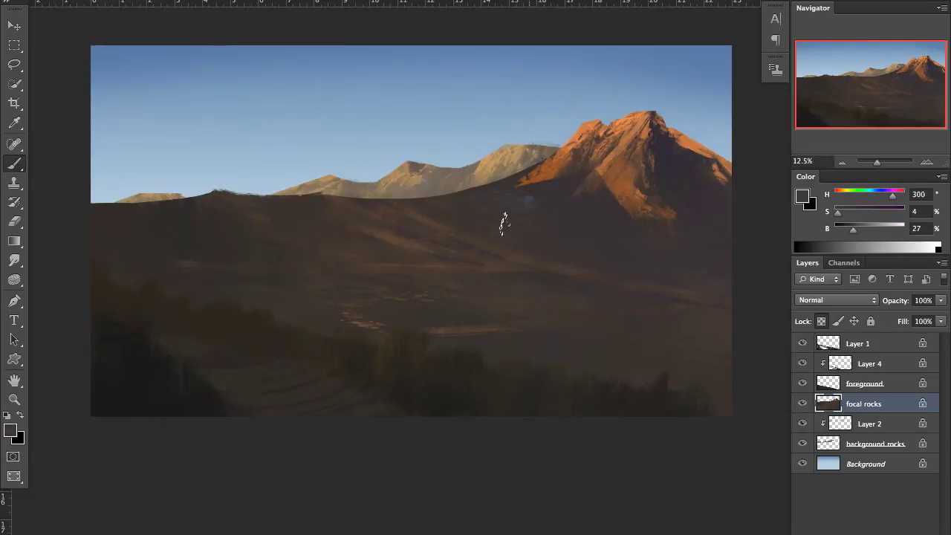
pyautogui.keyDown('alt'); pyautogui.click(539, 198); pyautogui.keyUp('alt')
pyautogui.keyDown('alt'); pyautogui.click(603, 207); pyautogui.keyUp('alt')
pyautogui.keyDown('alt'); pyautogui.click(628, 219); pyautogui.keyUp('alt')
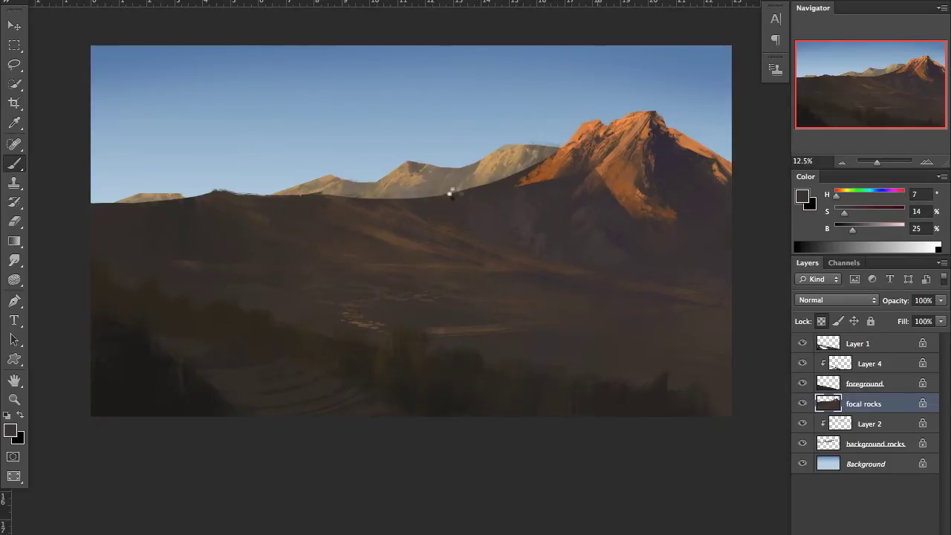
# Step: Mirror the canvas and add muted purple-grey strokes to the ridges and middle slopes beside the mountain
pyautogui.hotkey('ctrl', 'shift', 'h')
pyautogui.keyDown('alt'); pyautogui.click(153, 273); pyautogui.keyUp('alt')
pyautogui.keyDown('alt'); pyautogui.click(214, 250); pyautogui.keyUp('alt')
pyautogui.keyDown('alt'); pyautogui.click(268, 278); pyautogui.keyUp('alt')
pyautogui.keyDown('alt'); pyautogui.click(431, 214); pyautogui.keyUp('alt')
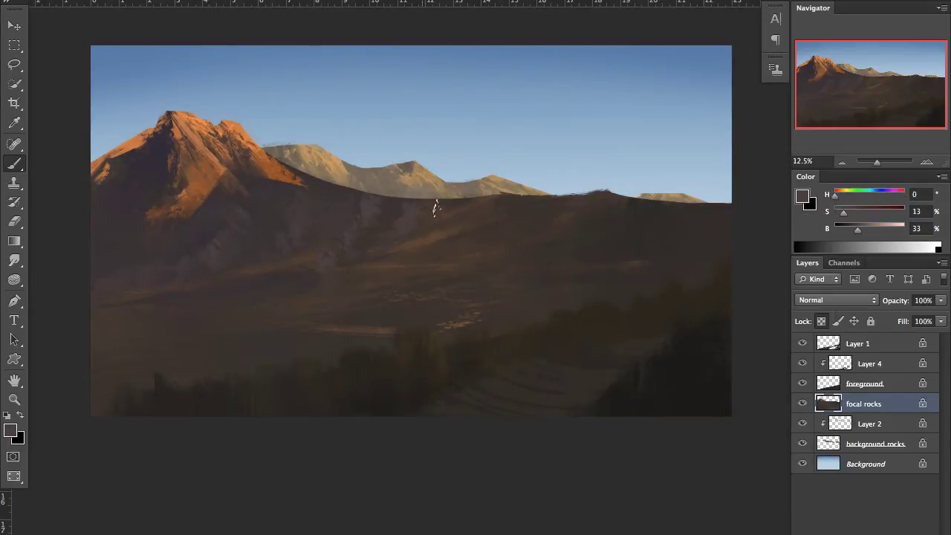
pyautogui.keyDown('alt'); pyautogui.click(421, 255); pyautogui.keyUp('alt')
pyautogui.keyDown('alt'); pyautogui.click(421, 264); pyautogui.keyUp('alt')
pyautogui.keyDown('alt'); pyautogui.click(387, 261); pyautogui.keyUp('alt')
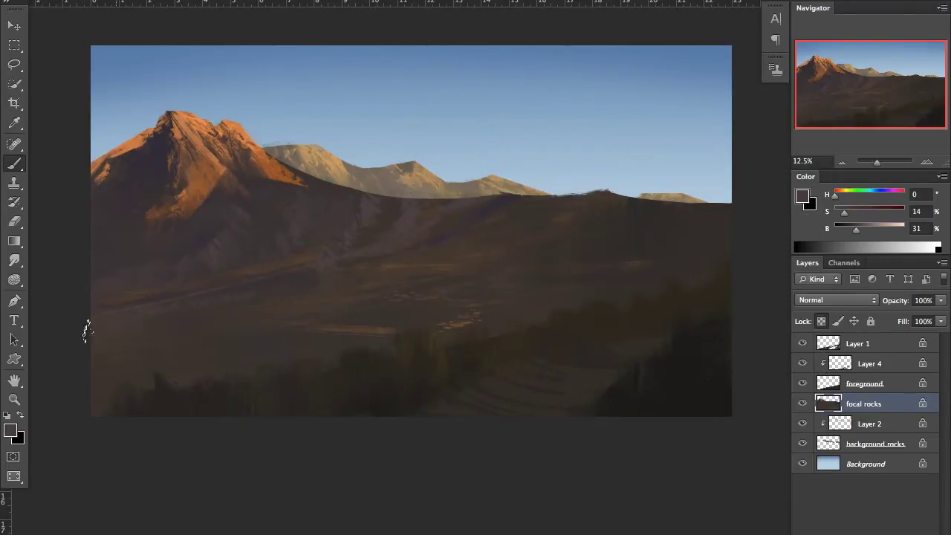
# Step: Brush a dark bluish-grey patch across the valley floor behind the shrubs and blend its outer edge
pyautogui.keyDown('alt'); pyautogui.click(274, 357); pyautogui.keyUp('alt')
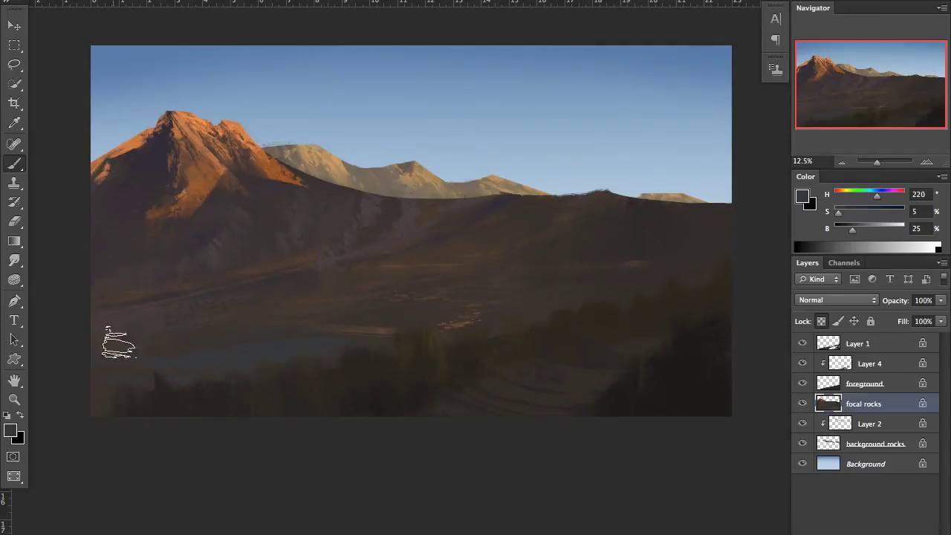
pyautogui.rightClick(104, 382)
pyautogui.keyDown('alt'); pyautogui.click(94, 368); pyautogui.keyUp('alt')
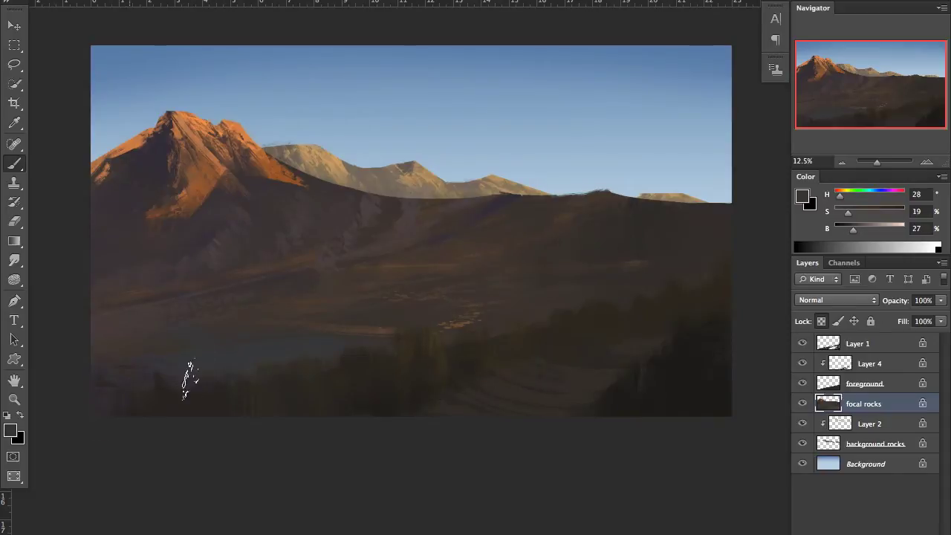
# Step: Work a sampled warm brown into the middle slopes of the focal rocks layer
pyautogui.keyDown('alt'); pyautogui.click(369, 331); pyautogui.keyUp('alt')
pyautogui.hotkey('ctrl', '-')
pyautogui.rightClick(516, 279)
pyautogui.press('Escape')
pyautogui.keyDown('alt'); pyautogui.click(462, 266); pyautogui.keyUp('alt')
pyautogui.moveTo(462, 266); pyautogui.dragTo(445, 283)
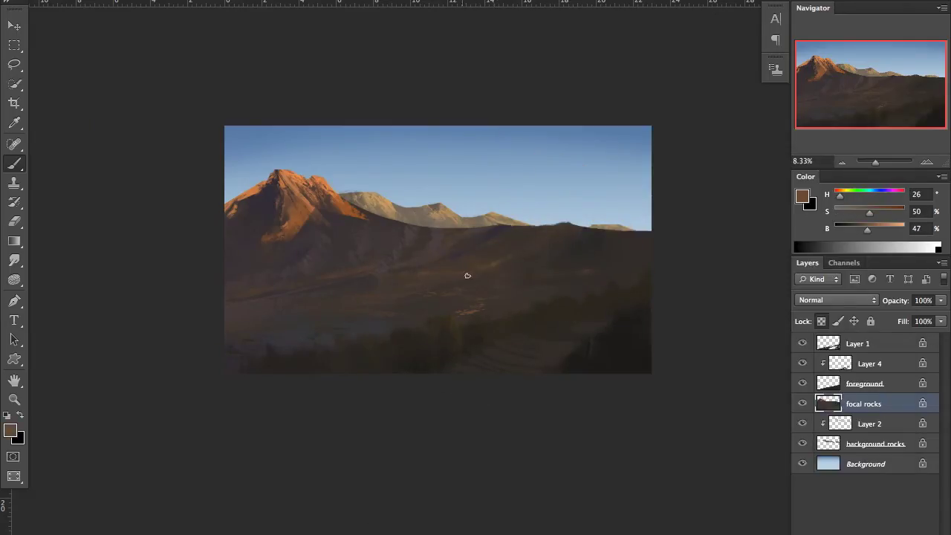
# Step: Blend the streaks on the lower slopes and valley floor with sampled muted shadow browns
pyautogui.keyDown('alt'); pyautogui.click(416, 254); pyautogui.keyUp('alt')
pyautogui.keyDown('alt'); pyautogui.click(412, 314); pyautogui.keyUp('alt')
pyautogui.keyDown('alt'); pyautogui.click(341, 309); pyautogui.keyUp('alt')
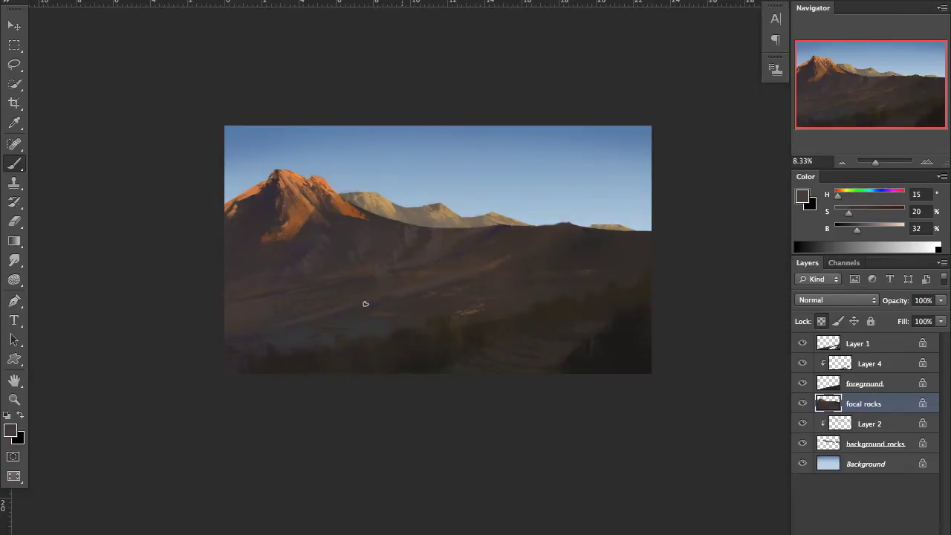
pyautogui.keyDown('alt'); pyautogui.click(339, 267); pyautogui.keyUp('alt')
pyautogui.keyDown('alt'); pyautogui.click(282, 301); pyautogui.keyUp('alt')
pyautogui.keyDown('alt'); pyautogui.click(328, 307); pyautogui.keyUp('alt')
# Step: Choose another brush preset and darken the hill opposite the mountain with sampled near-black tones
pyautogui.hotkey('ctrl', '-')
pyautogui.keyDown('alt'); pyautogui.click(375, 237); pyautogui.keyUp('alt')
pyautogui.rightClick(375, 236)
pyautogui.press('Return')
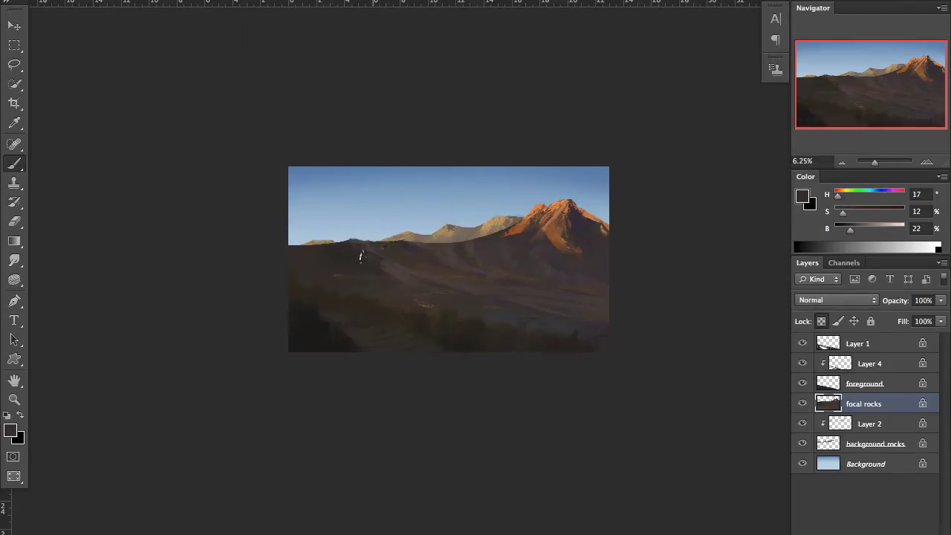
pyautogui.hotkey('ctrl', 'shift', 'h')
pyautogui.keyDown('alt'); pyautogui.click(526, 240); pyautogui.keyUp('alt')
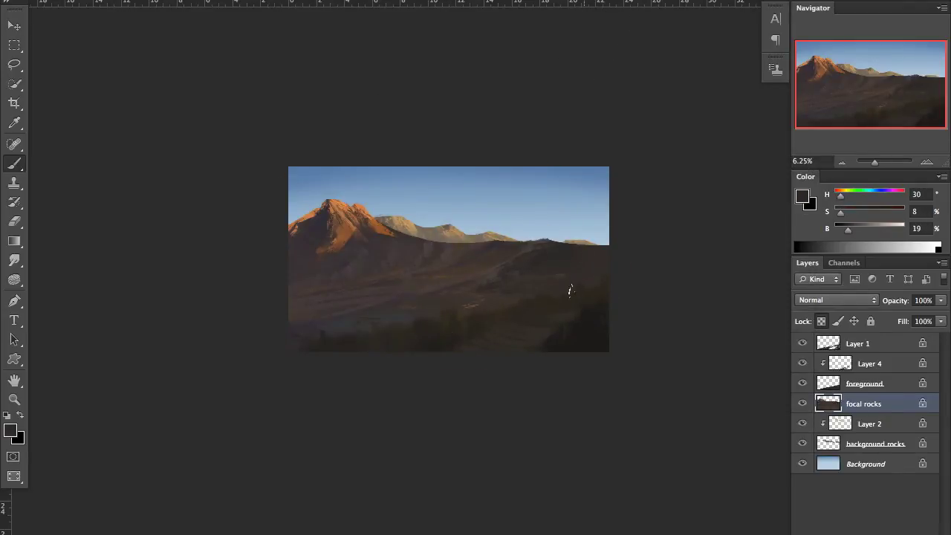
# Step: Create a new layer above focal rocks and paint a blue lake on the valley floor in hue 212, saturation 41, brightness 66
pyautogui.hotkey('ctrl', 'shift', 'alt', 'n')
pyautogui.moveTo(840, 196); pyautogui.dragTo(875, 196)
pyautogui.moveTo(840, 213); pyautogui.dragTo(863, 213)
pyautogui.moveTo(848, 230); pyautogui.dragTo(881, 231)
pyautogui.moveTo(290, 294)
pyautogui.mouseDown()
pyautogui.moveTo(401, 302)
pyautogui.moveTo(349, 302)
pyautogui.moveTo(372, 312)
pyautogui.moveTo(334, 327)
pyautogui.mouseUp()
pyautogui.press('e')
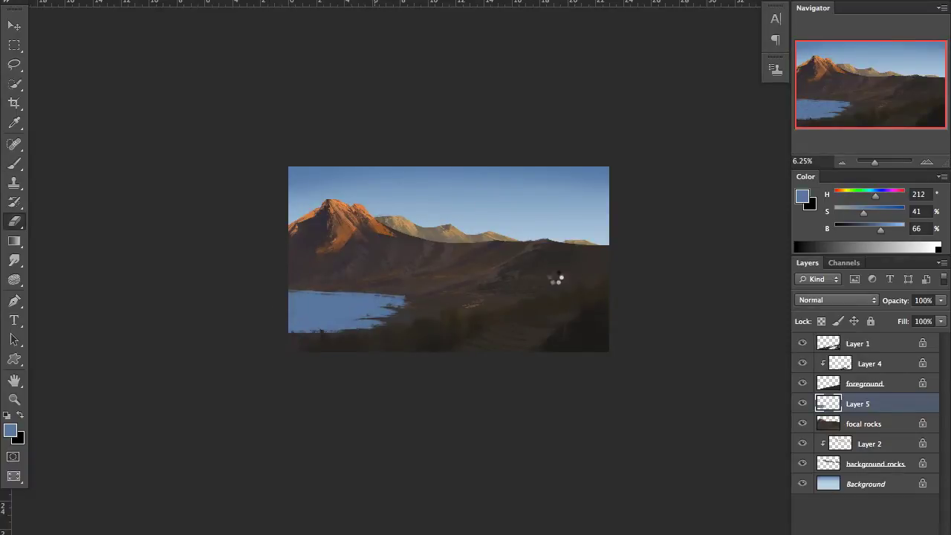
# Step: Shape the lake's near and far shorelines on Layer 5 by erasing and repainting with the canvas flipped
pyautogui.hotkey('ctrl', 'shift', 'h')
pyautogui.moveTo(595, 339)
pyautogui.mouseDown()
pyautogui.moveTo(513, 325)
pyautogui.moveTo(535, 328)
pyautogui.mouseUp()
pyautogui.moveTo(620, 332); pyautogui.dragTo(524, 321)
pyautogui.press('b')
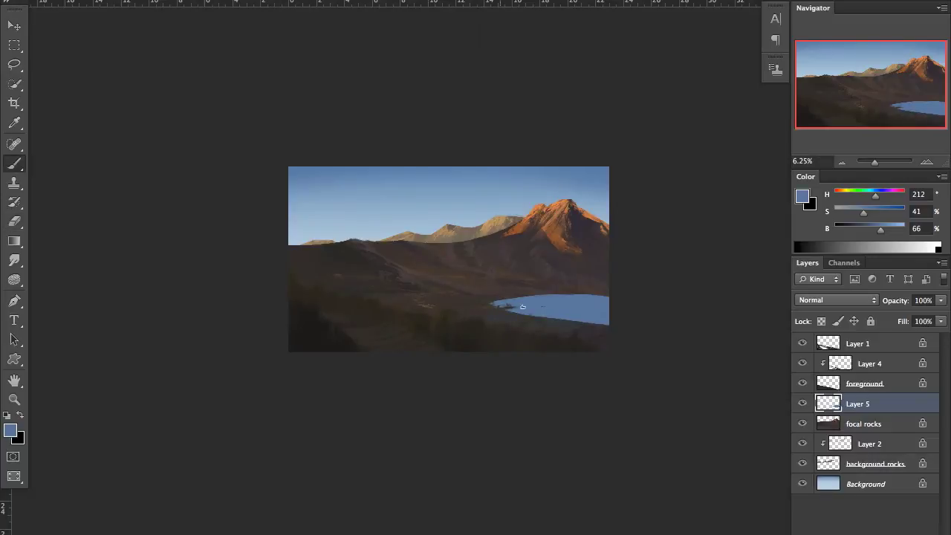
pyautogui.moveTo(603, 326); pyautogui.dragTo(622, 337)
pyautogui.press('e')
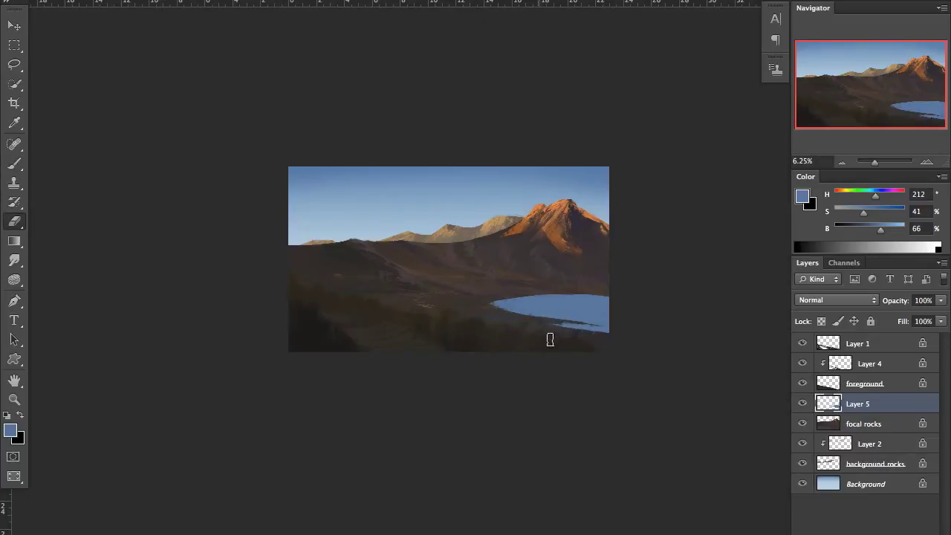
pyautogui.moveTo(521, 288); pyautogui.dragTo(609, 294)
pyautogui.hotkey('ctrl', 'shift', 'h')
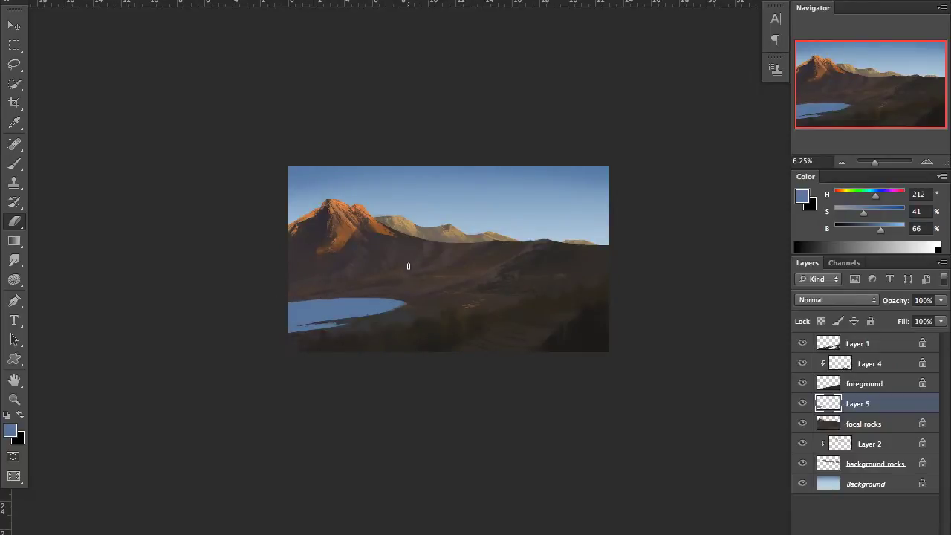
# Step: Lock the lake layer's transparent pixels and try shading the water with a darker blue at 57% brightness
pyautogui.press('b')
pyautogui.rightClick(717, 365)
pyautogui.press('Escape')
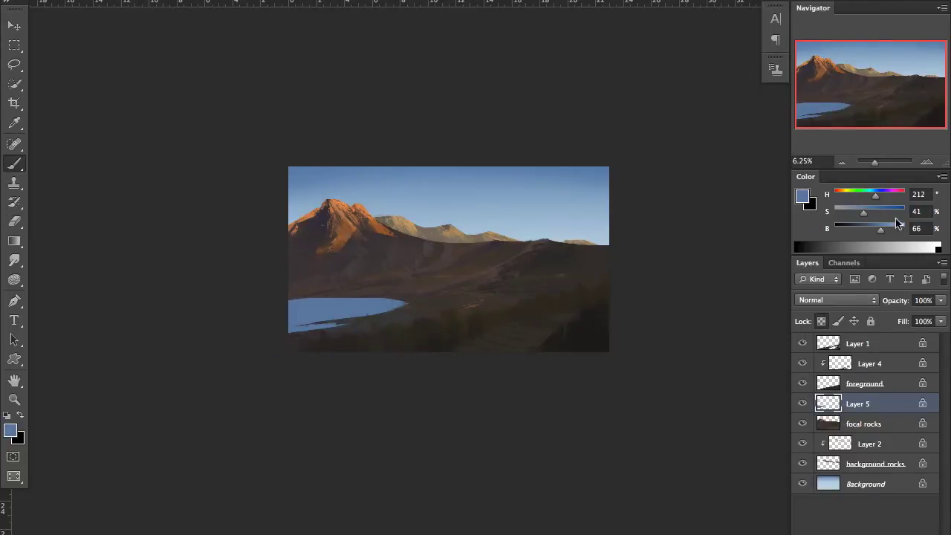
pyautogui.moveTo(483, 315)
pyautogui.mouseDown()
pyautogui.moveTo(336, 300)
pyautogui.moveTo(362, 334)
pyautogui.moveTo(316, 320)
pyautogui.mouseUp()
pyautogui.hotkey('ctrl', 'z')
pyautogui.keyDown('alt'); pyautogui.click(298, 297); pyautogui.keyUp('alt')
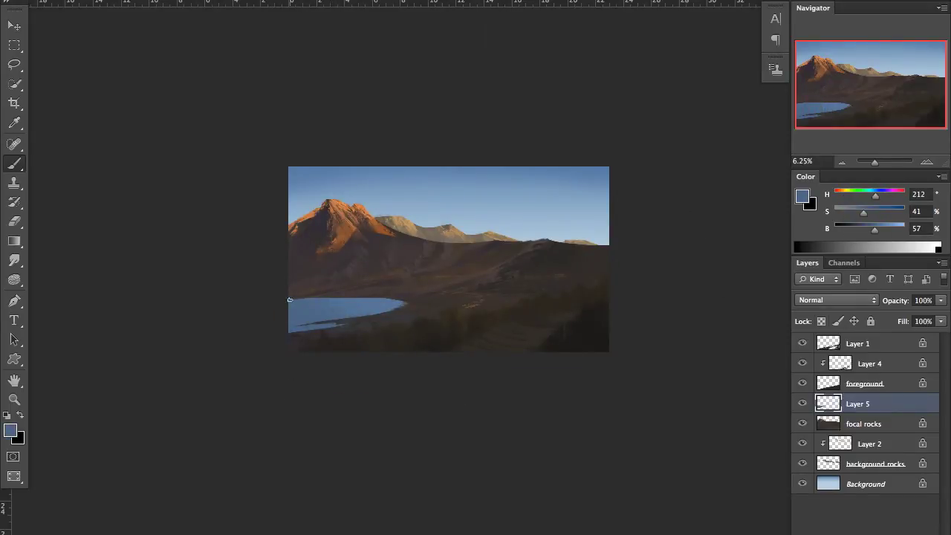
# Step: Extend the lake's far end with thin irregular inlets by alternating painting and erasing, and check it with the canvas flipped
pyautogui.press('e')
pyautogui.moveTo(363, 291)
pyautogui.mouseDown()
pyautogui.moveTo(422, 288)
pyautogui.moveTo(378, 284)
pyautogui.moveTo(391, 283)
pyautogui.moveTo(402, 302)
pyautogui.moveTo(381, 297)
pyautogui.moveTo(424, 301)
pyautogui.mouseUp()
pyautogui.press('b')
pyautogui.press('e')
pyautogui.press('b')
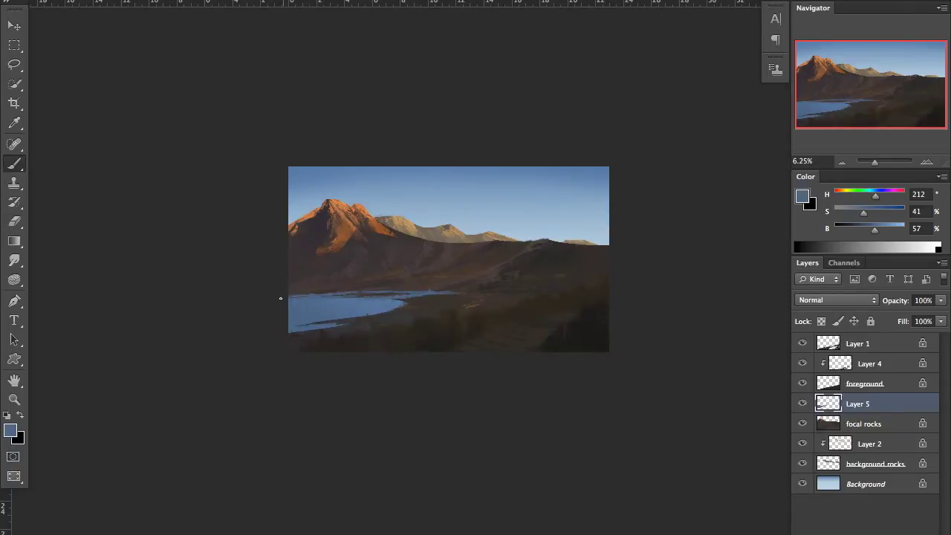
pyautogui.press('e')
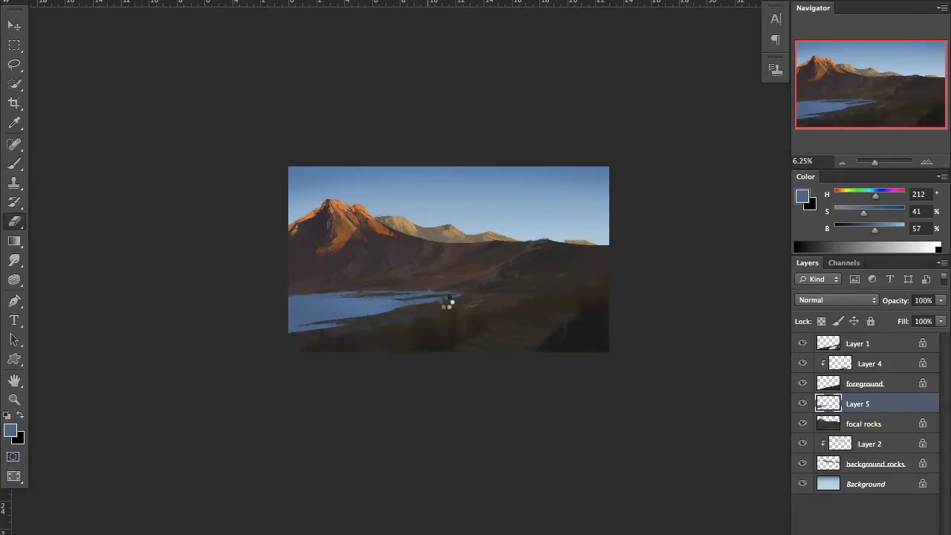
pyautogui.press('b')
pyautogui.press('h')
pyautogui.moveTo(478, 301); pyautogui.dragTo(550, 309)
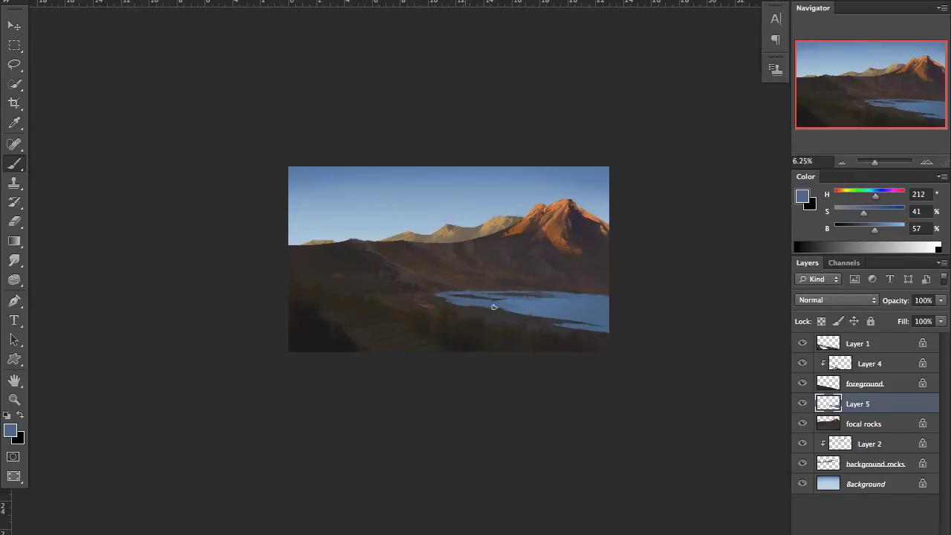
# Step: Duplicate the focal rocks layer above Layer 5, flip it vertically, and position it over the lake as a reflection
pyautogui.click(864, 424)
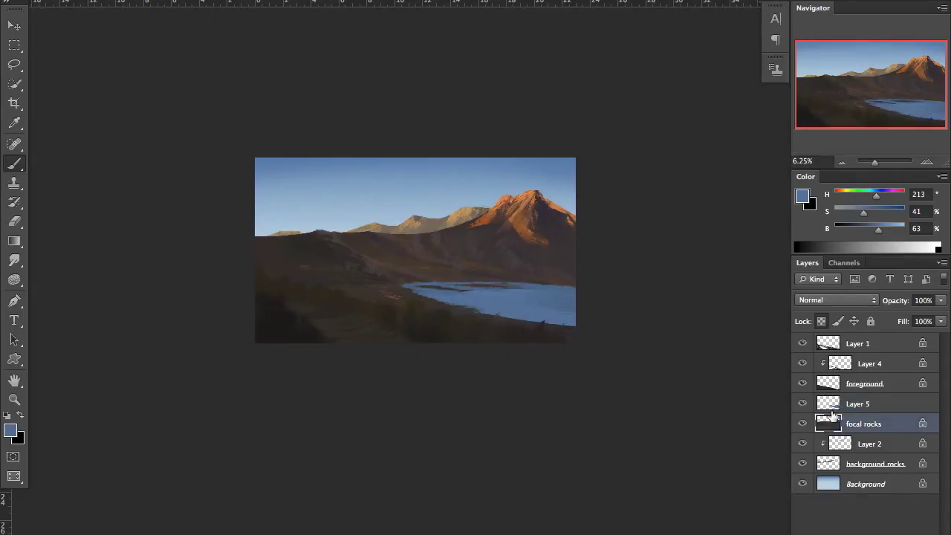
pyautogui.hotkey('ctrl', 'j')
pyautogui.hotkey('ctrl', ']')
pyautogui.hotkey('ctrl', 't')
pyautogui.moveTo(433, 187); pyautogui.dragTo(430, 468)
pyautogui.moveTo(464, 404); pyautogui.dragTo(481, 262)
pyautogui.press('Return')
# Step: Load the lake's outline as a selection and reveal the flipped mountain inside it by painting the copy's layer mask
pyautogui.press('d')
pyautogui.keyDown('ctrl'); pyautogui.click(828, 424); pyautogui.keyUp('ctrl')
pyautogui.press('x')
pyautogui.press('b')
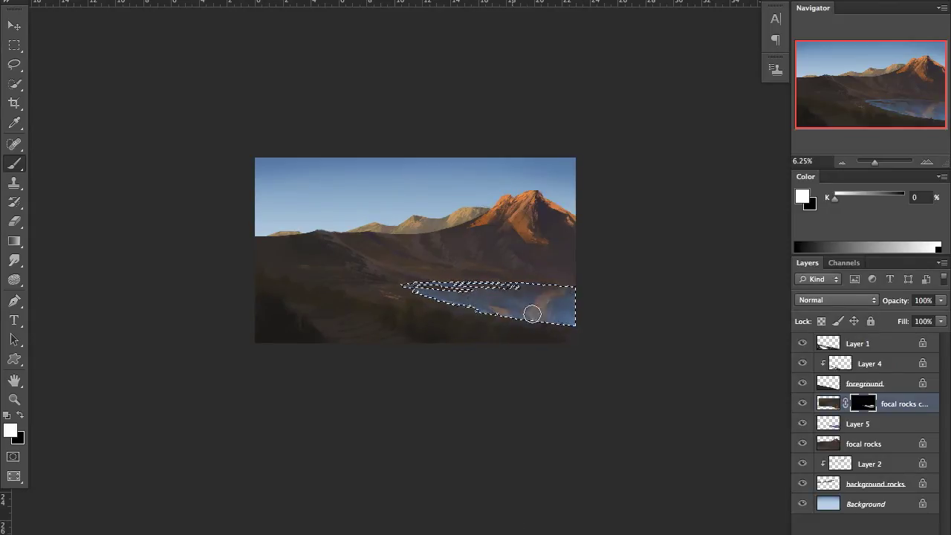
pyautogui.press('x')
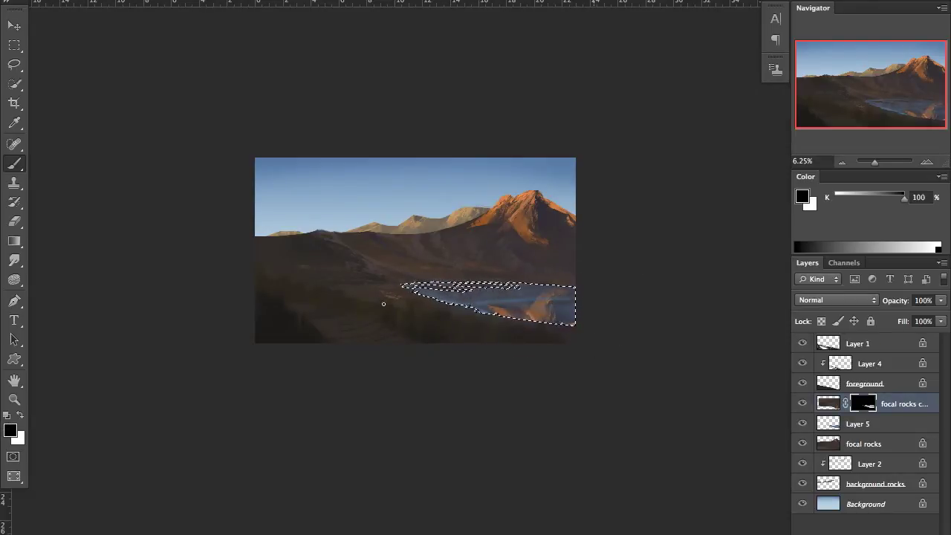
pyautogui.press('x')
pyautogui.press('x')
pyautogui.press('x')
# Step: Reposition the mountain reflection, repaint its mask in the lake, and invert the selection to mask the spill beyond the shore
pyautogui.scroll(-1, 446, 297)
pyautogui.press('v')
pyautogui.moveTo(443, 310); pyautogui.dragTo(516, 312)
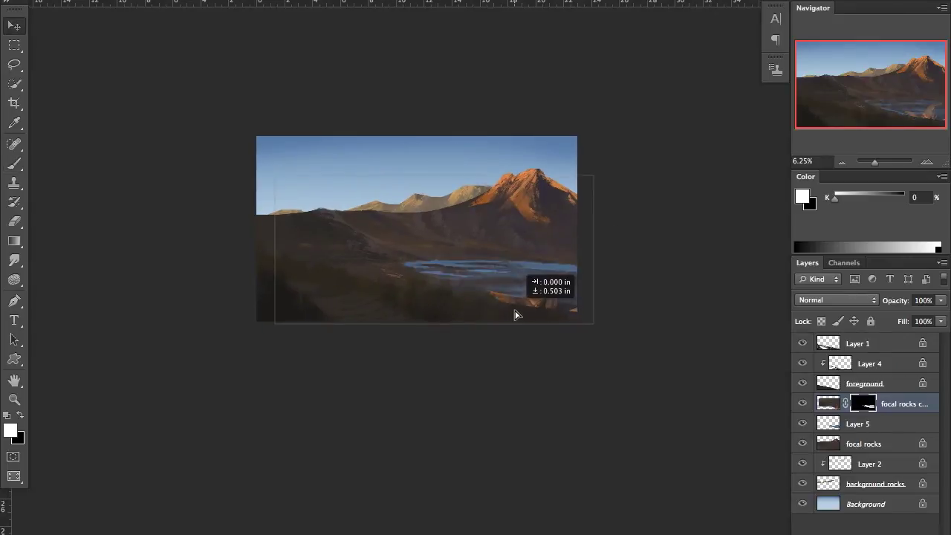
pyautogui.press('b')
pyautogui.press('x')
pyautogui.press('x')
pyautogui.press('x')
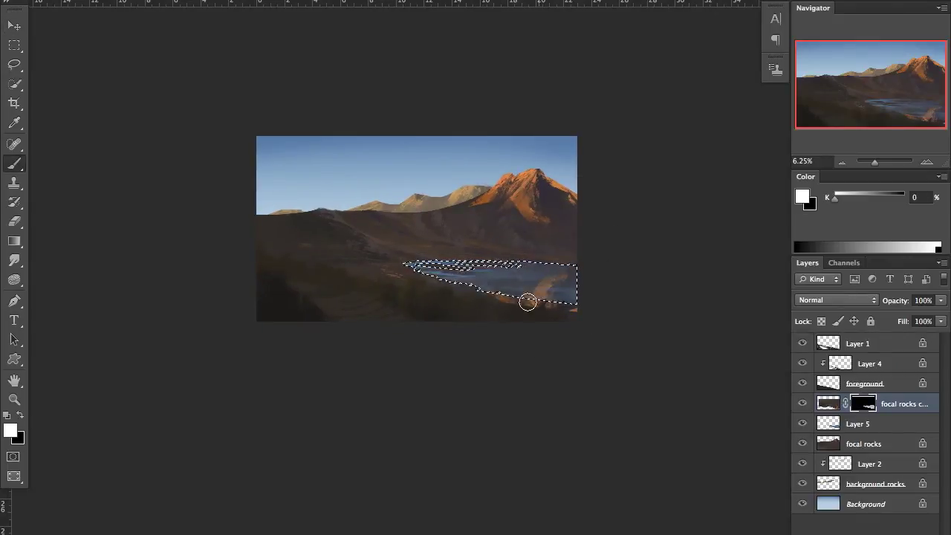
pyautogui.hotkey('ctrl', 'shift', 'i')
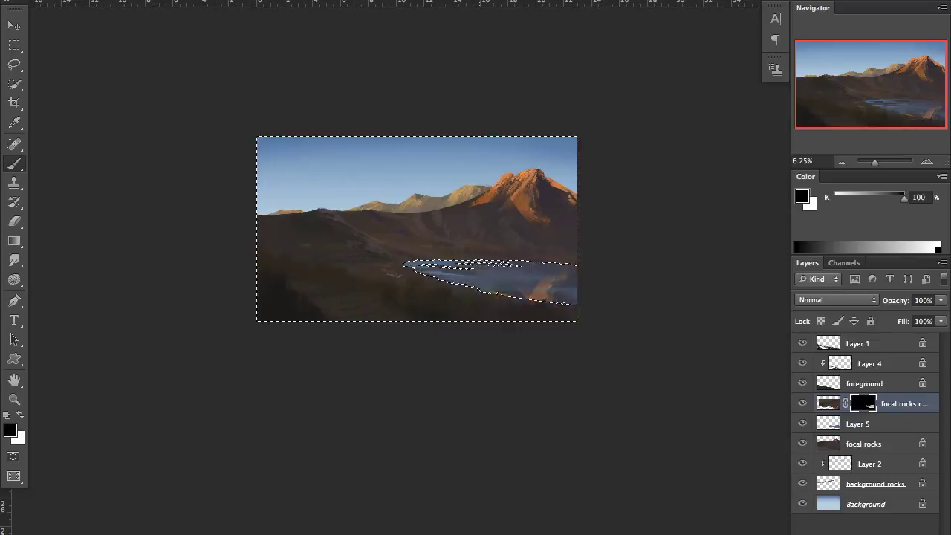
# Step: Adjust the levels of the reflection image and apply a filter to it with a value of 120
pyautogui.hotkey('ctrl', 'h')
pyautogui.press('i')
pyautogui.click(310, 265)
pyautogui.hotkey('ctrl', 'l')
pyautogui.moveTo(636, 260); pyautogui.dragTo(648, 263)
pyautogui.press('Return')
pyautogui.click(349, 4)
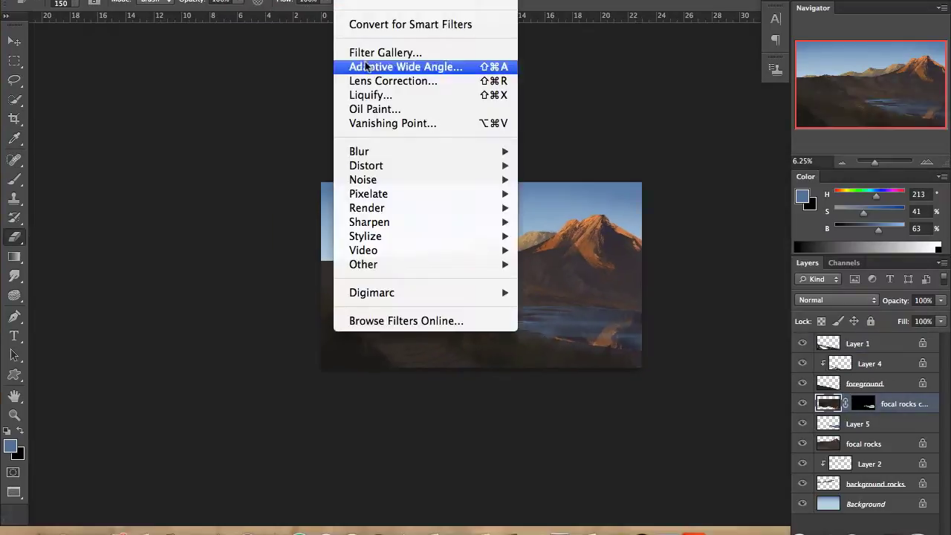
pyautogui.click(564, 274)
pyautogui.write('120')
pyautogui.click(299, 55)
pyautogui.press('f')
pyautogui.press('f')
pyautogui.hotkey('ctrl', 'h')
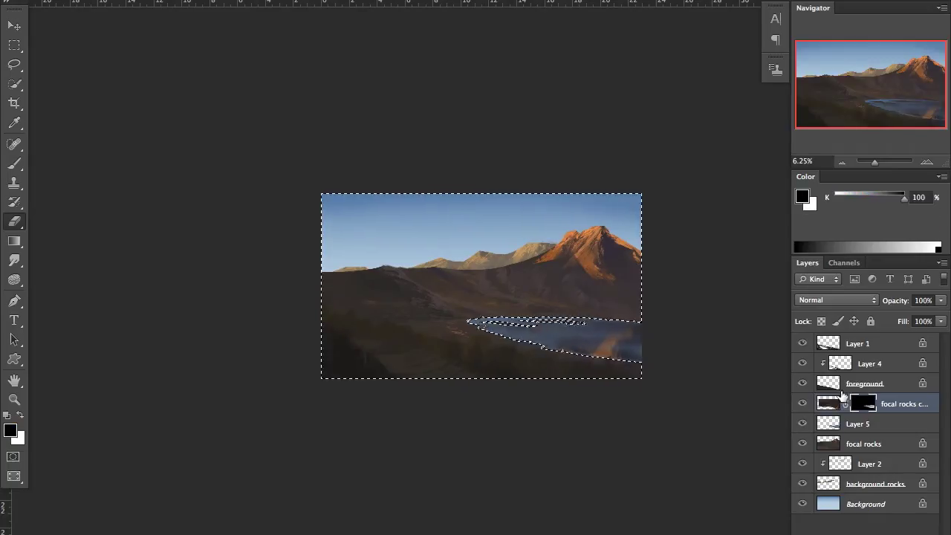
# Step: Invert the selection back to the lake and repaint the reflection's mask across the water
pyautogui.hotkey('ctrl', 'shift', 'i')
pyautogui.press('b')
pyautogui.press('x')
pyautogui.press('x')
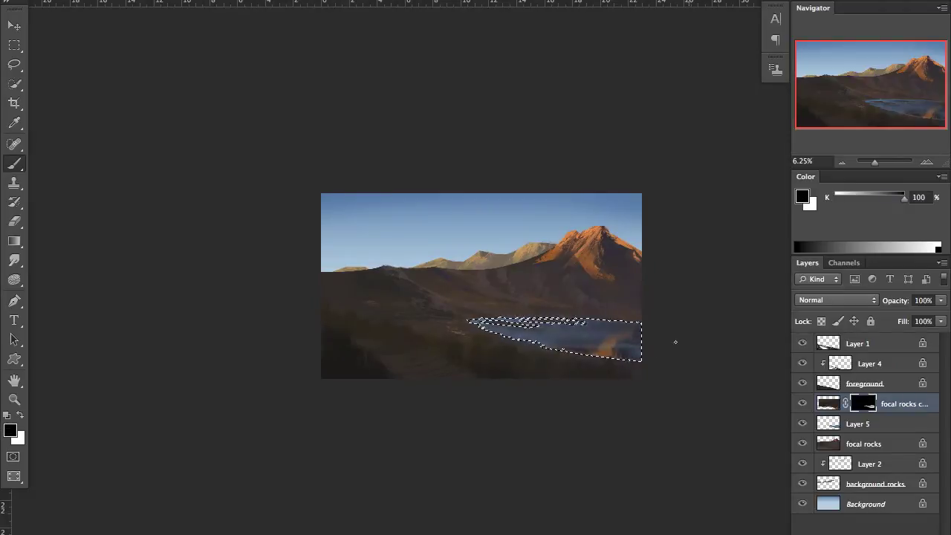
pyautogui.press('x')
pyautogui.moveTo(475, 321); pyautogui.dragTo(573, 329)
# Step: Deselect the lake area and remove the lake and its reflection layer from the painting
pyautogui.hotkey('ctrl', 'd')
pyautogui.scroll(-2, 636, 298)
pyautogui.click(803, 403)
pyautogui.hotkey('ctrl', 'e')
pyautogui.hotkey('ctrl', 'e')
# Step: Mirror the canvas and repaint the focal rocks' lower slopes and valley floor with sampled muted tones
pyautogui.hotkey('ctrl', 'shift', 'h')
pyautogui.rightClick(502, 112)
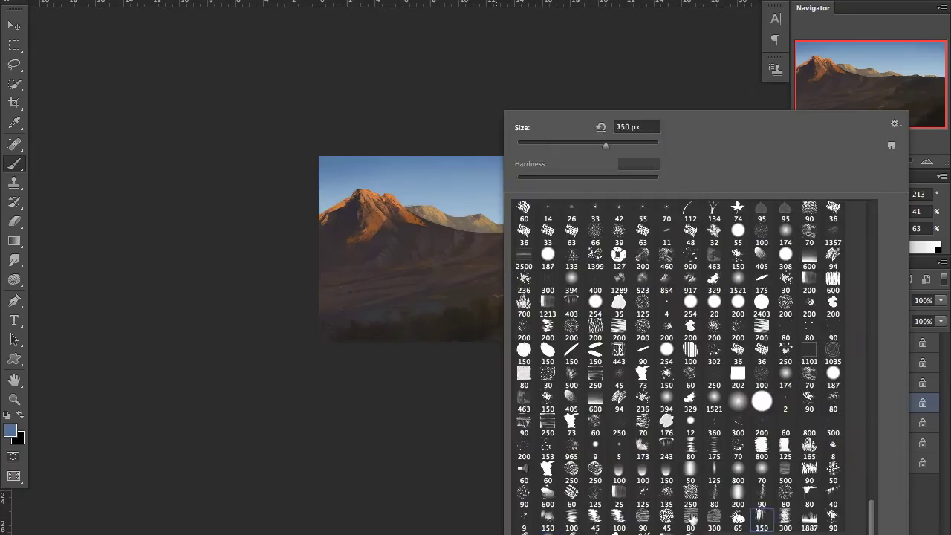
pyautogui.press('Escape')
pyautogui.keyDown('alt'); pyautogui.click(379, 310); pyautogui.keyUp('alt')
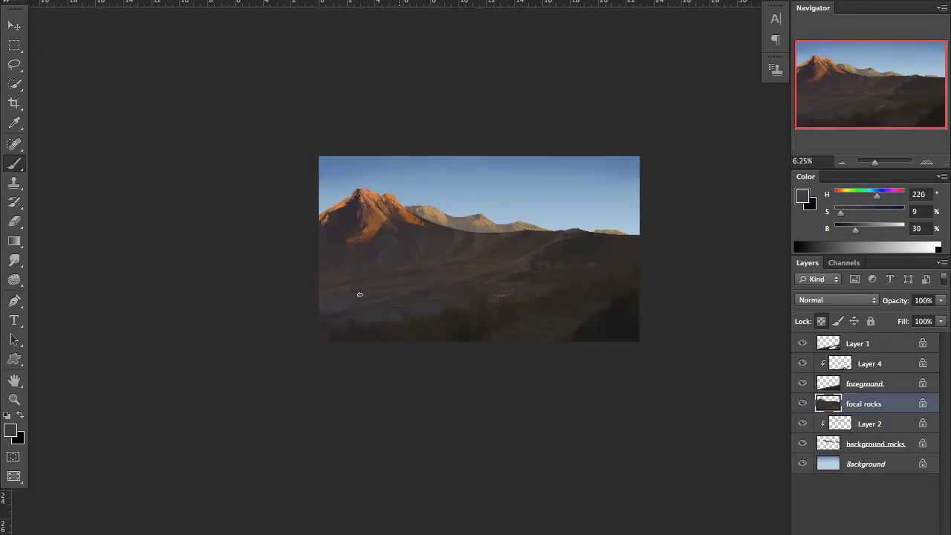
pyautogui.keyDown('alt'); pyautogui.click(379, 269); pyautogui.keyUp('alt')
pyautogui.keyDown('alt'); pyautogui.click(516, 278); pyautogui.keyUp('alt')
# Step: Switch between brush presets and refine the dark hill and its ridge line against the sky with sampled colours
pyautogui.rightClick(520, 253)
pyautogui.doubleClick(547, 251)
pyautogui.keyDown('alt'); pyautogui.click(590, 276); pyautogui.keyUp('alt')
pyautogui.rightClick(545, 230)
pyautogui.doubleClick(530, 234)
pyautogui.keyDown('alt'); pyautogui.click(577, 245); pyautogui.keyUp('alt')
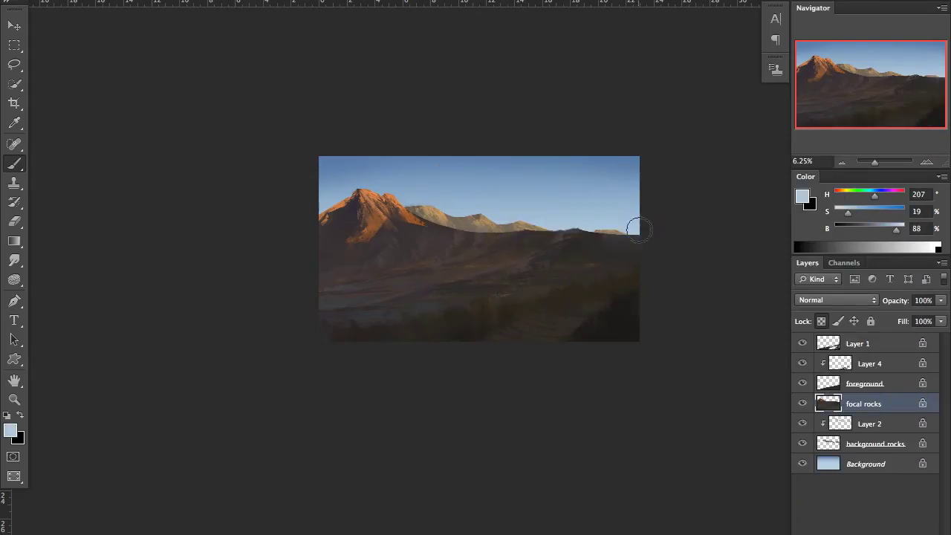
pyautogui.keyDown('alt'); pyautogui.click(618, 223); pyautogui.keyUp('alt')
pyautogui.keyDown('alt'); pyautogui.click(603, 240); pyautogui.keyUp('alt')
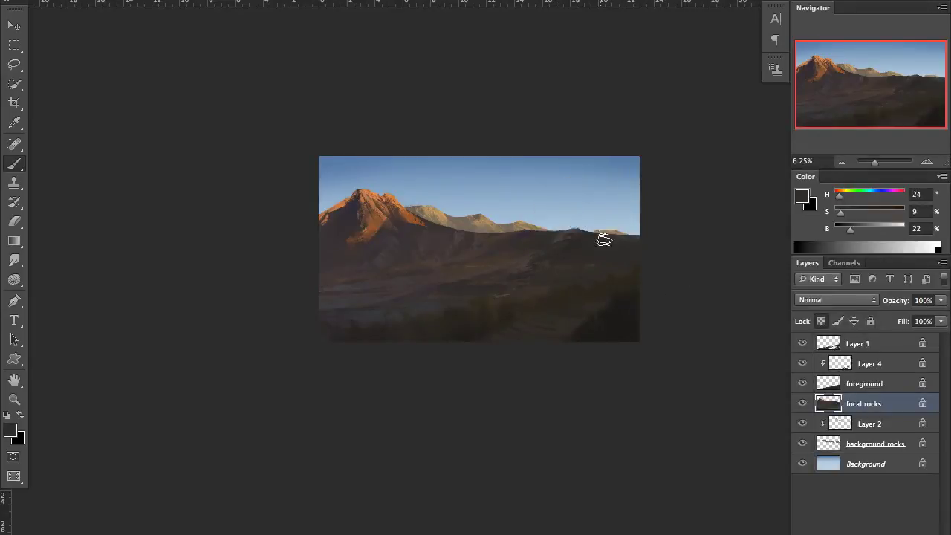
# Step: Refine the dark hill below the ridge with sampled greys and mirror the canvas
pyautogui.keyDown('alt'); pyautogui.click(639, 236); pyautogui.keyUp('alt')
pyautogui.keyDown('alt'); pyautogui.click(616, 264); pyautogui.keyUp('alt')
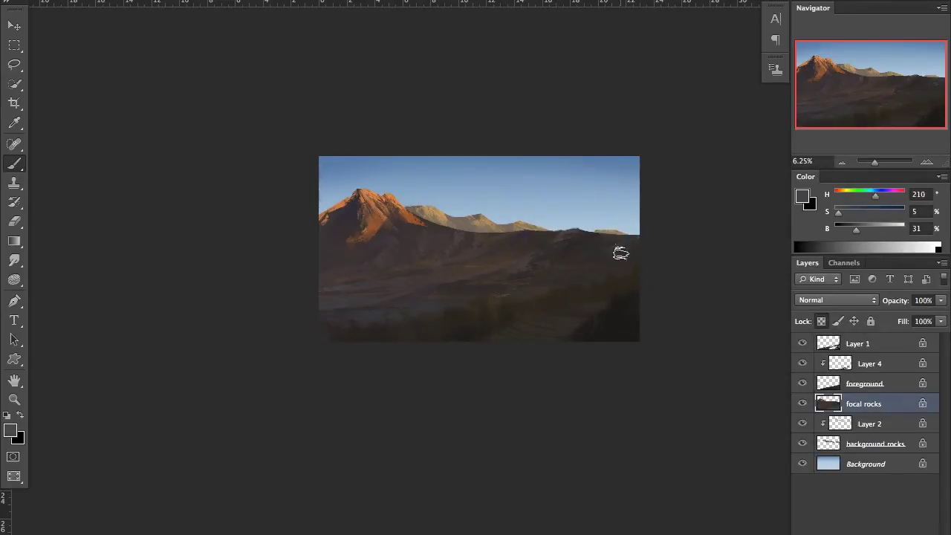
pyautogui.hotkey('ctrl', 'shift', 'h')
# Step: Touch up the background rocks with sampled colour and merge the clipped Layer 2 into them
pyautogui.click(809, 382)
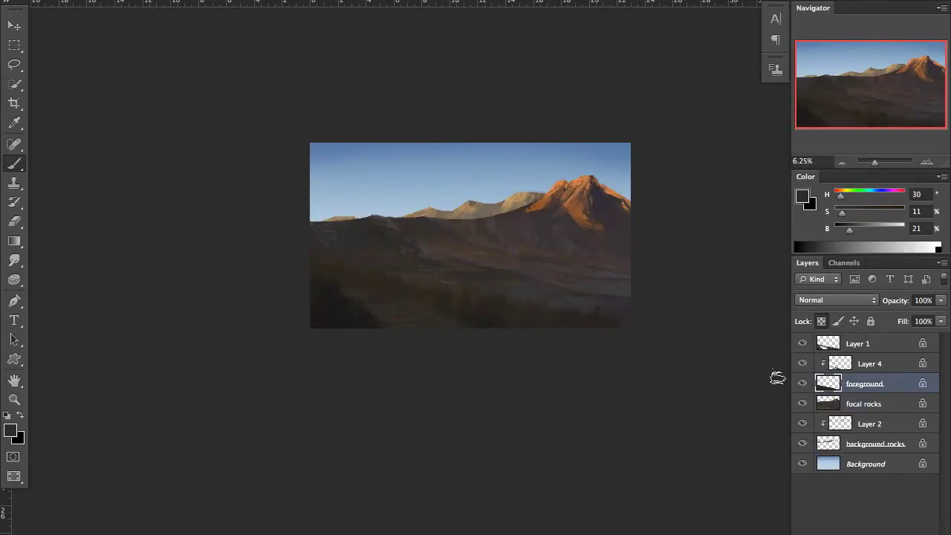
pyautogui.click(809, 422)
pyautogui.click(808, 444)
pyautogui.keyDown('alt'); pyautogui.click(479, 206); pyautogui.keyUp('alt')
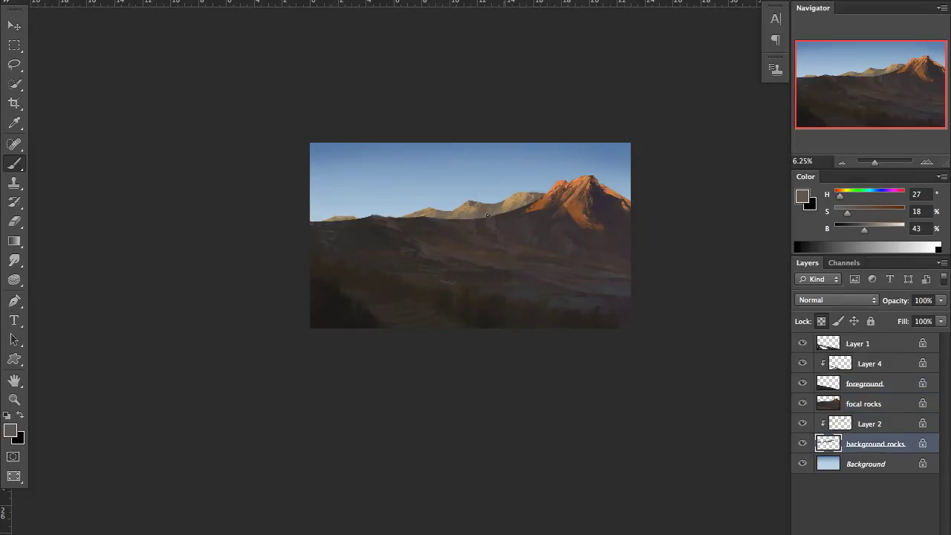
pyautogui.keyDown('alt'); pyautogui.click(536, 150); pyautogui.keyUp('alt')
pyautogui.hotkey('ctrl', 'e')
# Step: Choose a soft round brush and add a new layer above the background rocks
pyautogui.rightClick(656, 305)
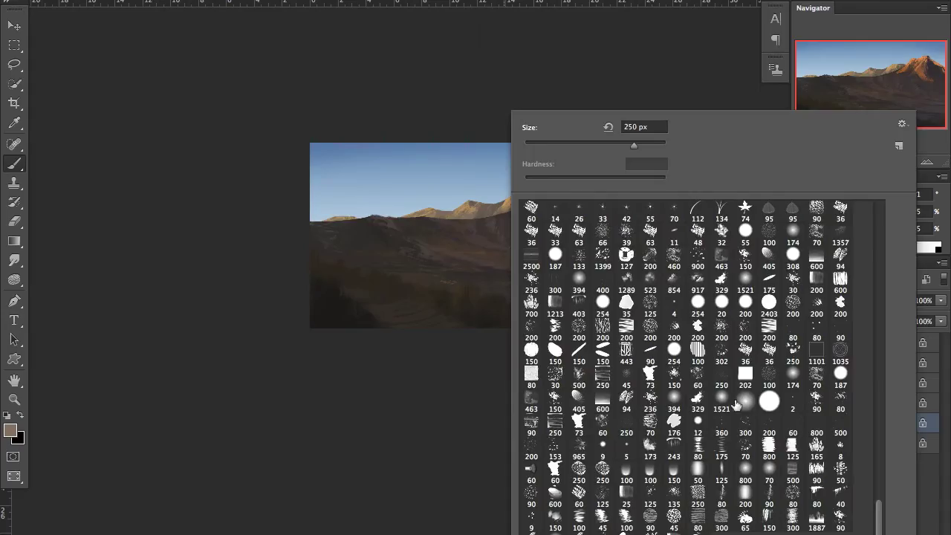
pyautogui.press('Return')
pyautogui.hotkey('ctrl', 'shift', 'n')
pyautogui.press('Return')
# Step: Paint pale-blue haze over the distant mountains and their skyline using sampled sky and rock colours
pyautogui.keyDown('alt'); pyautogui.click(488, 201); pyautogui.keyUp('alt')
pyautogui.keyDown('alt'); pyautogui.click(489, 196); pyautogui.keyUp('alt')
pyautogui.moveTo(490, 198); pyautogui.dragTo(506, 194)
pyautogui.keyDown('alt'); pyautogui.click(473, 204); pyautogui.keyUp('alt')
pyautogui.keyDown('alt'); pyautogui.click(440, 213); pyautogui.keyUp('alt')
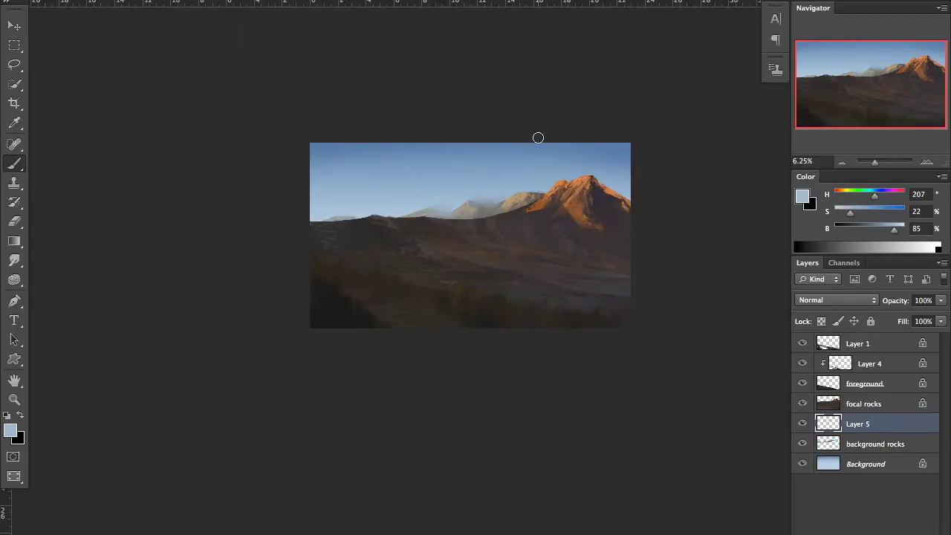
pyautogui.keyDown('alt'); pyautogui.click(536, 191); pyautogui.keyUp('alt')
pyautogui.keyDown('alt'); pyautogui.click(525, 187); pyautogui.keyUp('alt')
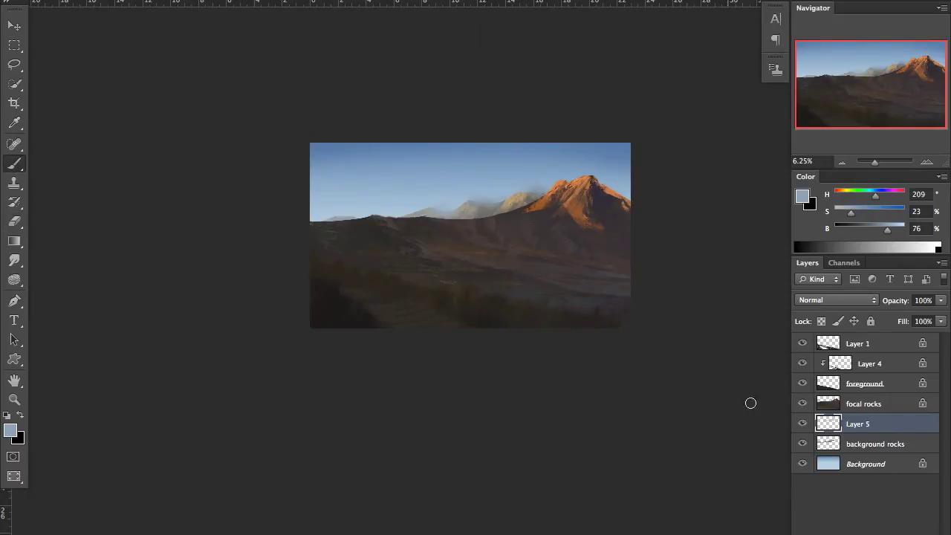
# Step: Hide the haze on Layer 5 and refine the background rocks with a different brush and a sampled orange
pyautogui.click(803, 423)
pyautogui.click(876, 443)
pyautogui.rightClick(713, 445)
pyautogui.press('Escape')
pyautogui.keyDown('alt'); pyautogui.click(565, 200); pyautogui.keyUp('alt')
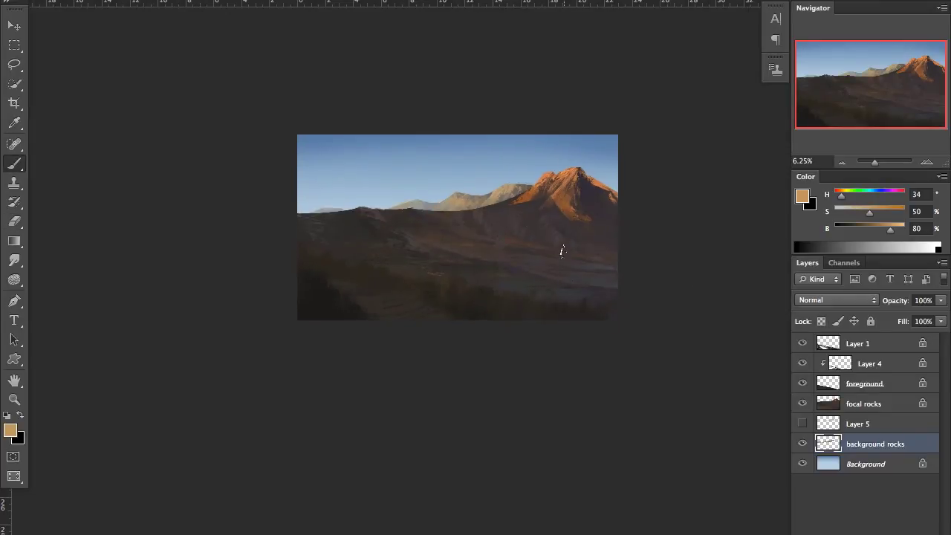
pyautogui.hotkey('ctrl', '+')
# Step: Show Layer 5 again and adjust hue and saturation for a more violet sky and more orange distant mountains
pyautogui.click(803, 424)
pyautogui.hotkey('alt', '[')
pyautogui.moveTo(700, 335); pyautogui.dragTo(702, 370)
pyautogui.hotkey('ctrl', 'u')
pyautogui.press('Tab')
pyautogui.press('Tab')
pyautogui.press('Return')
pyautogui.press('b')
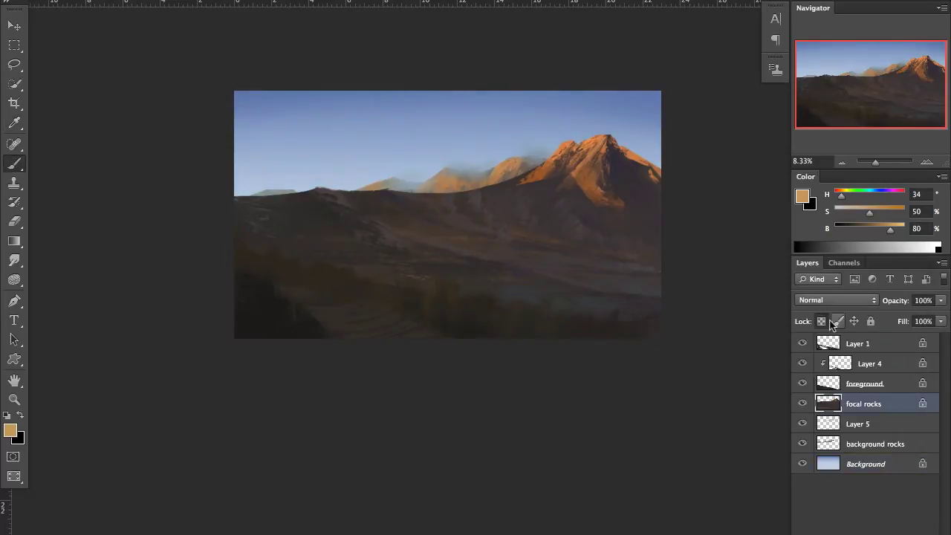
# Step: Mirror the canvas, unlock the focal rocks' transparency and extend the dark ridge line to the picture's edge
pyautogui.hotkey('ctrl', 'shift', 'h')
pyautogui.rightClick(550, 112)
pyautogui.press('Escape')
pyautogui.keyDown('alt'); pyautogui.click(587, 194); pyautogui.keyUp('alt')
pyautogui.moveTo(599, 193); pyautogui.dragTo(660, 186)
pyautogui.press('XF86AudioRaiseVolume')
pyautogui.keyDown('alt'); pyautogui.click(649, 197); pyautogui.keyUp('alt')
pyautogui.keyDown('alt'); pyautogui.click(633, 195); pyautogui.keyUp('alt')
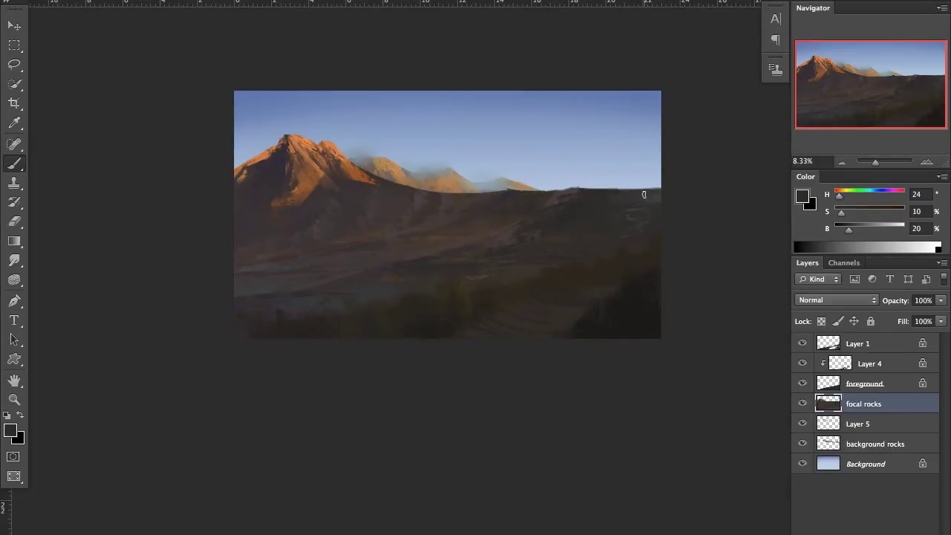
# Step: Lock the focal rocks' transparency again and repaint the hill below the ridge with sampled dark tones
pyautogui.rightClick(595, 190)
pyautogui.press('Escape')
pyautogui.keyDown('alt'); pyautogui.click(595, 199); pyautogui.keyUp('alt')
pyautogui.keyDown('alt'); pyautogui.click(559, 206); pyautogui.keyUp('alt')
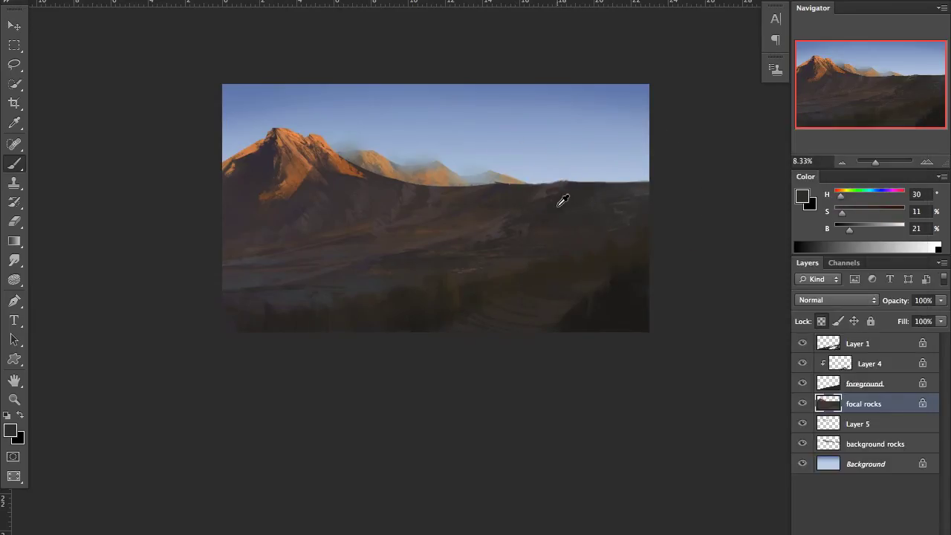
pyautogui.keyDown('alt'); pyautogui.click(498, 237); pyautogui.keyUp('alt')
pyautogui.scroll(-1, 526, 240)
# Step: Mirror the canvas and rework the dark slopes, valley floor and ridge with another brush and sampled colours
pyautogui.hotkey('ctrl', 'shift', 'h')
pyautogui.rightClick(537, 220)
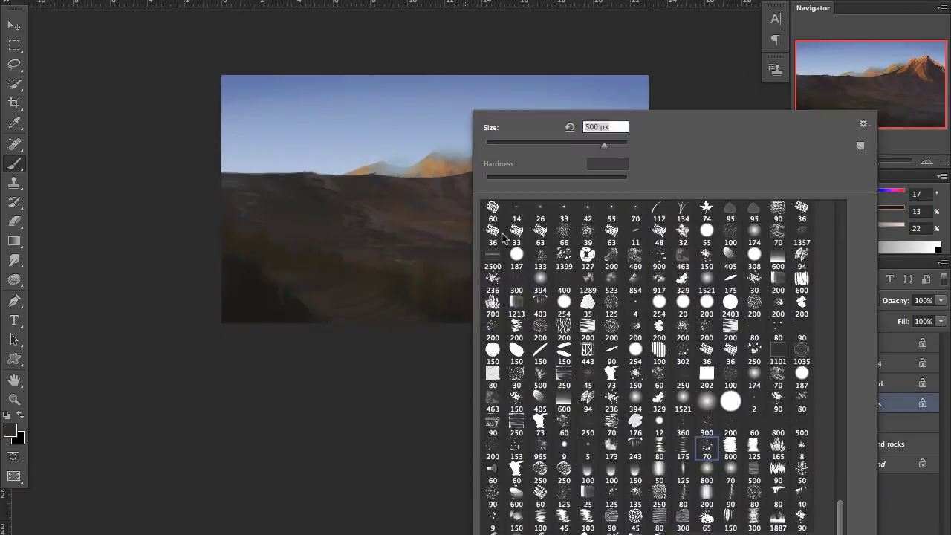
pyautogui.press('Escape')
pyautogui.keyDown('alt'); pyautogui.click(356, 244); pyautogui.keyUp('alt')
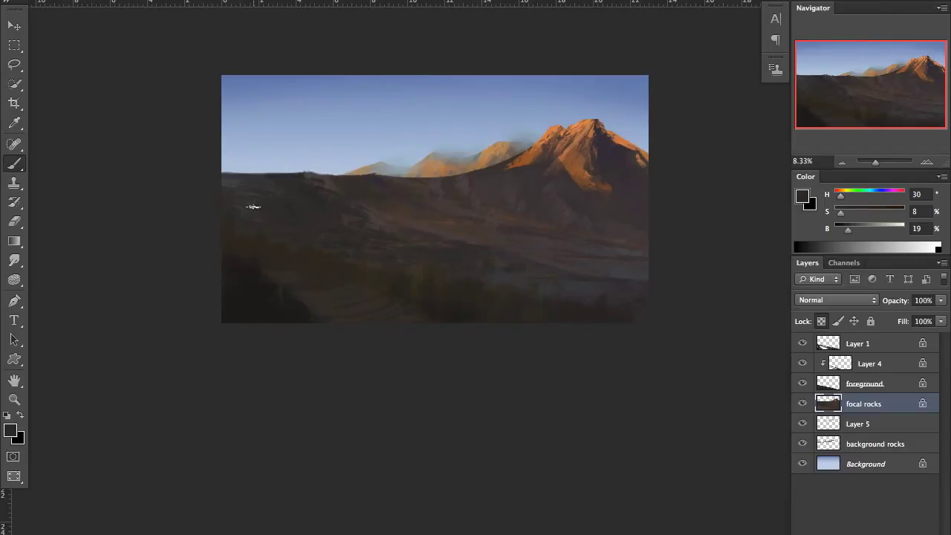
pyautogui.keyDown('alt'); pyautogui.click(636, 302); pyautogui.keyUp('alt')
pyautogui.keyDown('alt'); pyautogui.click(559, 290); pyautogui.keyUp('alt')
pyautogui.press('h')
pyautogui.keyDown('alt'); pyautogui.click(392, 169); pyautogui.keyUp('alt')
pyautogui.press('h')
# Step: Switch the brush and repaint the slope leading up to the peak with sampled orange and shadow tones
pyautogui.rightClick(548, 112)
pyautogui.press('Escape')
pyautogui.keyDown('alt'); pyautogui.click(524, 160); pyautogui.keyUp('alt')
pyautogui.keyDown('alt'); pyautogui.click(494, 167); pyautogui.keyUp('alt')
pyautogui.keyDown('alt'); pyautogui.click(483, 158); pyautogui.keyUp('alt')
pyautogui.keyDown('alt'); pyautogui.click(472, 173); pyautogui.keyUp('alt')
# Step: Refine the lit face of the peak by painting sampled orange highlights and brown shadows between its ridges
pyautogui.keyDown('alt'); pyautogui.click(570, 152); pyautogui.keyUp('alt')
pyautogui.keyDown('alt'); pyautogui.click(569, 176); pyautogui.keyUp('alt')
pyautogui.keyDown('alt'); pyautogui.click(569, 154); pyautogui.keyUp('alt')
pyautogui.keyDown('alt'); pyautogui.click(564, 182); pyautogui.keyUp('alt')
pyautogui.keyDown('alt'); pyautogui.click(570, 189); pyautogui.keyUp('alt')
pyautogui.keyDown('alt'); pyautogui.click(554, 149); pyautogui.keyUp('alt')
pyautogui.keyDown('alt'); pyautogui.click(540, 163); pyautogui.keyUp('alt')
pyautogui.keyDown('alt'); pyautogui.click(575, 153); pyautogui.keyUp('alt')
# Step: Change the brush and sharpen the edge between light and purple shadow just below the peak's summit
pyautogui.rightClick(575, 153)
pyautogui.press('Escape')
pyautogui.keyDown('alt'); pyautogui.click(589, 165); pyautogui.keyUp('alt')
pyautogui.keyDown('alt'); pyautogui.click(587, 148); pyautogui.keyUp('alt')
pyautogui.keyDown('alt'); pyautogui.click(592, 117); pyautogui.keyUp('alt')
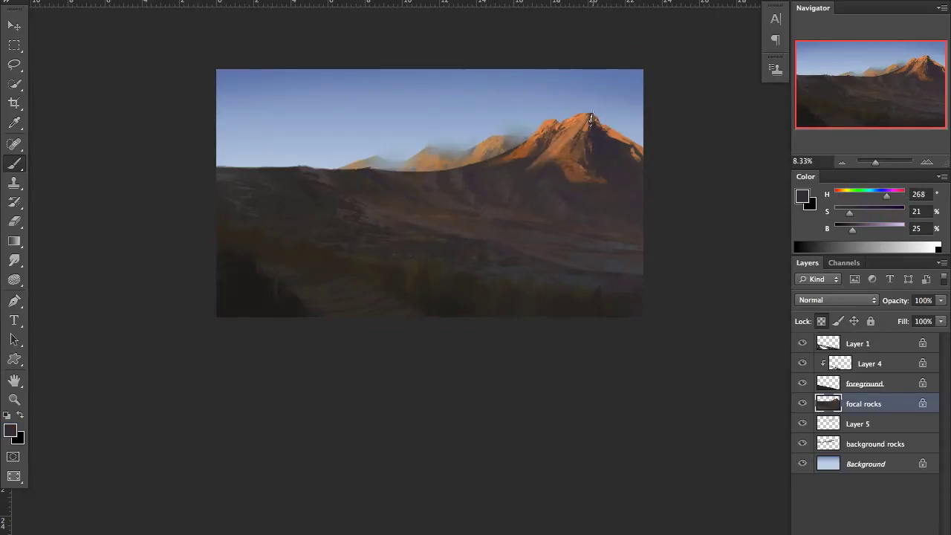
pyautogui.keyDown('alt'); pyautogui.click(590, 131); pyautogui.keyUp('alt')
pyautogui.keyDown('alt'); pyautogui.click(594, 110); pyautogui.keyUp('alt')
# Step: Add orange highlights along the twin summits and deepen the peak's shadow side with a darker purple
pyautogui.keyDown('alt'); pyautogui.click(549, 129); pyautogui.keyUp('alt')
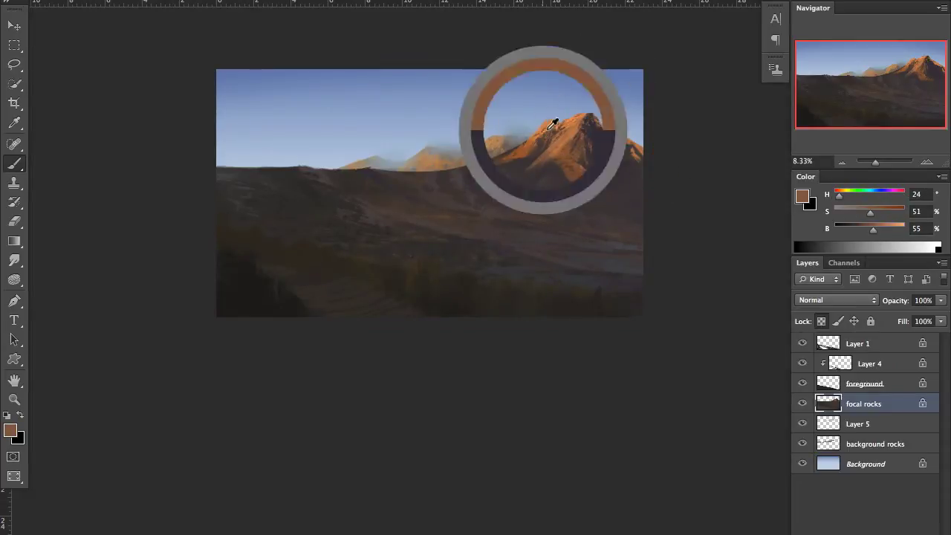
pyautogui.keyDown('alt'); pyautogui.click(523, 156); pyautogui.keyUp('alt')
pyautogui.keyDown('alt'); pyautogui.click(550, 134); pyautogui.keyUp('alt')
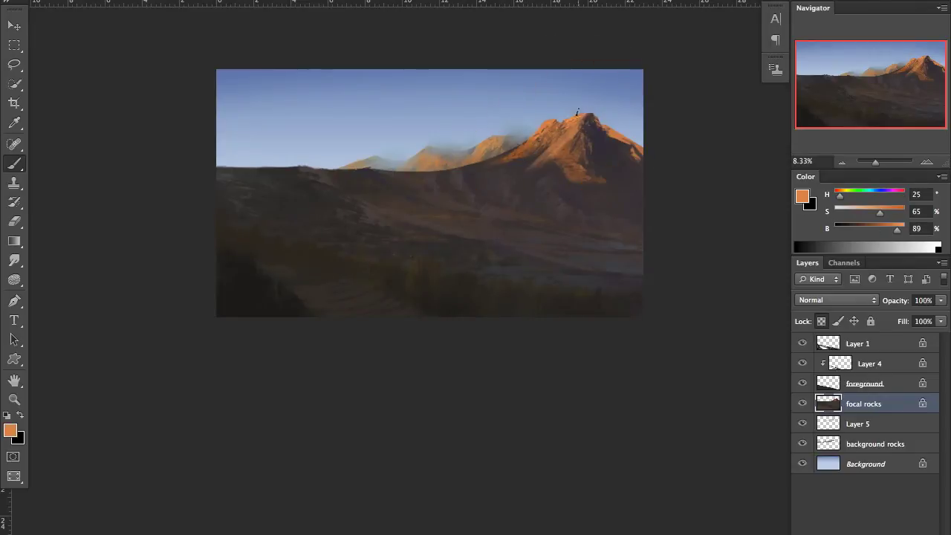
pyautogui.keyDown('alt'); pyautogui.click(590, 118); pyautogui.keyUp('alt')
pyautogui.click(849, 231)
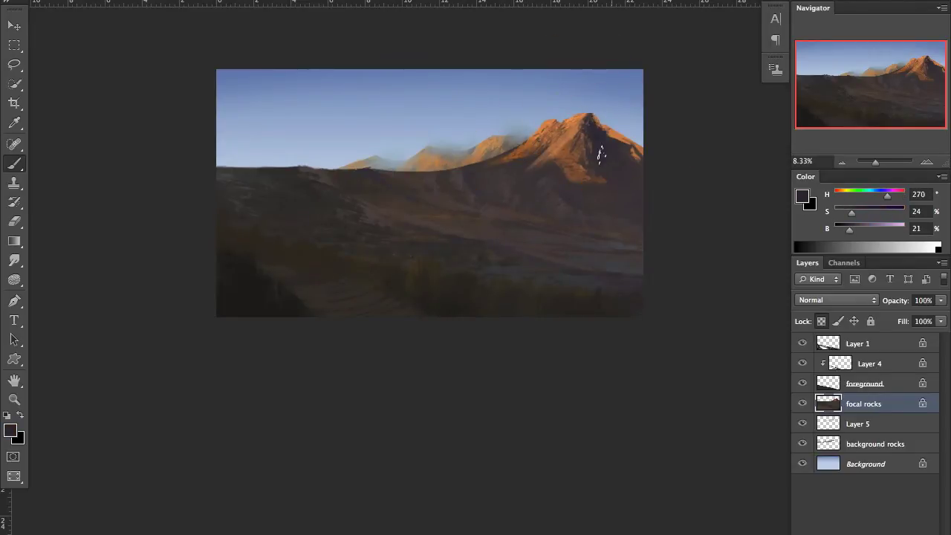
pyautogui.keyDown('alt'); pyautogui.click(590, 127); pyautogui.keyUp('alt')
pyautogui.keyDown('alt'); pyautogui.click(546, 191); pyautogui.keyUp('alt')
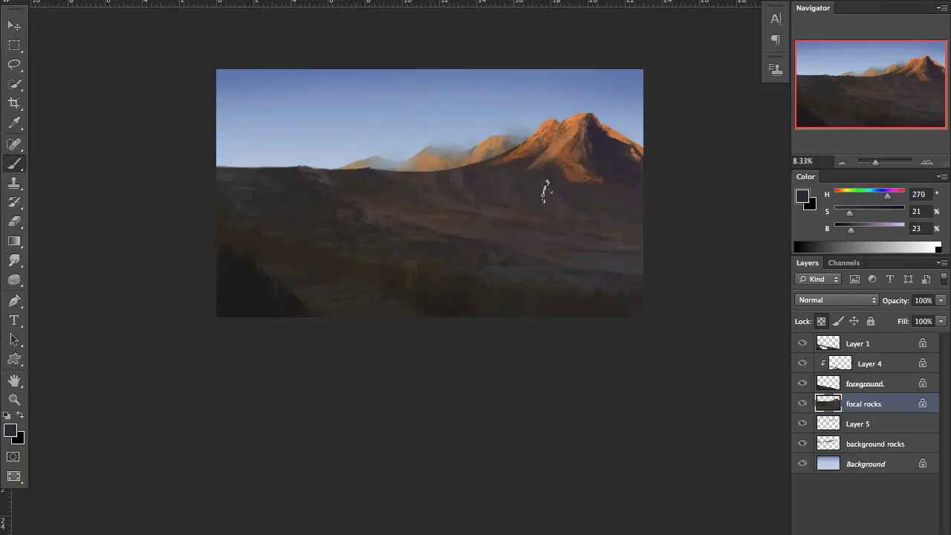
# Step: Try other brush presets and paint muted purple shadows across the slopes at the foot of the peak
pyautogui.keyDown('alt'); pyautogui.click(616, 198); pyautogui.keyUp('alt')
pyautogui.rightClick(619, 206)
pyautogui.doubleClick(567, 440)
pyautogui.rightClick(582, 209)
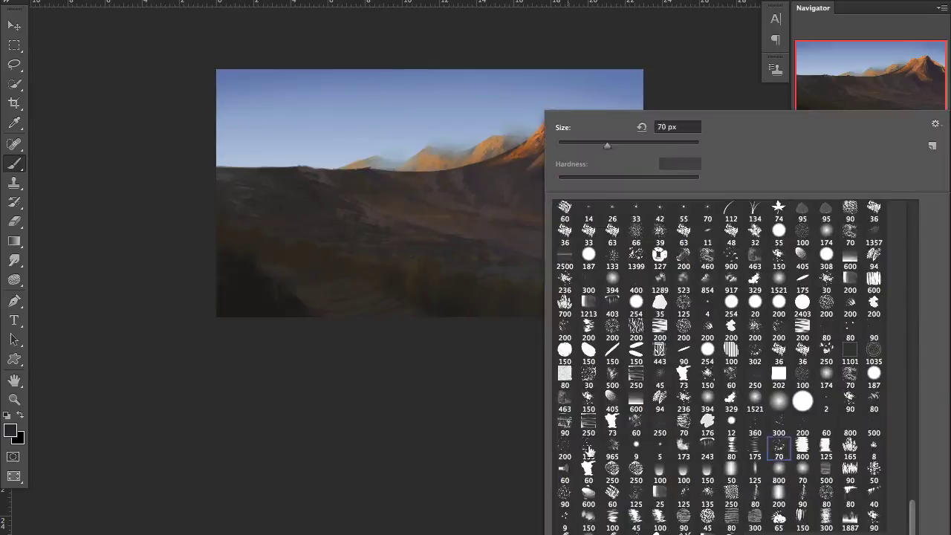
pyautogui.press('Escape')
pyautogui.keyDown('alt'); pyautogui.click(587, 209); pyautogui.keyUp('alt')
pyautogui.keyDown('alt'); pyautogui.click(524, 183); pyautogui.keyUp('alt')
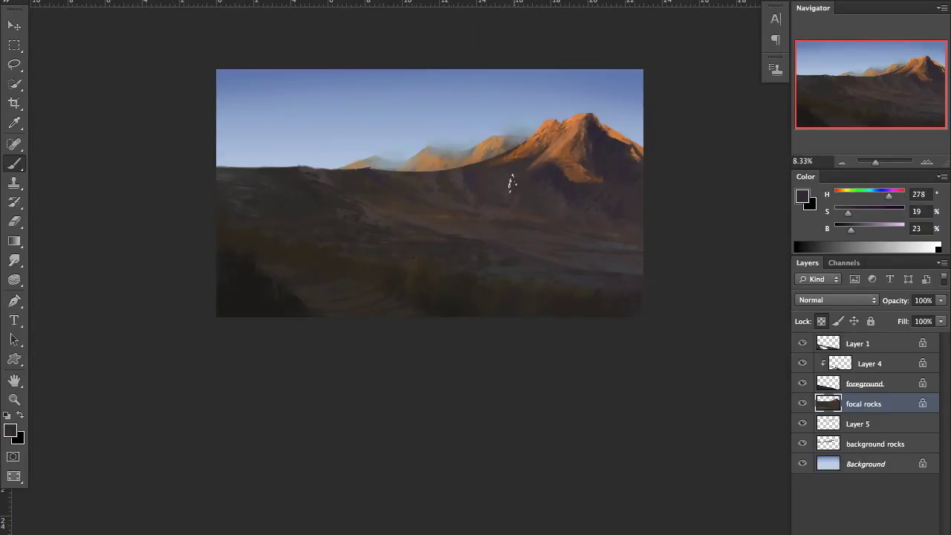
# Step: Mirror the canvas, lasso an area on the peak's flank, paint shading inside it and deselect
pyautogui.keyDown('alt'); pyautogui.click(591, 137); pyautogui.keyUp('alt')
pyautogui.keyDown('alt'); pyautogui.click(584, 153); pyautogui.keyUp('alt')
pyautogui.press('l')
pyautogui.hotkey('ctrl', 'shift', 'h')
pyautogui.moveTo(314, 176)
pyautogui.mouseDown()
pyautogui.moveTo(233, 206)
pyautogui.moveTo(330, 133)
pyautogui.mouseUp()
pyautogui.press('b')
pyautogui.keyDown('alt'); pyautogui.click(285, 164); pyautogui.keyUp('alt')
pyautogui.hotkey('ctrl', 'd')
# Step: Repaint the peak's shadowed flank and base with sampled dark purples
pyautogui.keyDown('alt'); pyautogui.click(222, 202); pyautogui.keyUp('alt')
pyautogui.keyDown('alt'); pyautogui.click(232, 162); pyautogui.keyUp('alt')
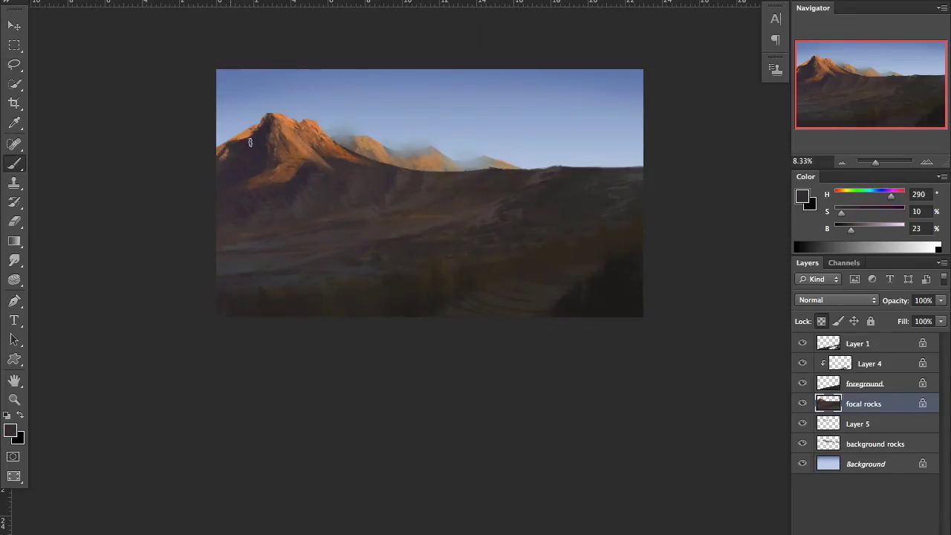
pyautogui.keyDown('alt'); pyautogui.click(251, 141); pyautogui.keyUp('alt')
pyautogui.keyDown('alt'); pyautogui.click(269, 175); pyautogui.keyUp('alt')
# Step: Pick another brush, mirror the canvas back and refine the dark hill and lower slopes with sampled colours
pyautogui.rightClick(485, 267)
pyautogui.click(446, 376)
pyautogui.hotkey('ctrl', 'shift', 'h')
pyautogui.keyDown('alt'); pyautogui.click(315, 209); pyautogui.keyUp('alt')
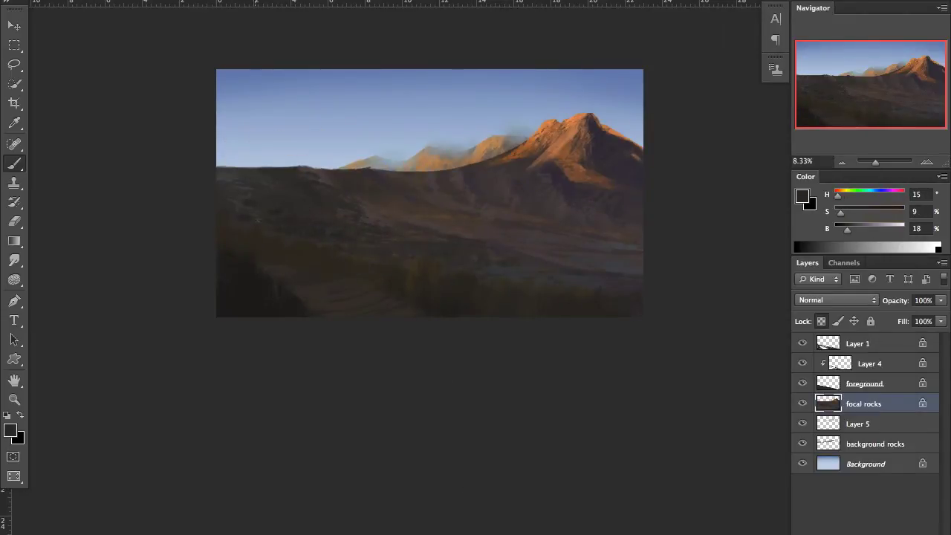
pyautogui.keyDown('alt'); pyautogui.click(583, 244); pyautogui.keyUp('alt')
pyautogui.keyDown('alt'); pyautogui.click(557, 193); pyautogui.keyUp('alt')
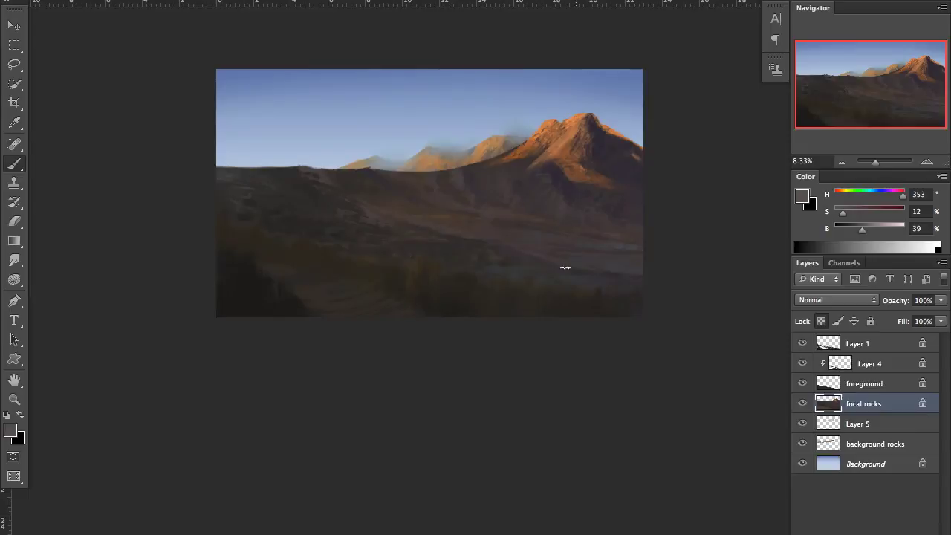
# Step: Paint a pale river-like strip across the valley floor below the peak and trim it with sampled dark tones
pyautogui.click(860, 235)
pyautogui.moveTo(521, 275); pyautogui.dragTo(646, 273)
pyautogui.moveTo(513, 279); pyautogui.dragTo(647, 278)
pyautogui.keyDown('alt'); pyautogui.click(619, 275); pyautogui.keyUp('alt')
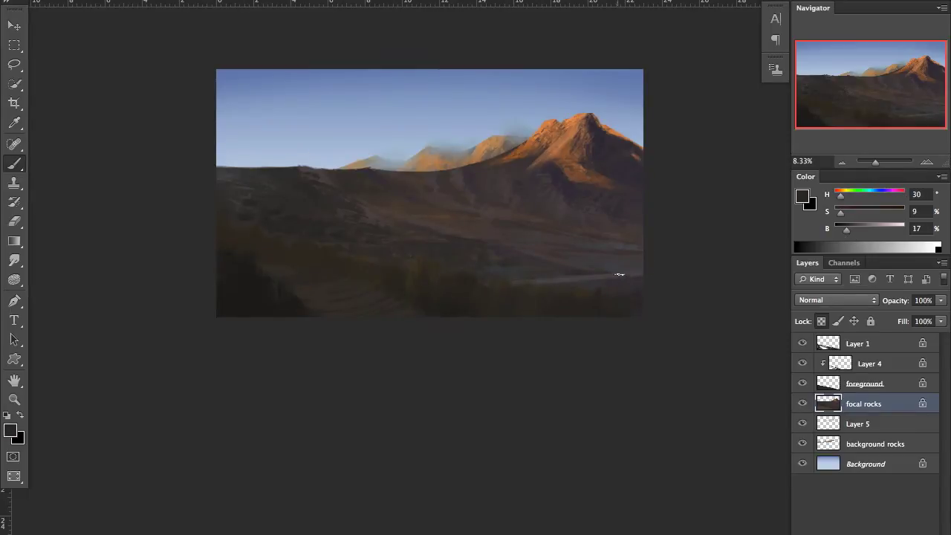
pyautogui.press('h')
pyautogui.keyDown('alt'); pyautogui.click(542, 259); pyautogui.keyUp('alt')
pyautogui.press('h')
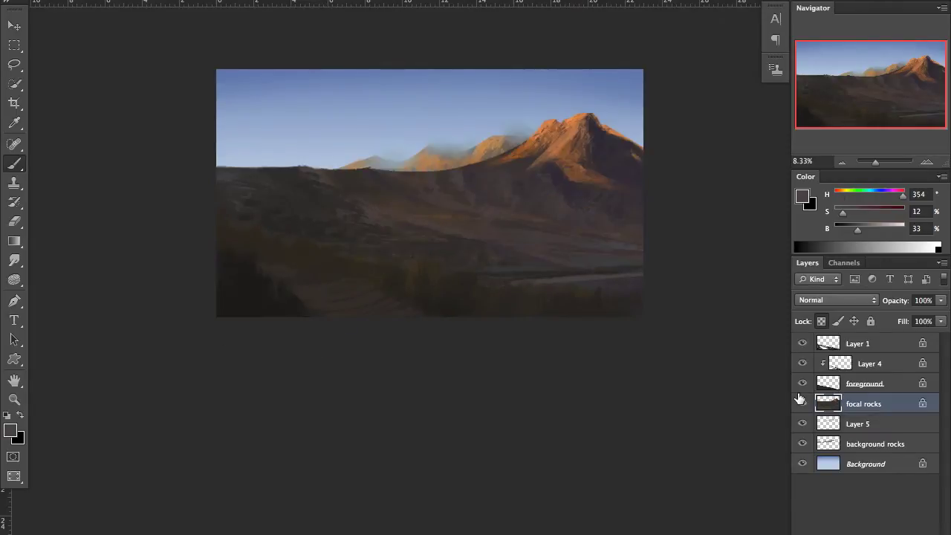
# Step: Add a new layer above the focal rocks and brush soft pale-blue haze over the ridge's outer end
pyautogui.hotkey('ctrl', 'shift', 'alt', 'n')
pyautogui.rightClick(476, 112)
pyautogui.press('Escape')
pyautogui.keyDown('alt'); pyautogui.click(230, 144); pyautogui.keyUp('alt')
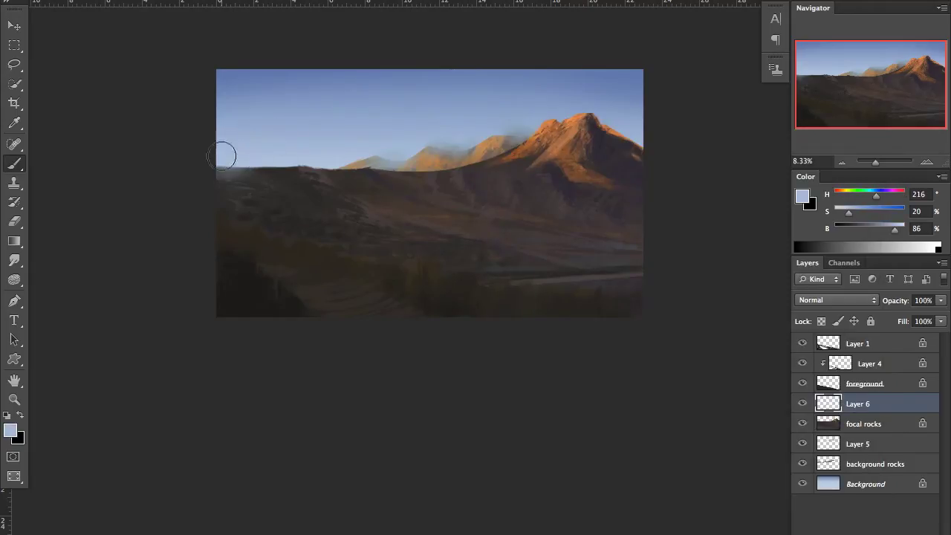
pyautogui.rightClick(331, 111)
pyautogui.press('Escape')
# Step: Extend the haze along the ridge and slopes, erasing the excess over the middle of the hillside
pyautogui.keyDown('alt'); pyautogui.click(220, 155); pyautogui.keyUp('alt')
pyautogui.keyDown('alt'); pyautogui.click(361, 173); pyautogui.keyUp('alt')
pyautogui.press('e')
pyautogui.moveTo(625, 201); pyautogui.dragTo(454, 220)
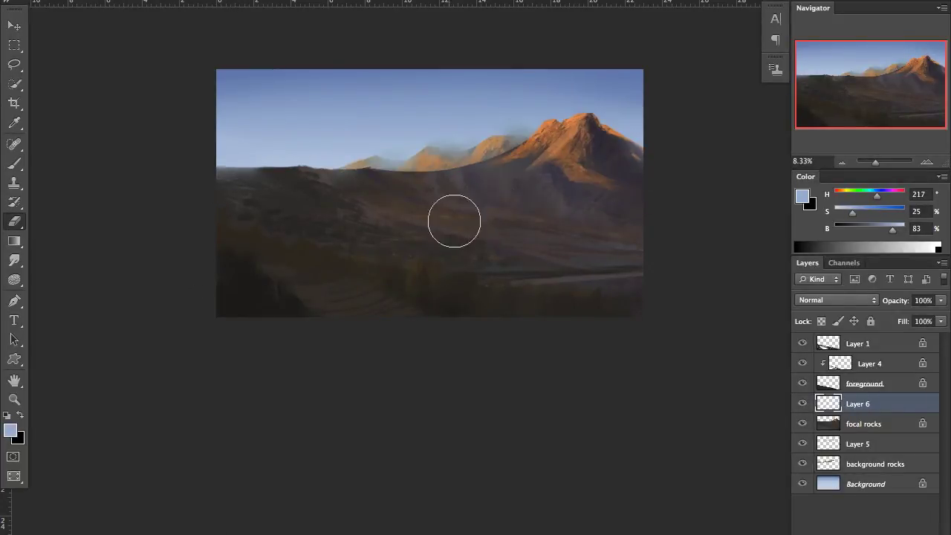
# Step: Choose a textured brush and add a new layer directly above the Background layer for clouds
pyautogui.hotkey('alt', '[')
pyautogui.hotkey('alt', '[')
pyautogui.hotkey('alt', '[')
pyautogui.press('b')
pyautogui.rightClick(473, 112)
pyautogui.doubleClick(680, 386)
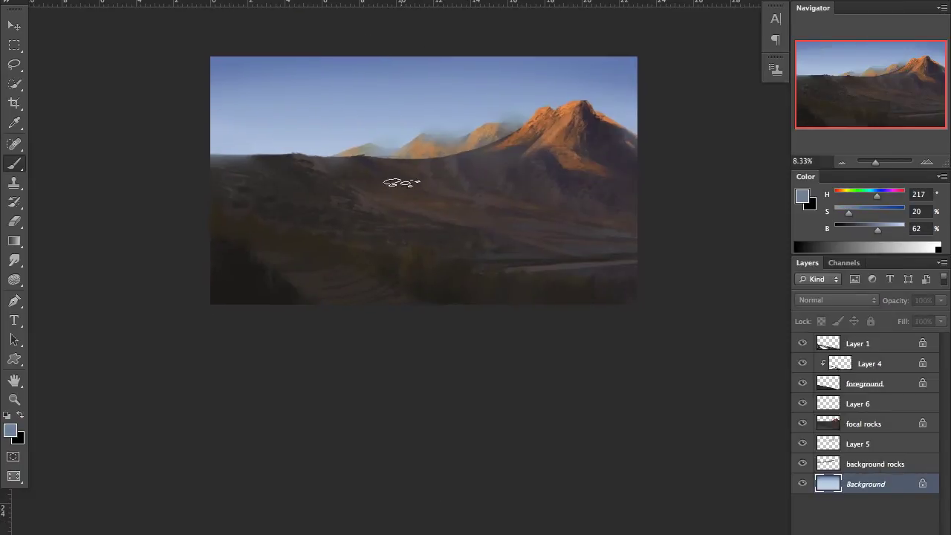
pyautogui.hotkey('ctrl', 'shift', 'alt', 'n')
# Step: Paint a pale rising cloud in the sky above the distant mountains with sampled light blues
pyautogui.keyDown('alt'); pyautogui.click(419, 100); pyautogui.keyUp('alt')
pyautogui.moveTo(409, 104)
pyautogui.mouseDown()
pyautogui.moveTo(494, 94)
pyautogui.moveTo(426, 90)
pyautogui.moveTo(461, 69)
pyautogui.moveTo(370, 111)
pyautogui.mouseUp()
pyautogui.keyDown('alt'); pyautogui.click(399, 113); pyautogui.keyUp('alt')
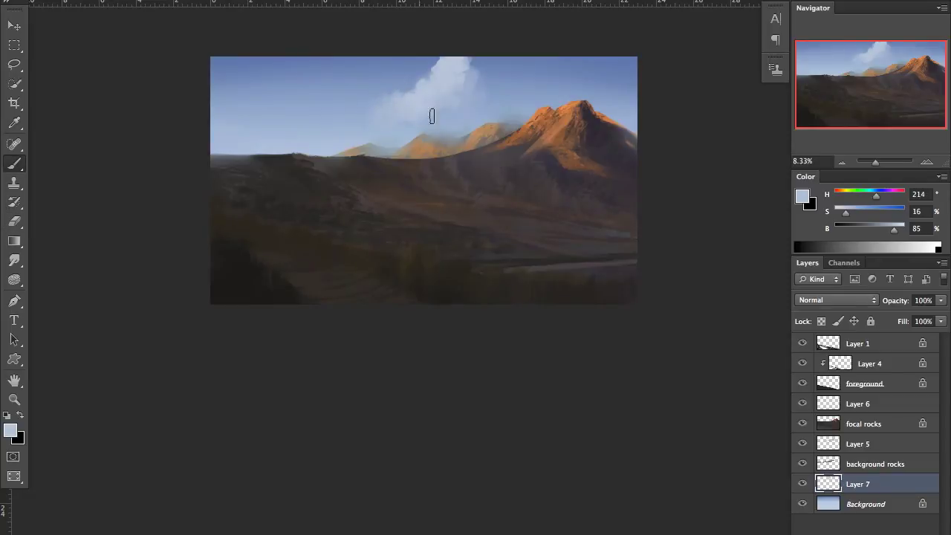
pyautogui.keyDown('alt'); pyautogui.click(450, 101); pyautogui.keyUp('alt')
# Step: Widen the cloud toward the peak and soften its outline with sampled sky colours
pyautogui.moveTo(476, 78); pyautogui.dragTo(530, 95)
pyautogui.keyDown('alt'); pyautogui.click(365, 106); pyautogui.keyUp('alt')
pyautogui.press('e')
pyautogui.press('b')
pyautogui.moveTo(482, 60)
pyautogui.mouseDown()
pyautogui.moveTo(531, 84)
pyautogui.moveTo(464, 62)
pyautogui.moveTo(521, 105)
pyautogui.moveTo(508, 97)
pyautogui.moveTo(550, 87)
pyautogui.mouseUp()
pyautogui.keyDown('alt'); pyautogui.click(441, 60); pyautogui.keyUp('alt')
# Step: Fill out the cloud bank behind the peak and brighten its upper edge with sampled pale blue
pyautogui.moveTo(457, 91)
pyautogui.mouseDown()
pyautogui.moveTo(488, 80)
pyautogui.moveTo(483, 67)
pyautogui.moveTo(487, 92)
pyautogui.moveTo(504, 106)
pyautogui.moveTo(537, 61)
pyautogui.moveTo(554, 61)
pyautogui.moveTo(559, 89)
pyautogui.moveTo(579, 70)
pyautogui.moveTo(597, 85)
pyautogui.mouseUp()
pyautogui.keyDown('alt'); pyautogui.click(503, 71); pyautogui.keyUp('alt')
pyautogui.keyDown('alt'); pyautogui.click(439, 78); pyautogui.keyUp('alt')
pyautogui.keyDown('alt'); pyautogui.click(454, 69); pyautogui.keyUp('alt')
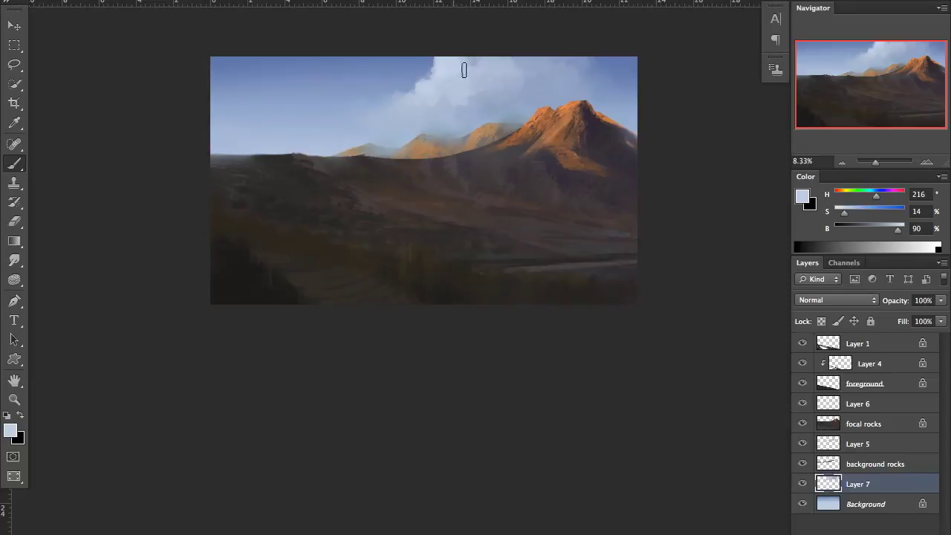
# Step: Paint a second cloud bank over the low ridge and shape its edge with sampled sky blue
pyautogui.moveTo(347, 148)
pyautogui.mouseDown()
pyautogui.moveTo(272, 91)
pyautogui.moveTo(223, 85)
pyautogui.mouseUp()
pyautogui.keyDown('alt'); pyautogui.click(557, 57); pyautogui.keyUp('alt')
pyautogui.keyDown('alt'); pyautogui.click(235, 91); pyautogui.keyUp('alt')
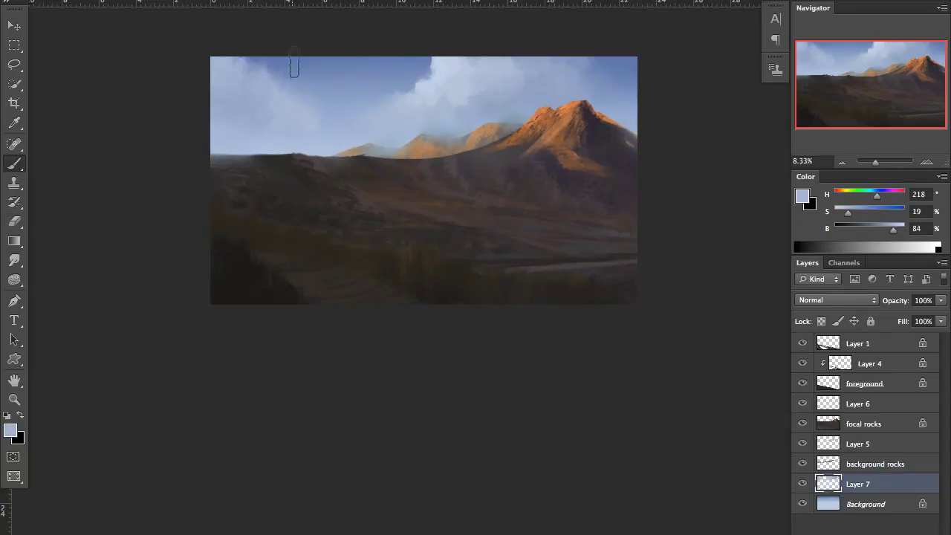
pyautogui.keyDown('alt'); pyautogui.click(320, 96); pyautogui.keyUp('alt')
pyautogui.keyDown('alt'); pyautogui.click(221, 93); pyautogui.keyUp('alt')
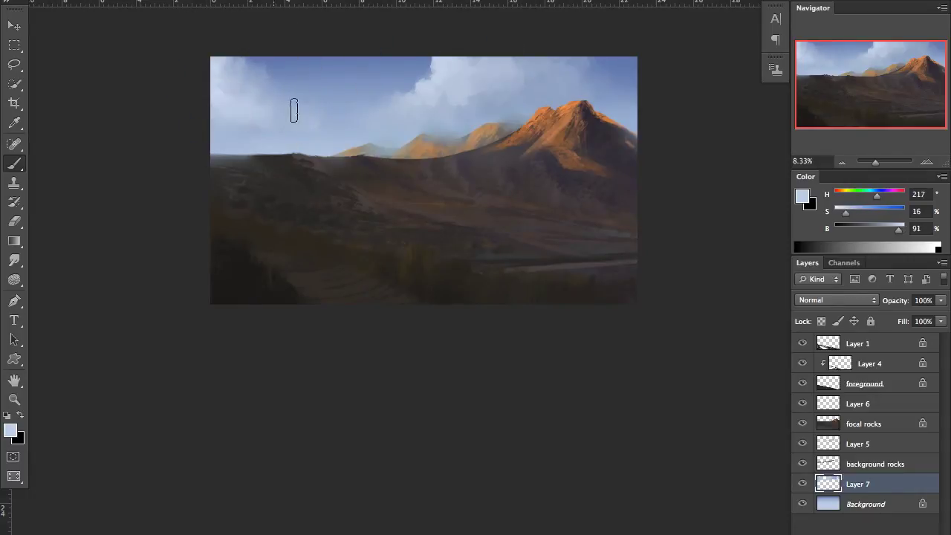
pyautogui.keyDown('alt'); pyautogui.click(275, 70); pyautogui.keyUp('alt')
# Step: Switch to a speckled brush and add vertical texture and lighter tones to the second cloud bank
pyautogui.rightClick(343, 103)
pyautogui.click(315, 429)
pyautogui.moveTo(249, 122); pyautogui.dragTo(250, 74)
pyautogui.keyDown('alt'); pyautogui.click(422, 89); pyautogui.keyUp('alt')
pyautogui.keyDown('alt'); pyautogui.click(226, 159); pyautogui.keyUp('alt')
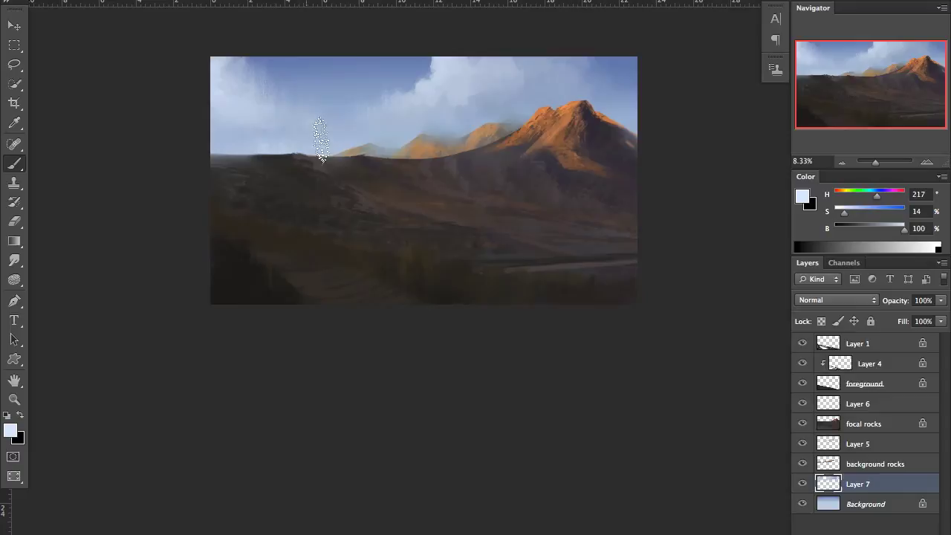
# Step: Sample pale cloud tones, switch brushes and paint a brighter edge on the cloud beside the peak
pyautogui.keyDown('alt'); pyautogui.click(629, 72); pyautogui.keyUp('alt')
pyautogui.keyDown('alt'); pyautogui.click(443, 75); pyautogui.keyUp('alt')
pyautogui.rightClick(524, 109)
pyautogui.click(436, 63)
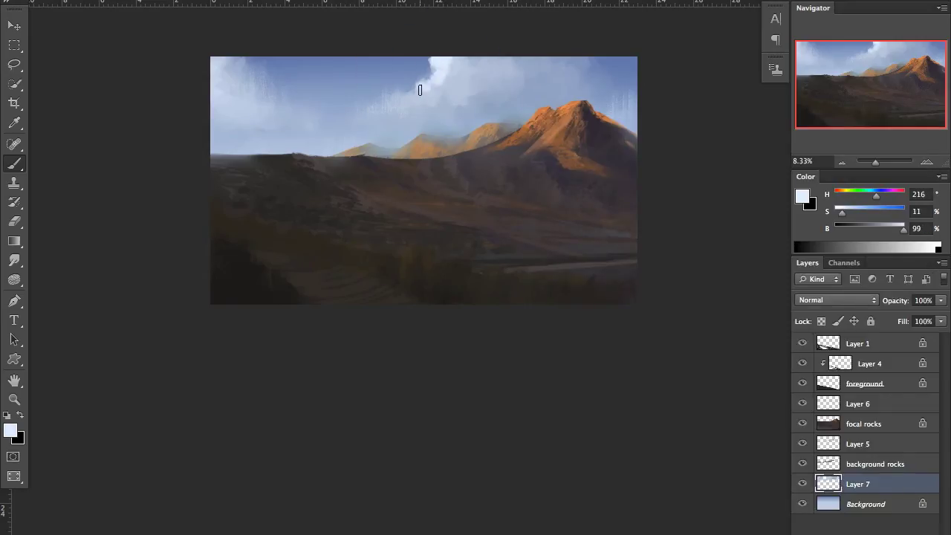
pyautogui.keyDown('alt'); pyautogui.click(455, 67); pyautogui.keyUp('alt')
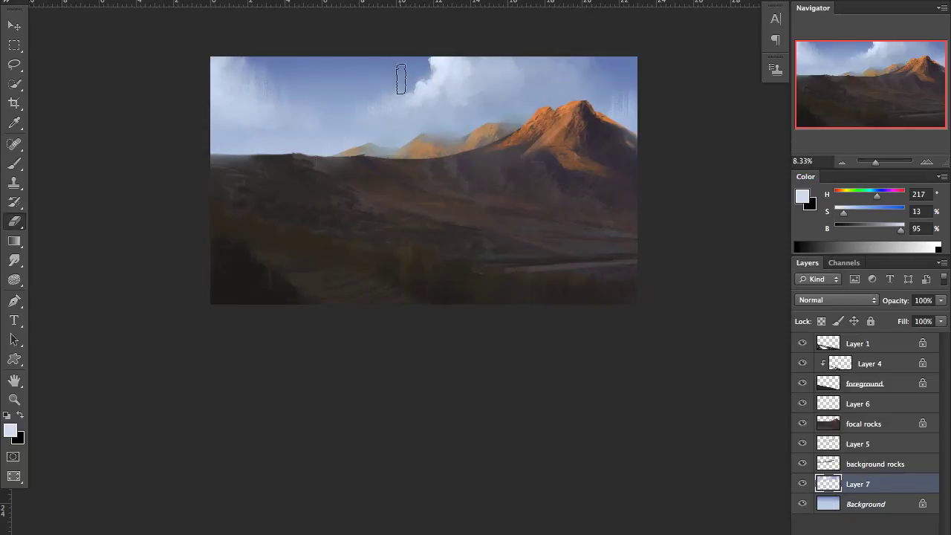
# Step: Brighten the cloud's leading edge with a lighter tone and trim its outline with the Eraser
pyautogui.press('e')
pyautogui.press('b')
pyautogui.moveTo(901, 230); pyautogui.dragTo(912, 234)
pyautogui.press('e')
pyautogui.moveTo(432, 61)
pyautogui.mouseDown()
pyautogui.moveTo(430, 76)
pyautogui.moveTo(453, 66)
pyautogui.mouseUp()
# Step: Build up near-white billows along the cloud's edge using sampled cloud and sky tones
pyautogui.press('b')
pyautogui.keyDown('alt'); pyautogui.click(424, 69); pyautogui.keyUp('alt')
pyautogui.keyDown('alt'); pyautogui.click(439, 77); pyautogui.keyUp('alt')
pyautogui.rightClick(436, 79)
pyautogui.press('Escape')
pyautogui.keyDown('alt'); pyautogui.click(454, 68); pyautogui.keyUp('alt')
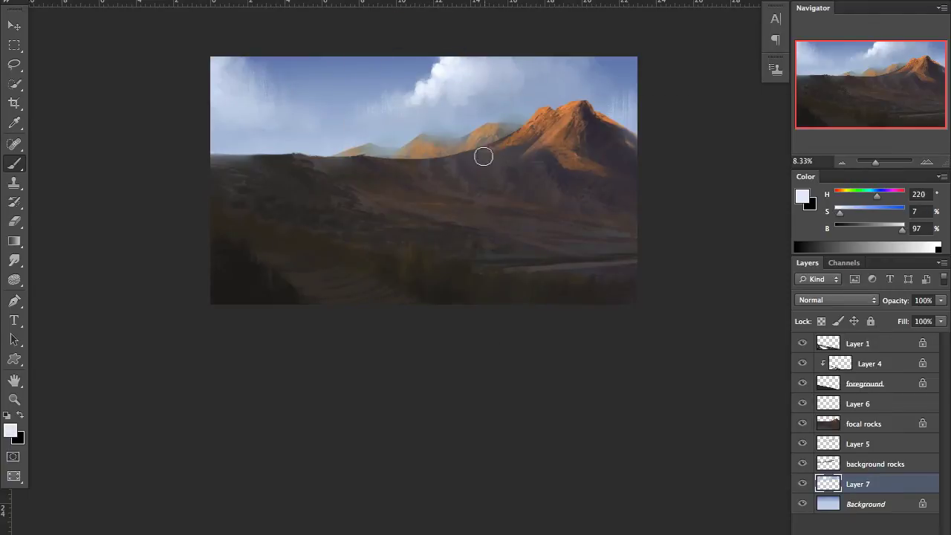
# Step: Check the brush's texture settings and touch up the sky between the two cloud banks with sampled blues
pyautogui.scroll(-1, 707, 300)
pyautogui.rightClick(450, 221)
pyautogui.press('F5')
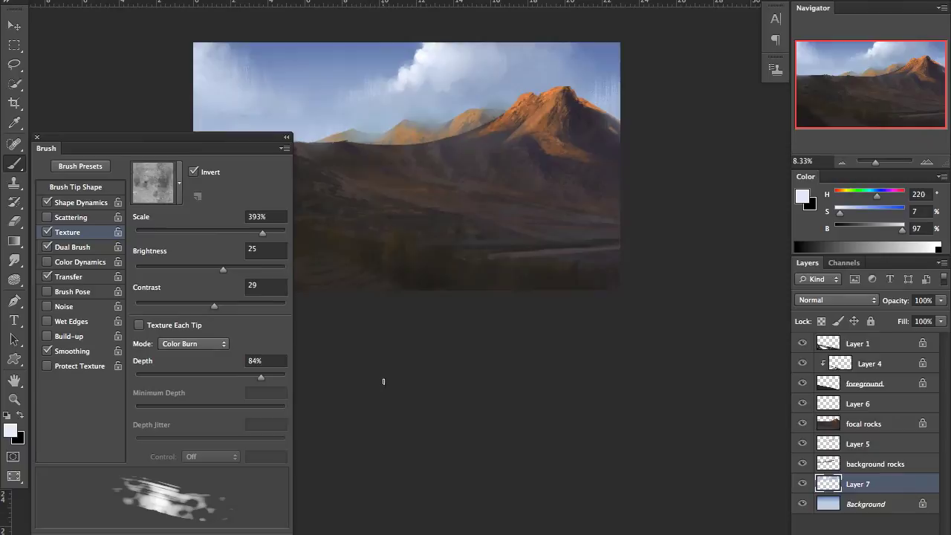
pyautogui.keyDown('alt'); pyautogui.click(318, 85); pyautogui.keyUp('alt')
pyautogui.keyDown('alt'); pyautogui.click(367, 44); pyautogui.keyUp('alt')
pyautogui.keyDown('alt'); pyautogui.click(324, 85); pyautogui.keyUp('alt')
pyautogui.keyDown('alt'); pyautogui.click(327, 88); pyautogui.keyUp('alt')
pyautogui.press('F5')
# Step: Merge the cloud layer into Background, Layer 5 into background rocks, and Layer 4 into foreground
pyautogui.click(802, 484)
pyautogui.click(802, 484)
pyautogui.hotkey('ctrl', 'e')
pyautogui.click(808, 446)
pyautogui.hotkey('ctrl', 'e')
pyautogui.click(808, 405)
pyautogui.click(802, 383)
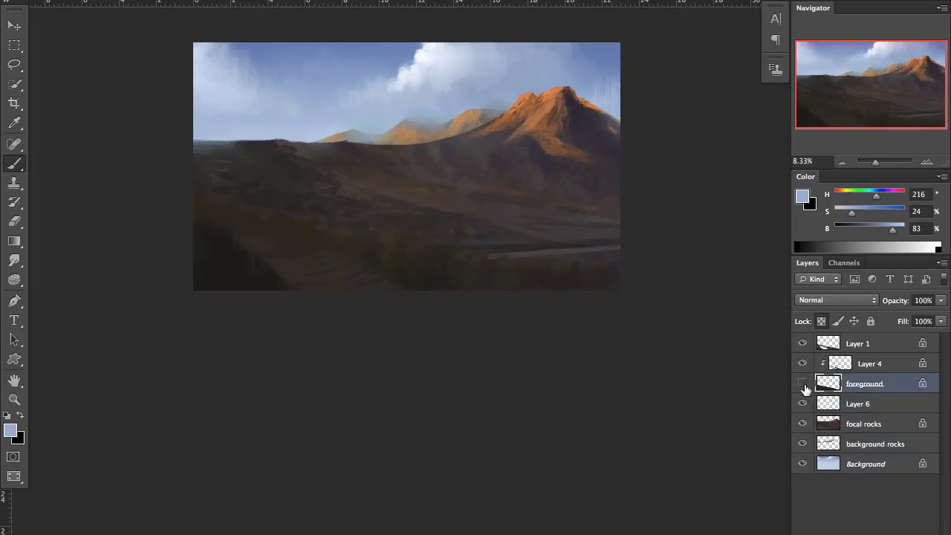
pyautogui.hotkey('ctrl', 'e')
# Step: Flip the canvas horizontally, switch brushes and rework the foreground ground around the path with sampled dark browns
pyautogui.hotkey('ctrl', 'shift', 'h')
pyautogui.rightClick(486, 148)
pyautogui.doubleClick(721, 399)
pyautogui.keyDown('alt'); pyautogui.click(414, 266); pyautogui.keyUp('alt')
pyautogui.keyDown('alt'); pyautogui.click(421, 269); pyautogui.keyUp('alt')
pyautogui.keyDown('alt'); pyautogui.click(452, 263); pyautogui.keyUp('alt')
pyautogui.keyDown('alt'); pyautogui.click(436, 275); pyautogui.keyUp('alt')
pyautogui.keyDown('alt'); pyautogui.click(436, 281); pyautogui.keyUp('alt')
pyautogui.keyDown('alt'); pyautogui.click(462, 268); pyautogui.keyUp('alt')
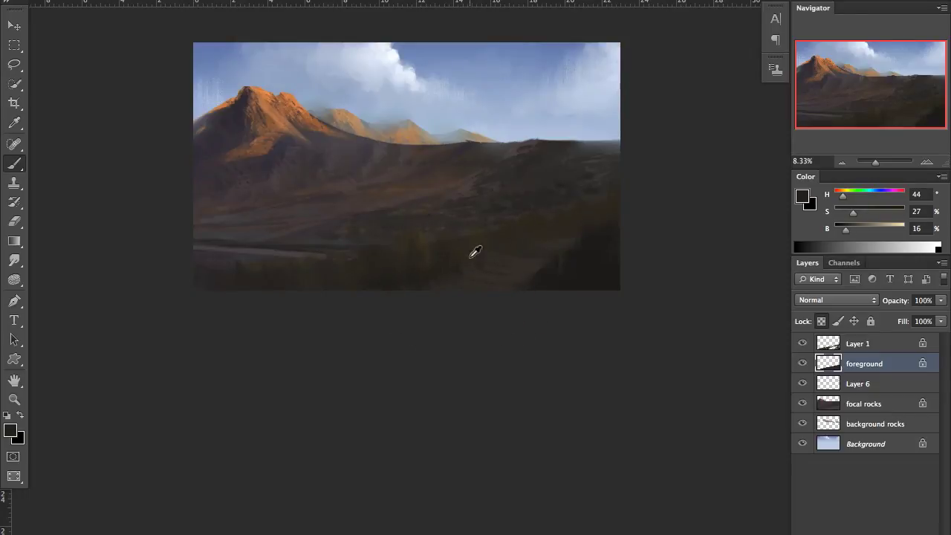
# Step: Flip the canvas back and paint the path and dark foreground bank on Layer 1 with sampled browns
pyautogui.click(833, 350)
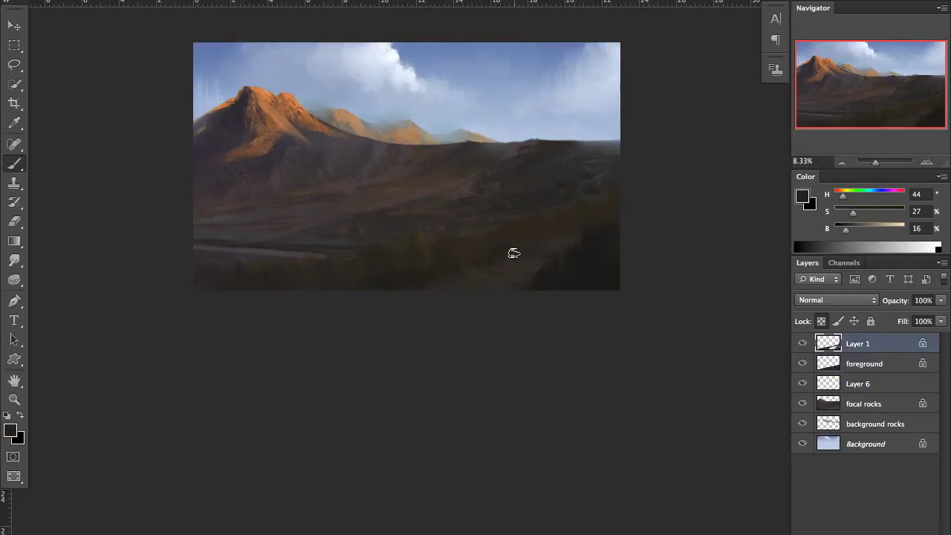
pyautogui.press('h')
pyautogui.keyDown('alt'); pyautogui.click(316, 254); pyautogui.keyUp('alt')
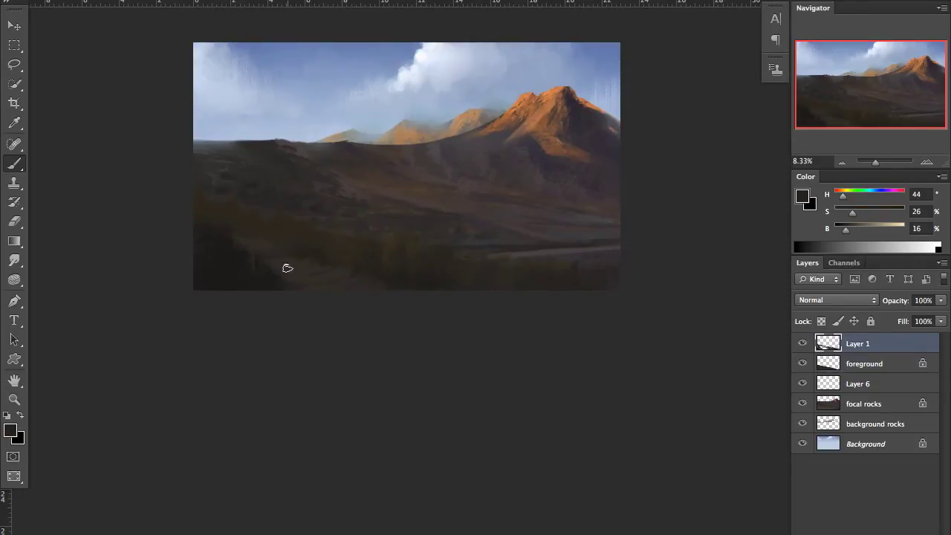
pyautogui.keyDown('alt'); pyautogui.click(313, 248); pyautogui.keyUp('alt')
pyautogui.keyDown('alt'); pyautogui.click(364, 271); pyautogui.keyUp('alt')
pyautogui.keyDown('alt'); pyautogui.click(304, 260); pyautogui.keyUp('alt')
pyautogui.keyDown('alt'); pyautogui.click(293, 276); pyautogui.keyUp('alt')
pyautogui.keyDown('alt'); pyautogui.click(350, 261); pyautogui.keyUp('alt')
pyautogui.keyDown('alt'); pyautogui.click(320, 275); pyautogui.keyUp('alt')
# Step: Paint sampled olive-brown tones into the grassy slope above the dark foreground bank
pyautogui.keyDown('alt'); pyautogui.click(268, 230); pyautogui.keyUp('alt')
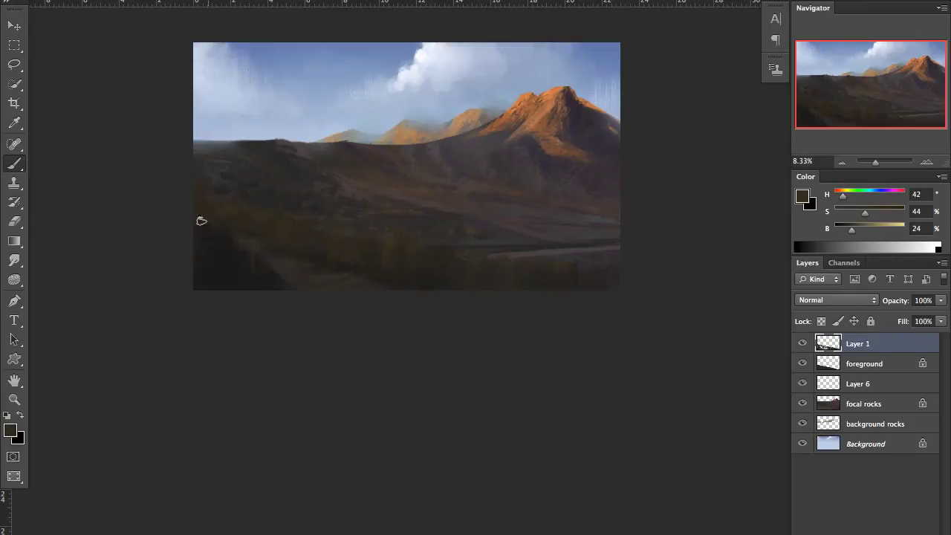
pyautogui.keyDown('alt'); pyautogui.click(256, 217); pyautogui.keyUp('alt')
pyautogui.keyDown('alt'); pyautogui.click(281, 240); pyautogui.keyUp('alt')
# Step: Mirror the canvas, pick another brush and texture the foreground vegetation with sampled olive and dark tones
pyautogui.hotkey('ctrl', 'shift', 'h')
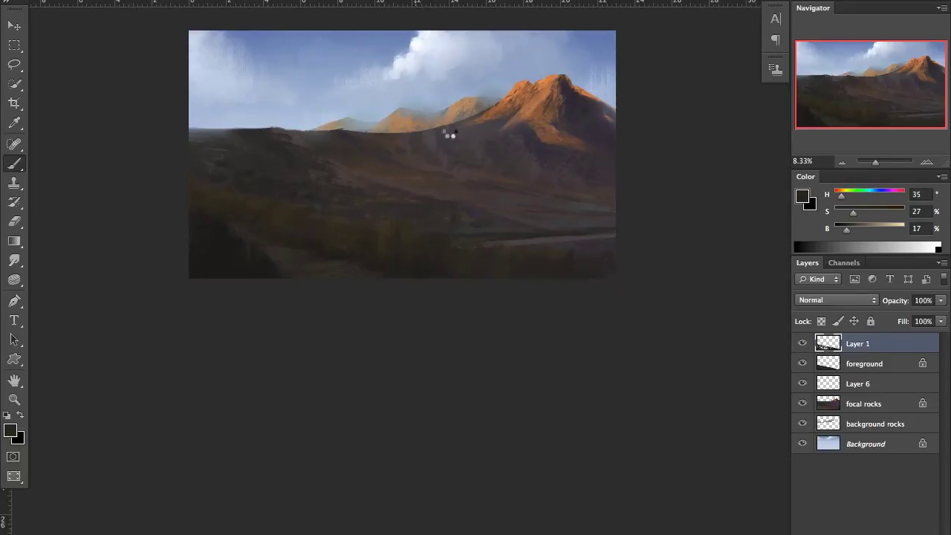
pyautogui.rightClick(415, 180)
pyautogui.doubleClick(551, 391)
pyautogui.keyDown('alt'); pyautogui.click(338, 263); pyautogui.keyUp('alt')
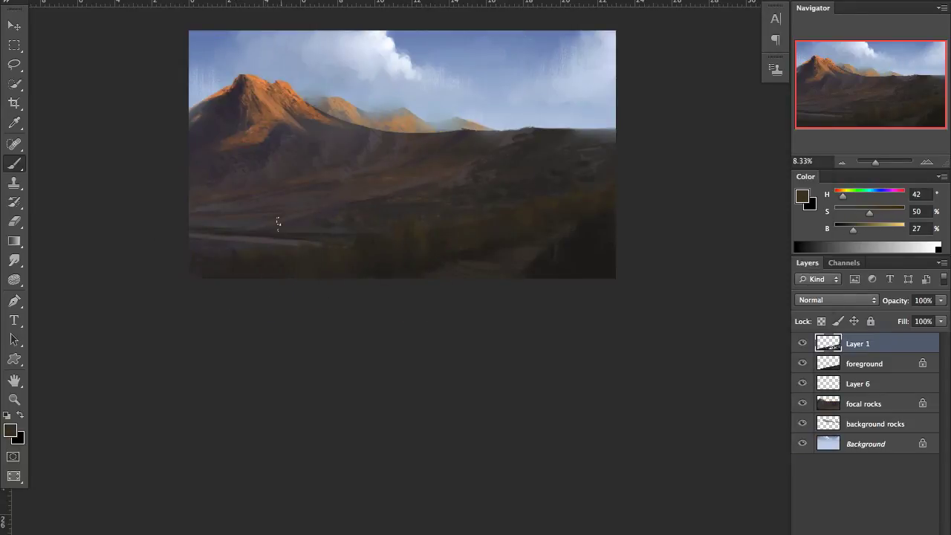
pyautogui.keyDown('alt'); pyautogui.click(422, 221); pyautogui.keyUp('alt')
pyautogui.keyDown('alt'); pyautogui.click(541, 268); pyautogui.keyUp('alt')
pyautogui.keyDown('alt'); pyautogui.click(259, 255); pyautogui.keyUp('alt')
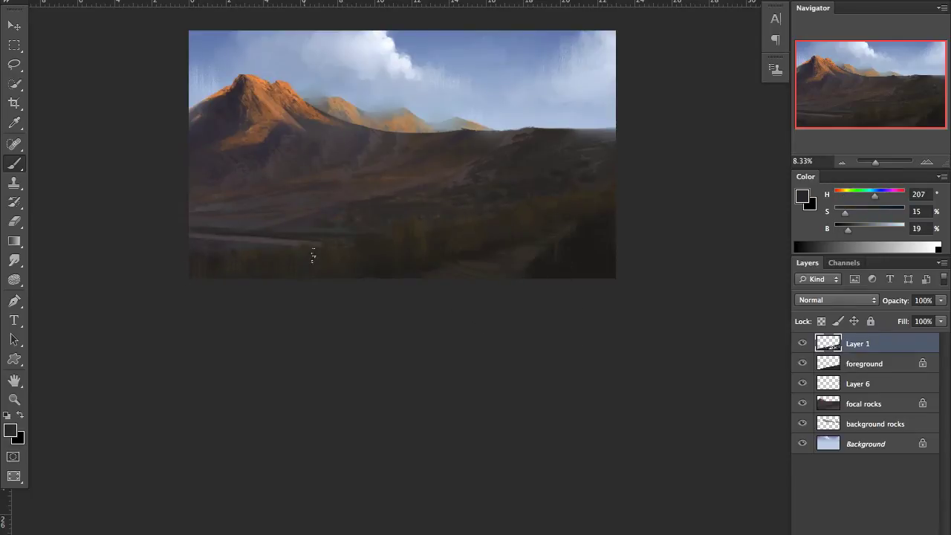
# Step: Flip the canvas back and deepen the dark bush in the foreground corner with sampled near-black browns
pyautogui.hotkey('ctrl', 'shift', 'h')
pyautogui.keyDown('alt'); pyautogui.click(301, 229); pyautogui.keyUp('alt')
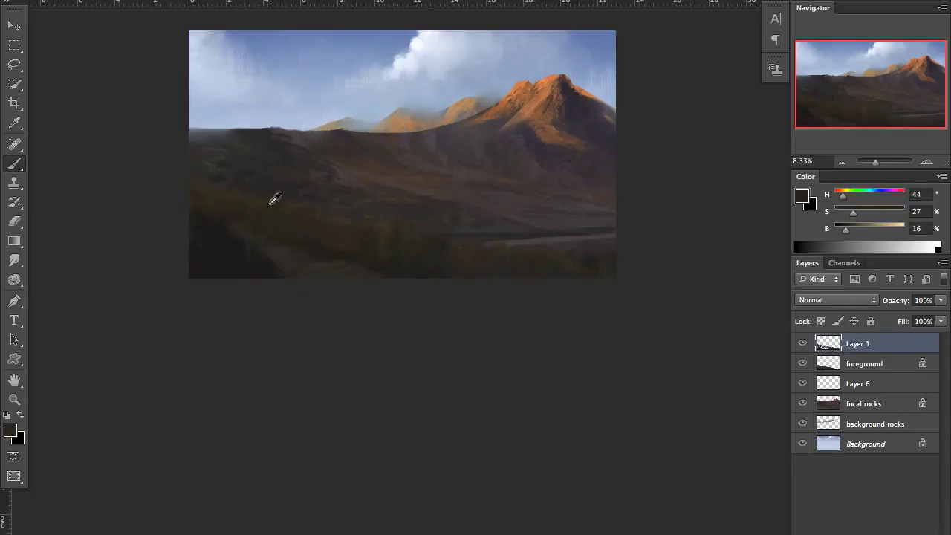
pyautogui.keyDown('alt'); pyautogui.click(248, 205); pyautogui.keyUp('alt')
pyautogui.keyDown('alt'); pyautogui.click(254, 272); pyautogui.keyUp('alt')
pyautogui.keyDown('alt'); pyautogui.click(221, 265); pyautogui.keyUp('alt')
pyautogui.keyDown('alt'); pyautogui.click(233, 267); pyautogui.keyUp('alt')
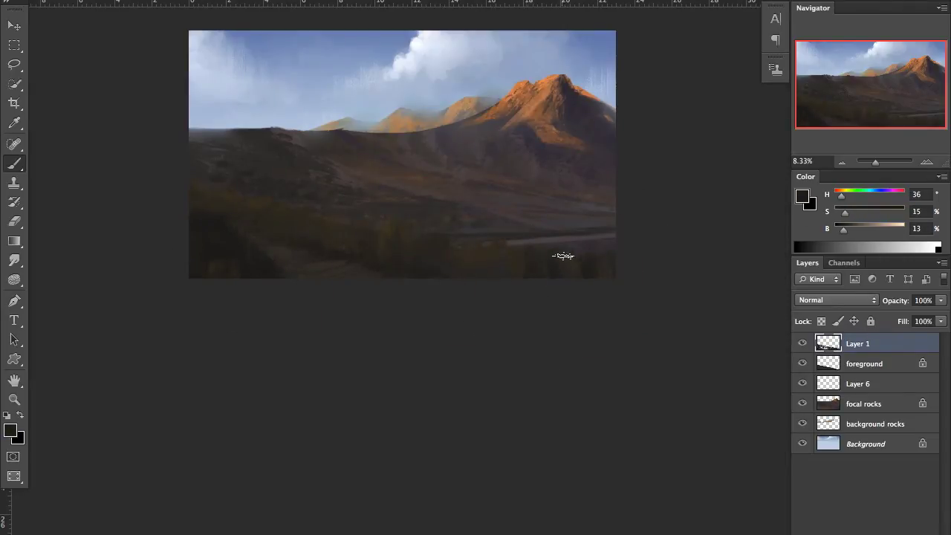
# Step: Add a new layer above Layer 1 and paint lighter brown strokes on the dirt path
pyautogui.hscroll(2, 565, 257)
pyautogui.rightClick(544, 235)
pyautogui.press('Escape')
pyautogui.click(858, 228)
pyautogui.keyDown('alt'); pyautogui.click(291, 273); pyautogui.keyUp('alt')
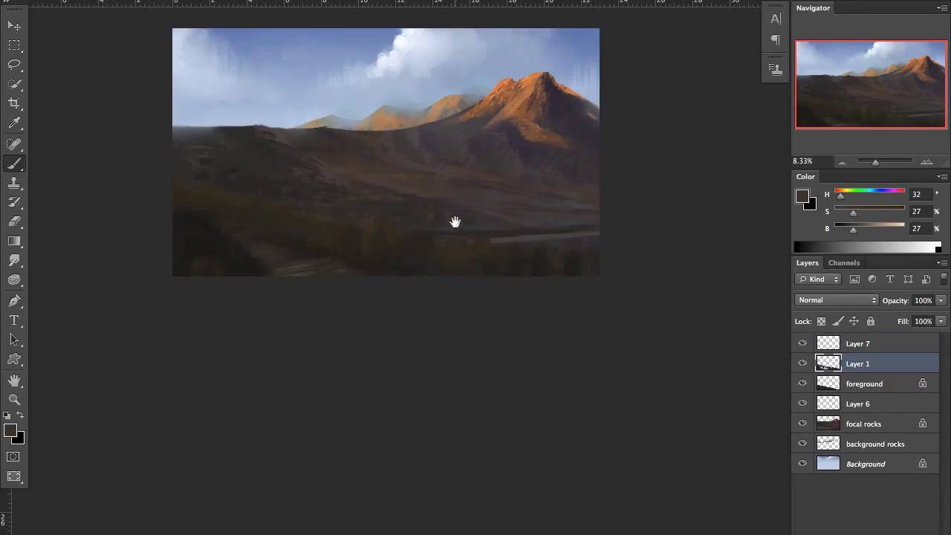
# Step: Paint muted red foliage at hue 15 on Layer 7 along the painting's lower foreground, mirroring the canvas
pyautogui.moveTo(455, 222); pyautogui.dragTo(452, 208)
pyautogui.hotkey('alt', ']')
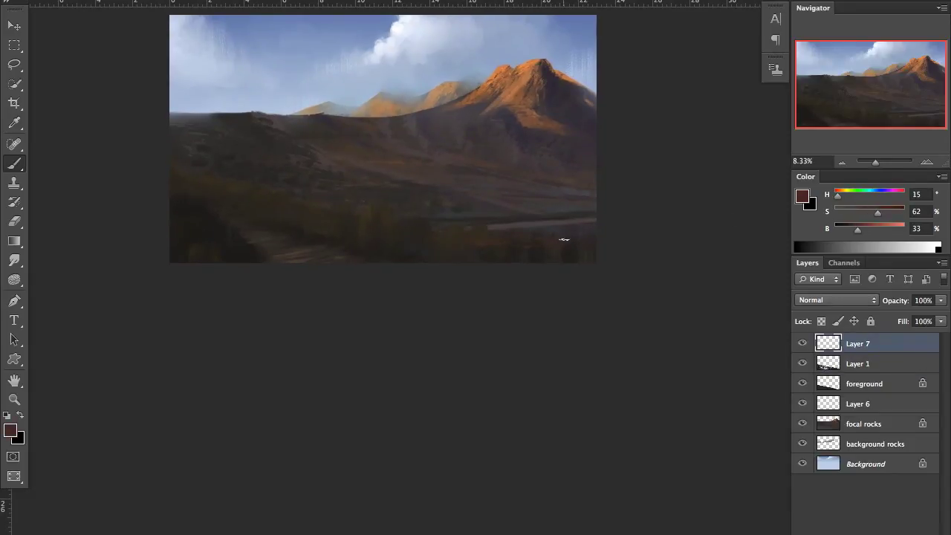
pyautogui.keyDown('alt'); pyautogui.click(481, 240); pyautogui.keyUp('alt')
pyautogui.press('h')
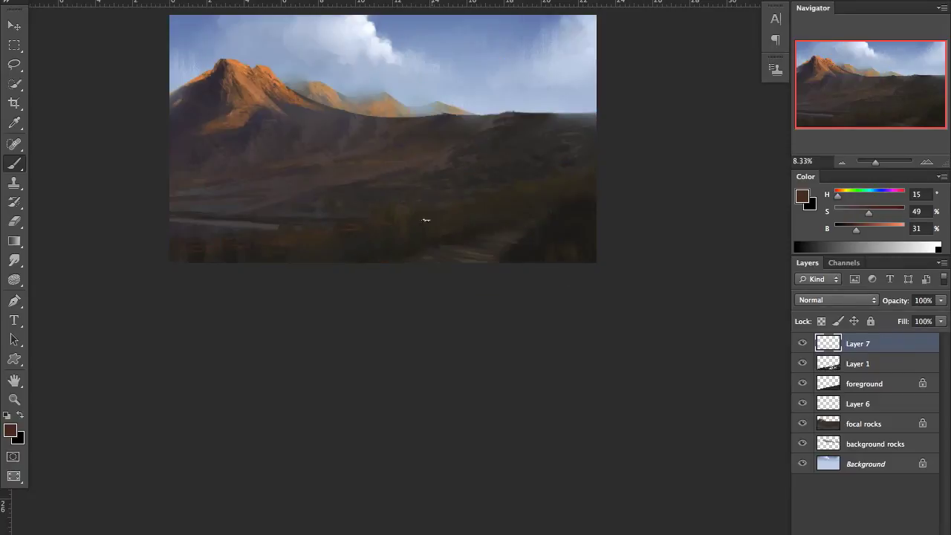
pyautogui.keyDown('alt'); pyautogui.click(418, 224); pyautogui.keyUp('alt')
pyautogui.keyDown('alt'); pyautogui.click(476, 203); pyautogui.keyUp('alt')
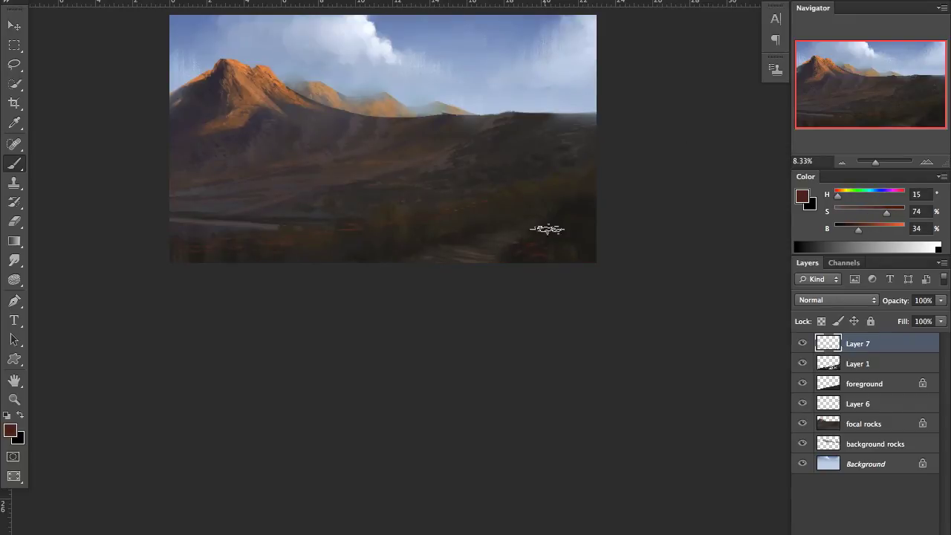
# Step: Strengthen the red foliage in the corner bush and lower foreground, and preview the painting without the interface
pyautogui.press('e')
pyautogui.press('b')
pyautogui.hscroll(1, 357, 208)
pyautogui.rightClick(422, 229)
pyautogui.press('Escape')
pyautogui.press('Tab')
pyautogui.scroll(4, 378, 197)
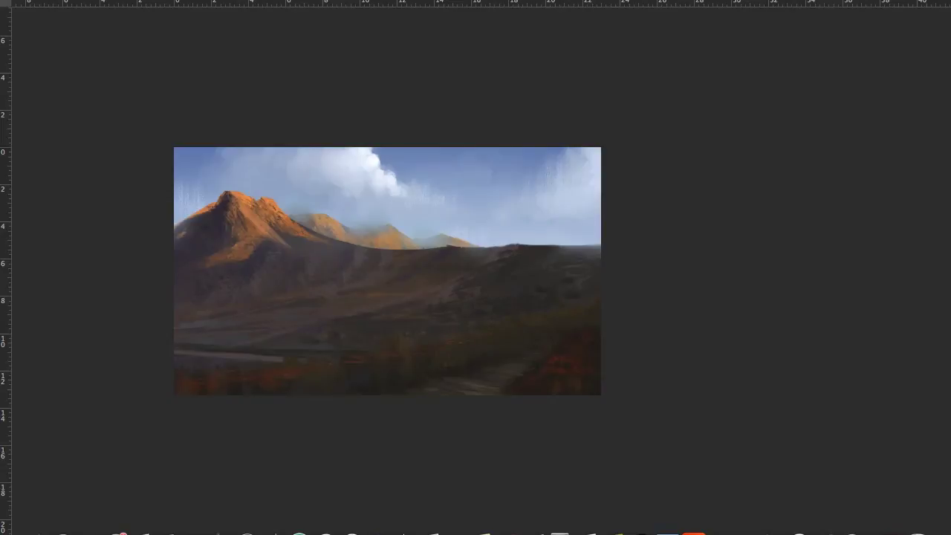
# Step: Merge Layer 7 and Layer 1 down into the foreground layer
pyautogui.press('Tab')
pyautogui.press('h')
pyautogui.press('h')
pyautogui.hotkey('ctrl', 'e')
pyautogui.hotkey('ctrl', 'e')
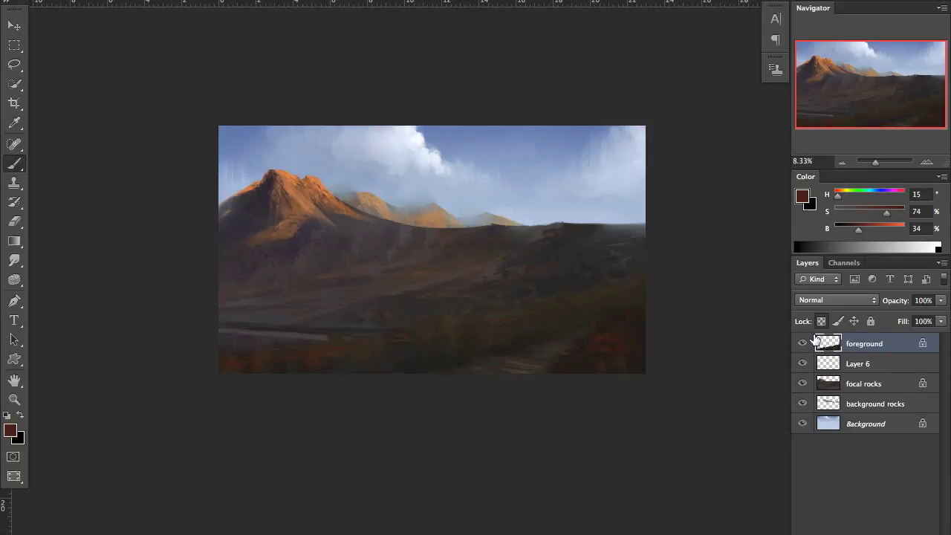
# Step: Add a new layer and dab a bright red flower accent at H 8, S 82, B 54 on the corner bush
pyautogui.hotkey('ctrl', 'shift', 'alt', 'n')
pyautogui.scroll(3, 474, 210)
pyautogui.moveTo(859, 228); pyautogui.dragTo(870, 228)
pyautogui.keyDown('alt'); pyautogui.click(555, 233); pyautogui.keyUp('alt')
pyautogui.click(558, 238)
pyautogui.hotkey('ctrl', '-')
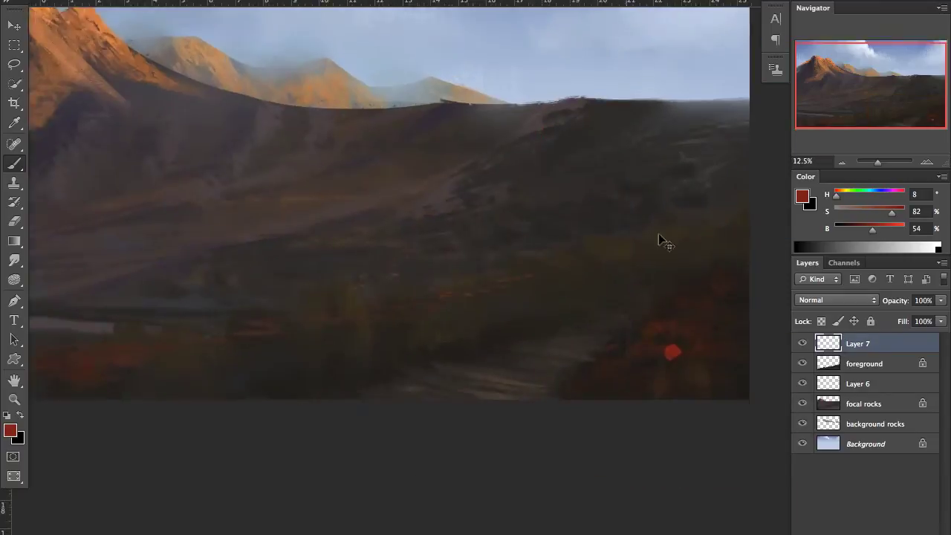
# Step: Adjust the levels and hue/saturation of the red flower accent layer
pyautogui.hotkey('ctrl', 'l')
pyautogui.press('Return')
pyautogui.hotkey('ctrl', 'u')
pyautogui.moveTo(737, 264); pyautogui.dragTo(349, 80)
pyautogui.moveTo(309, 222); pyautogui.dragTo(303, 222)
pyautogui.press('Return')
pyautogui.scroll(1, 601, 399)
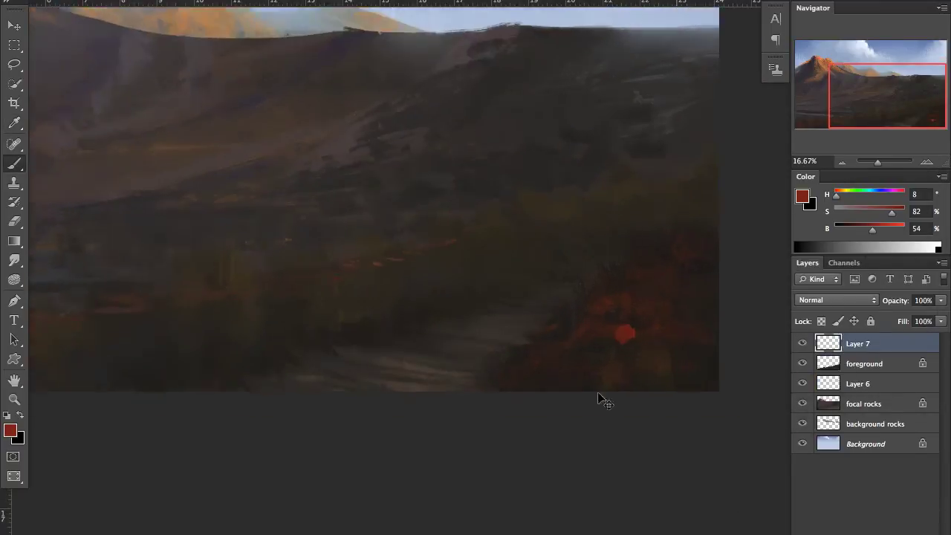
# Step: Dab scattered red flowers with darker centres over the corner bush using sampled reds
pyautogui.keyDown('alt'); pyautogui.click(634, 366); pyautogui.keyUp('alt')
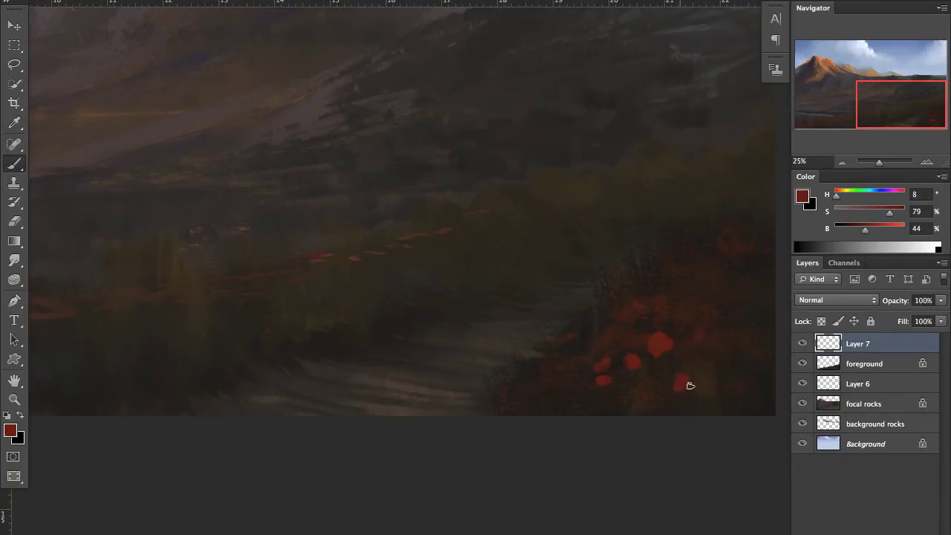
pyautogui.keyDown('alt'); pyautogui.click(657, 346); pyautogui.keyUp('alt')
pyautogui.scroll(-2, 632, 366)
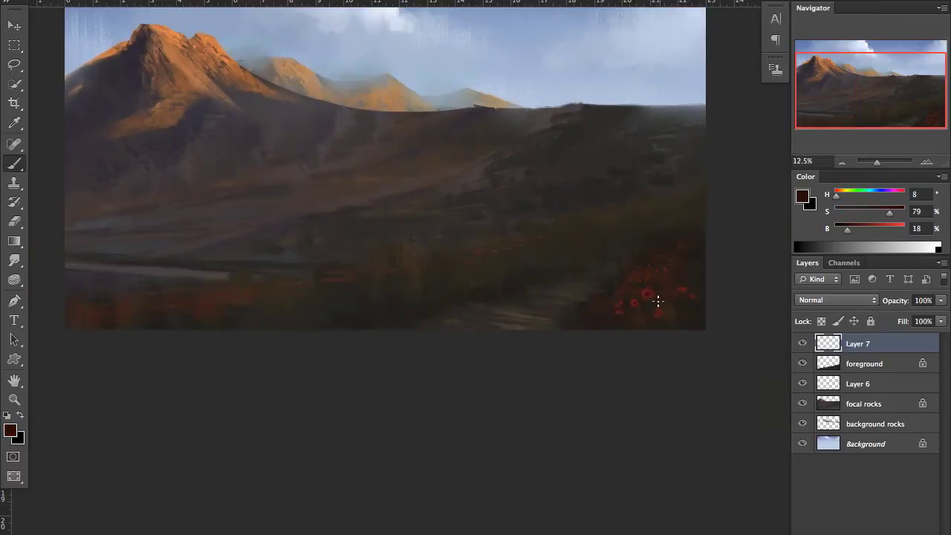
pyautogui.keyDown('alt'); pyautogui.click(639, 320); pyautogui.keyUp('alt')
pyautogui.keyDown('alt'); pyautogui.click(671, 220); pyautogui.keyUp('alt')
# Step: Fill the corner bush with more red flowers and fleck the grassy slope with ochre dots at hue 42
pyautogui.hscroll(1, 671, 219)
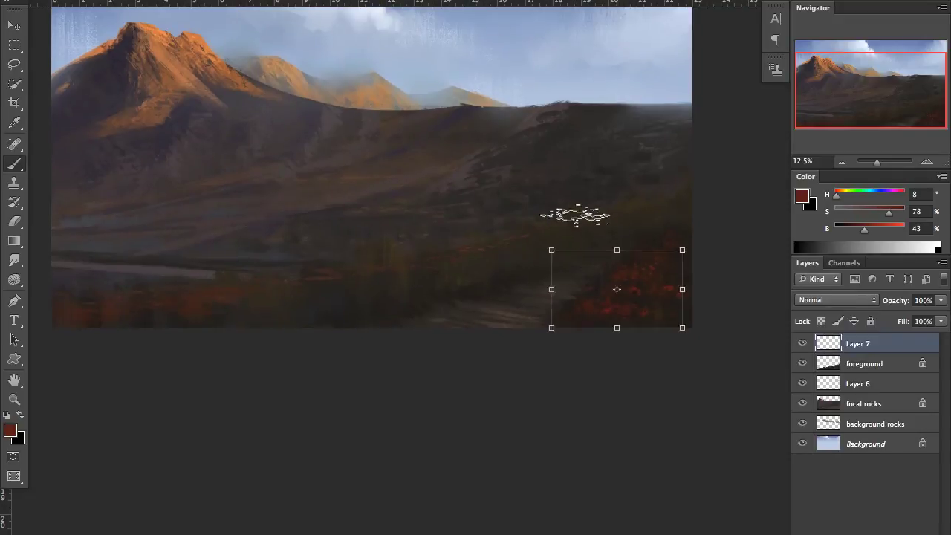
pyautogui.keyDown('alt'); pyautogui.click(639, 281); pyautogui.keyUp('alt')
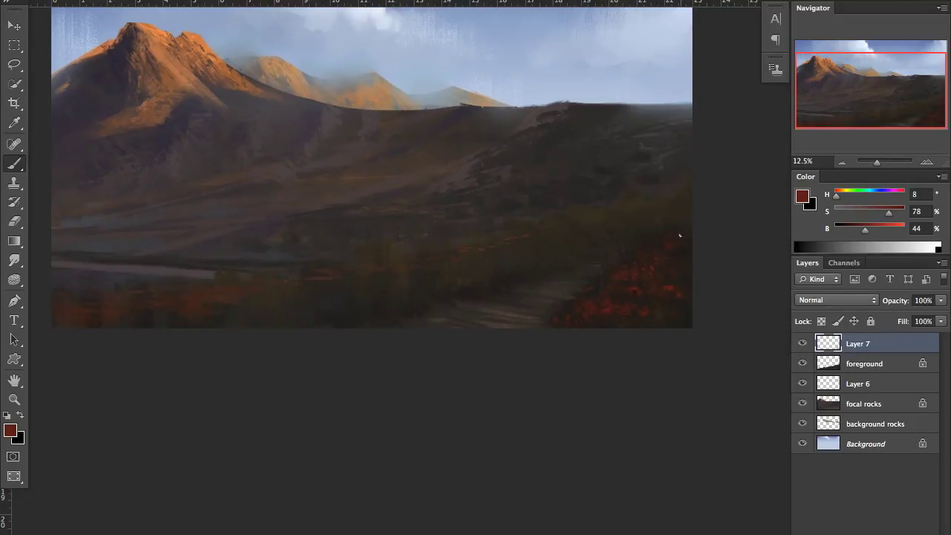
pyautogui.moveTo(842, 196); pyautogui.dragTo(844, 196)
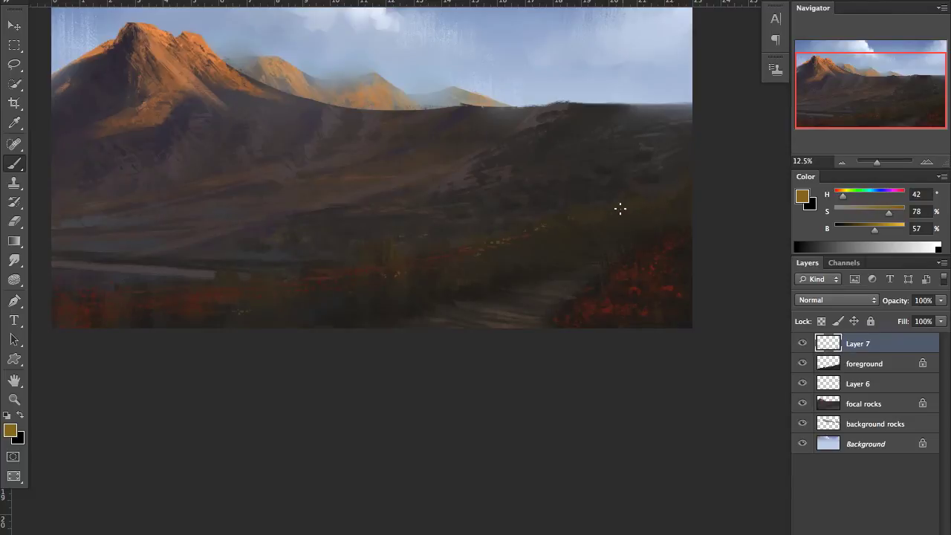
# Step: Merge the flowers into foreground, add a new layer in Color Dodge mode and mirror the canvas
pyautogui.hotkey('ctrl', '-')
pyautogui.press('Delete')
pyautogui.hotkey('ctrl', 'shift', 'n')
pyautogui.click(365, 213)
pyautogui.click(371, 352)
pyautogui.press('Return')
pyautogui.hotkey('ctrl', 'shift', 'h')
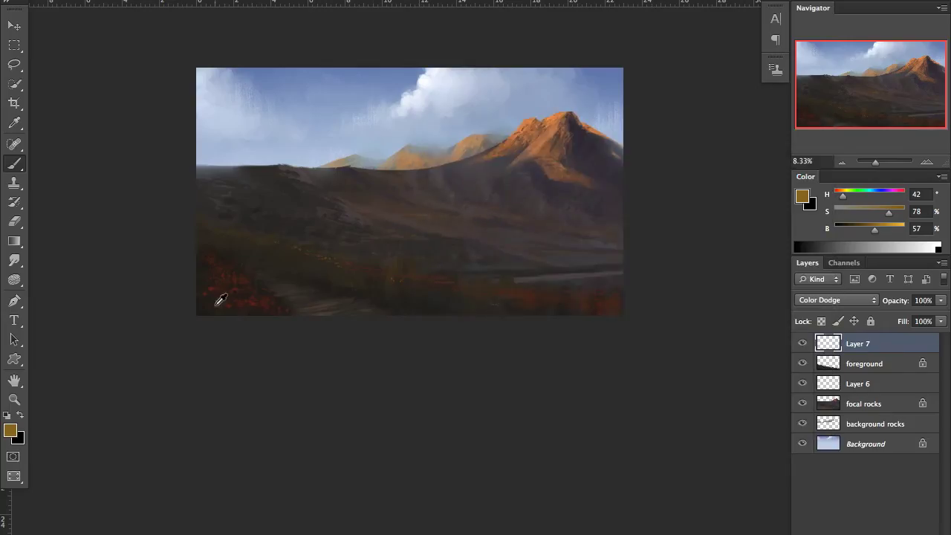
# Step: Brush a warm brown glow at H 35, S 72, B 37 over the red bush and flecked grass
pyautogui.keyDown('alt'); pyautogui.click(208, 290); pyautogui.keyUp('alt')
pyautogui.click(858, 230)
pyautogui.press('e')
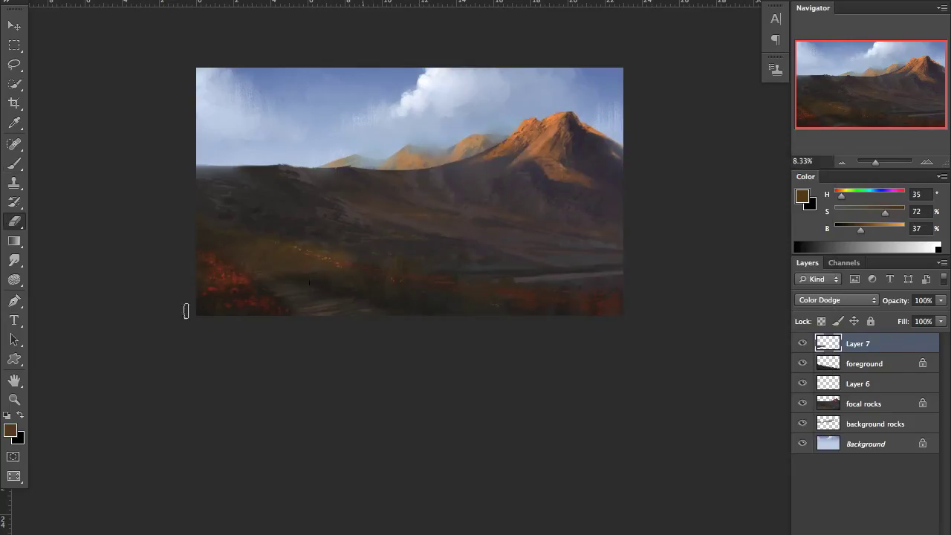
# Step: Erase the excess glow from the grass and path and merge the Color Dodge layer into foreground
pyautogui.hotkey('ctrl', 'shift', 'h')
pyautogui.moveTo(573, 234); pyautogui.dragTo(535, 246)
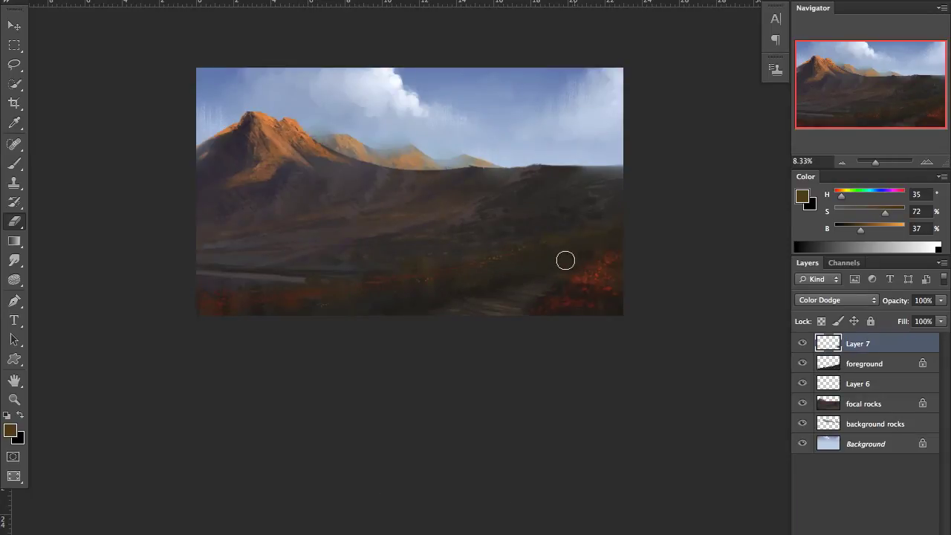
pyautogui.hotkey('ctrl', 't')
pyautogui.press('Escape')
pyautogui.moveTo(501, 259); pyautogui.dragTo(457, 266)
pyautogui.hotkey('ctrl', 'e')
pyautogui.hotkey('ctrl', 'shift', 'h')
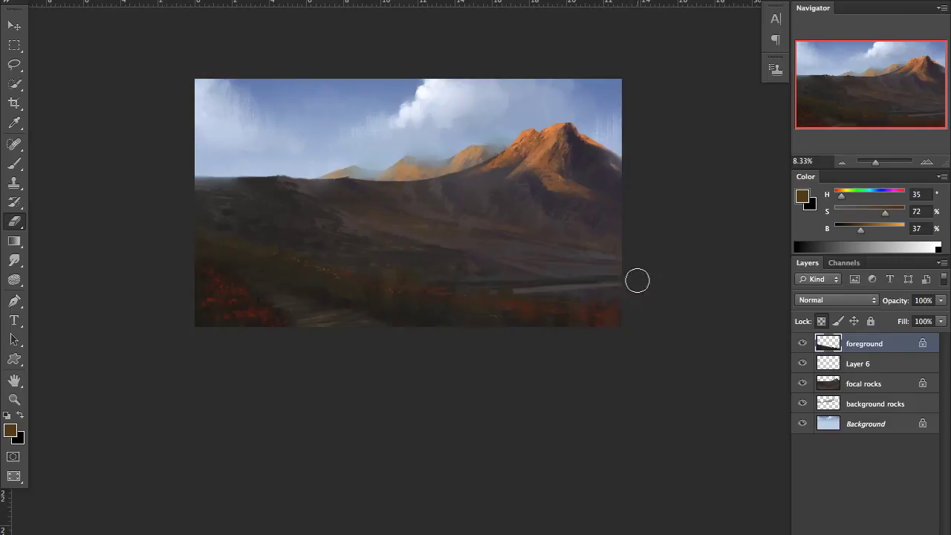
# Step: Paint olive-green grass accents on a new layer along the foreground slope and merge it into foreground
pyautogui.hotkey('ctrl', 'shift', 'alt', 'n')
pyautogui.press('b')
pyautogui.rightClick(364, 115)
pyautogui.press('Escape')
pyautogui.keyDown('alt'); pyautogui.click(317, 278); pyautogui.keyUp('alt')
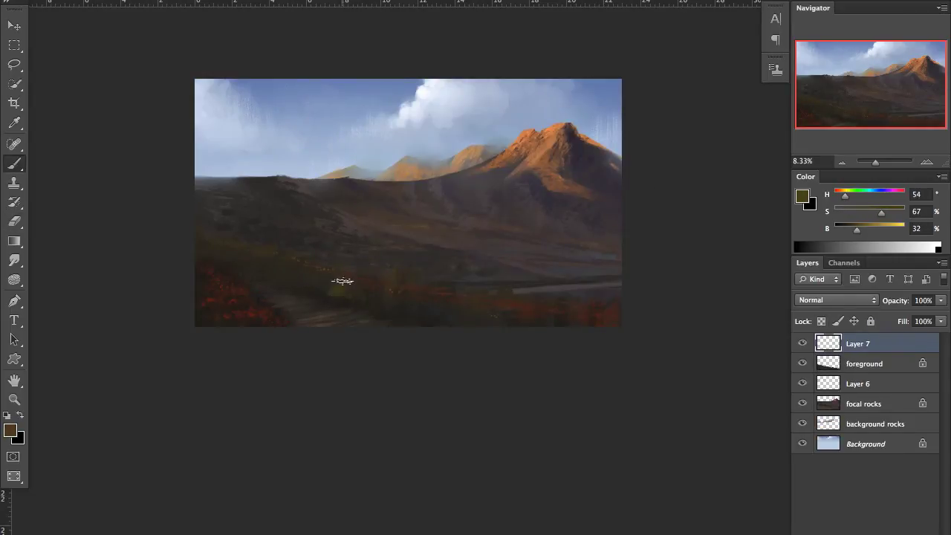
pyautogui.press('e')
pyautogui.press('b')
pyautogui.keyDown('alt'); pyautogui.click(337, 303); pyautogui.keyUp('alt')
pyautogui.hotkey('ctrl', 'e')
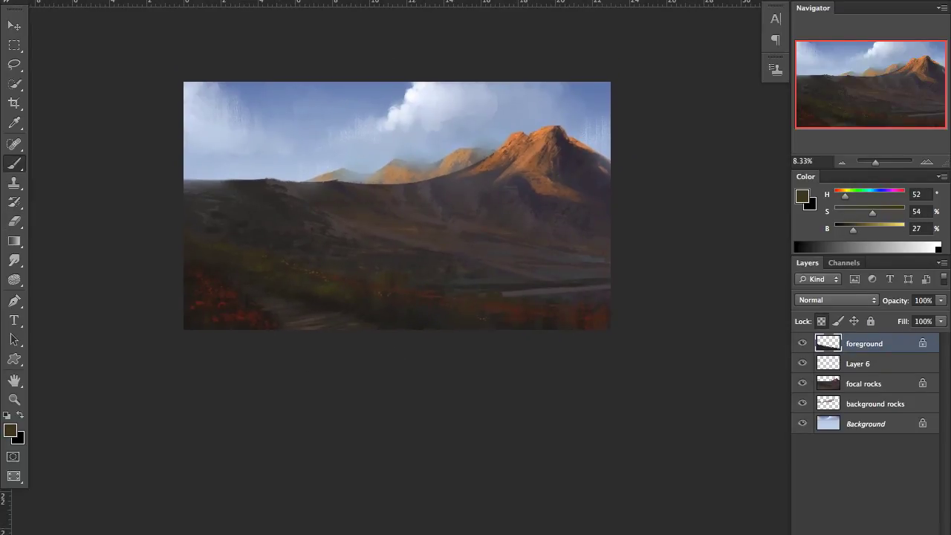
# Step: Paint pale blue haze on Layer 6 over the valley floor behind the foreground and soften it with the Eraser
pyautogui.hotkey('alt', '[')
pyautogui.rightClick(603, 258)
pyautogui.press('Escape')
pyautogui.keyDown('alt'); pyautogui.click(407, 298); pyautogui.keyUp('alt')
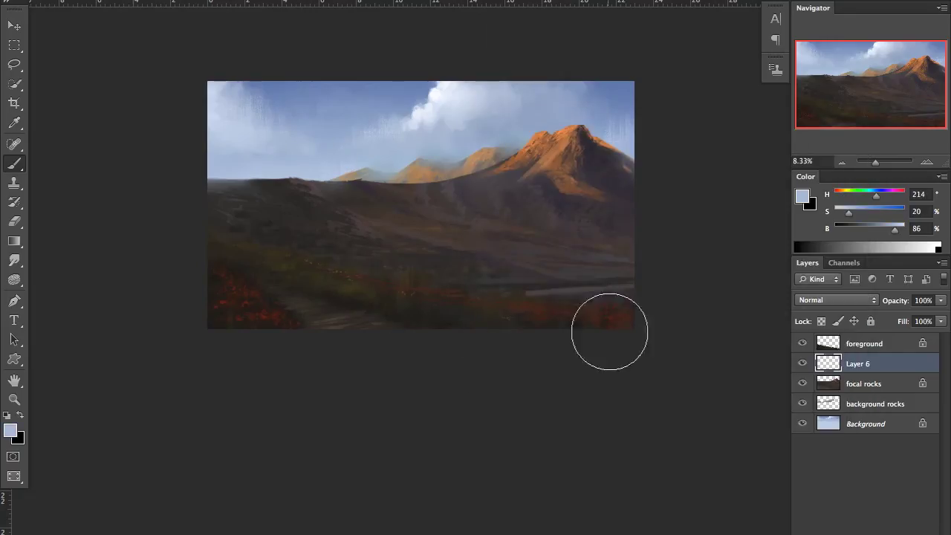
pyautogui.press('e')
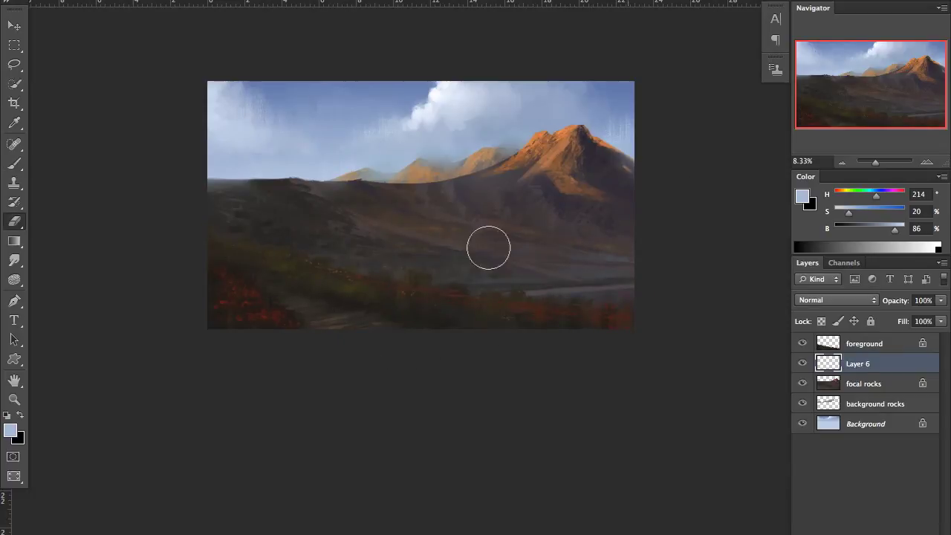
# Step: Hide Layer 6 and brush sampled dark brown tones over the valley slope on the focal rocks layer
pyautogui.press('b')
pyautogui.rightClick(476, 249)
pyautogui.press('Escape')
pyautogui.click(802, 363)
pyautogui.click(862, 384)
pyautogui.keyDown('alt'); pyautogui.click(500, 266); pyautogui.keyUp('alt')
pyautogui.keyDown('alt'); pyautogui.click(529, 274); pyautogui.keyUp('alt')
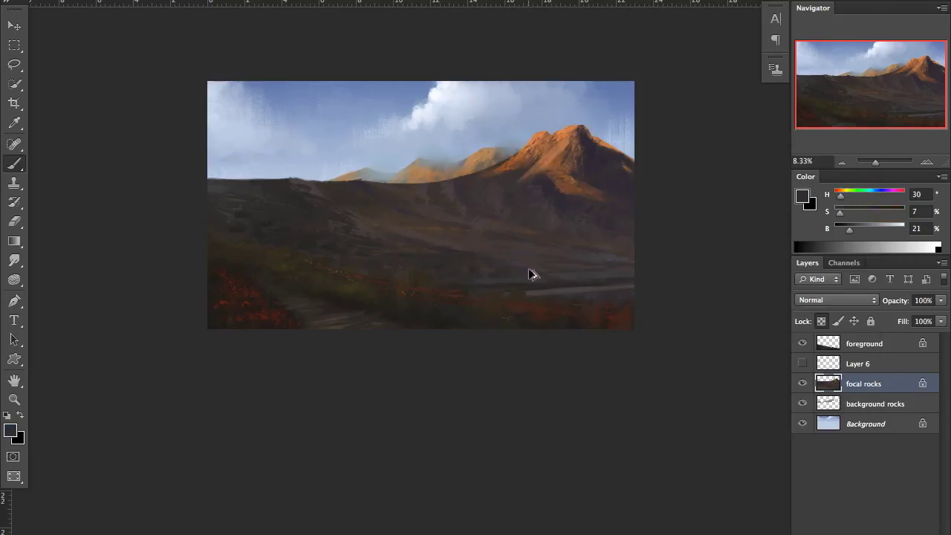
pyautogui.hotkey('ctrl', 'shift', 'h')
pyautogui.keyDown('alt'); pyautogui.click(366, 247); pyautogui.keyUp('alt')
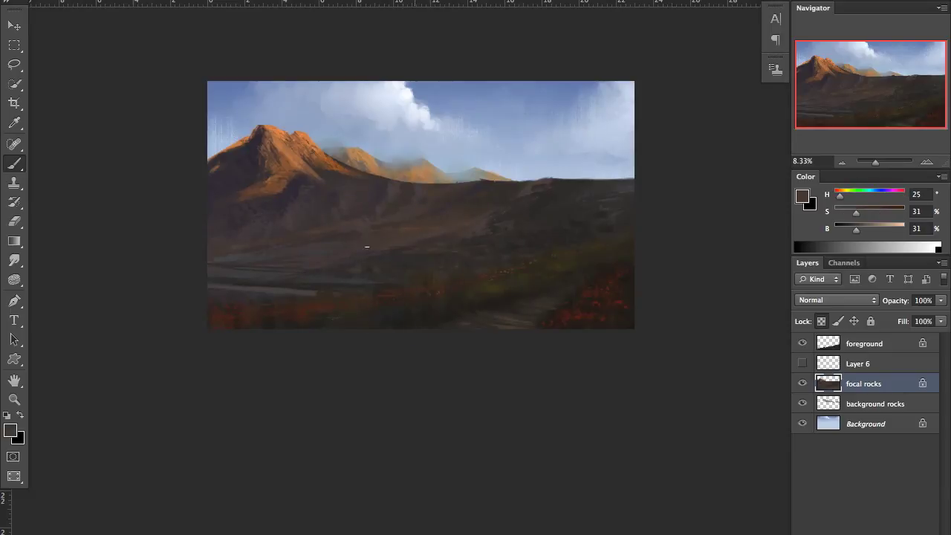
# Step: Show Layer 6 and brush sampled grey haze on it along the base of the background peaks
pyautogui.click(802, 364)
pyautogui.click(858, 364)
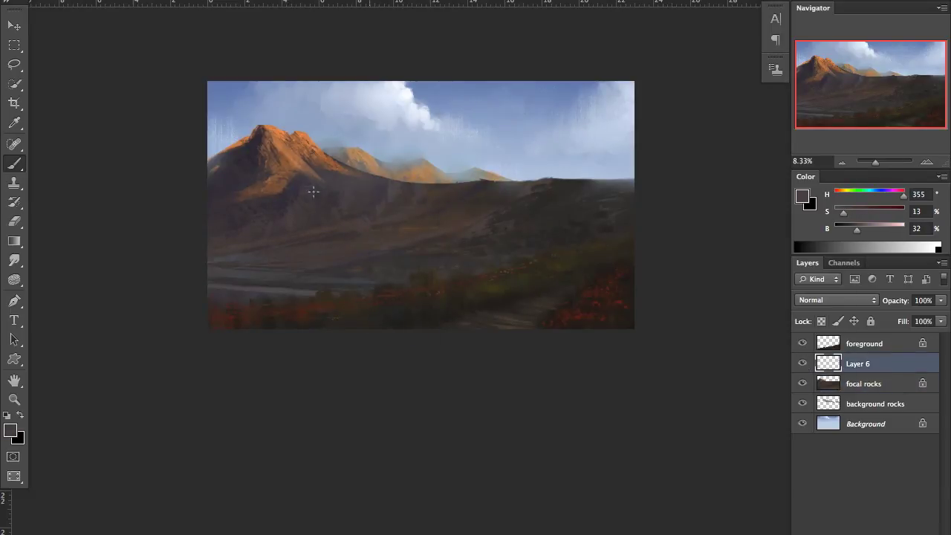
pyautogui.keyDown('alt'); pyautogui.click(364, 161); pyautogui.keyUp('alt')
pyautogui.keyDown('alt'); pyautogui.click(339, 162); pyautogui.keyUp('alt')
pyautogui.moveTo(387, 169); pyautogui.dragTo(398, 161)
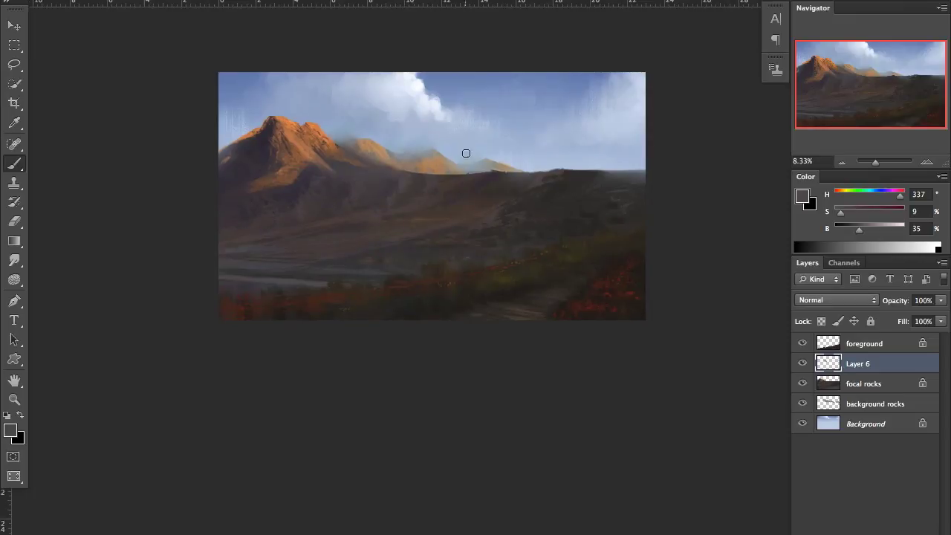
pyautogui.rightClick(424, 132)
pyautogui.hotkey('ctrl', 'shift', 'h')
pyautogui.press('Escape')
# Step: Hide Layer 6 and extend the orange-lit ridge down the main peak on focal rocks, with sampled dark purple shadows
pyautogui.keyDown('alt'); pyautogui.click(598, 160); pyautogui.keyUp('alt')
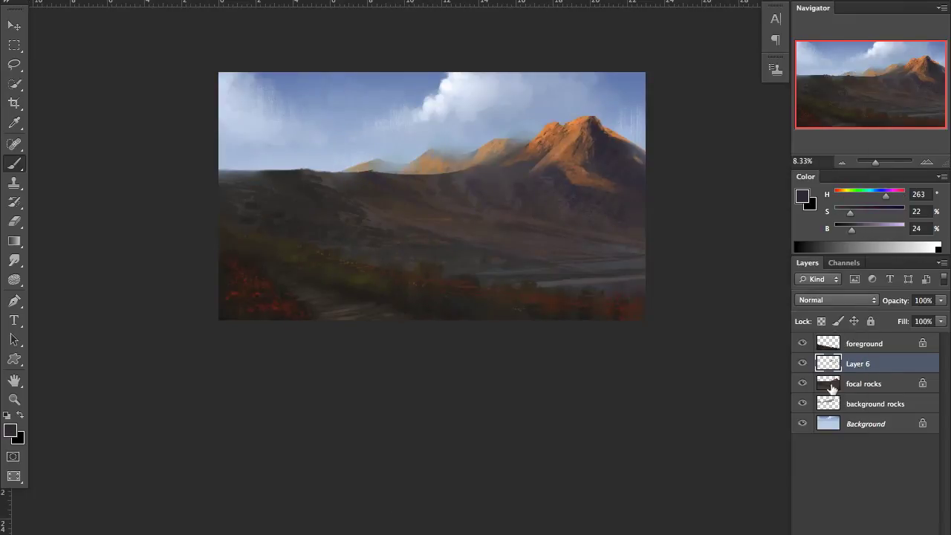
pyautogui.click(803, 364)
pyautogui.click(826, 381)
pyautogui.keyDown('alt'); pyautogui.click(598, 195); pyautogui.keyUp('alt')
pyautogui.keyDown('alt'); pyautogui.click(606, 196); pyautogui.keyUp('alt')
pyautogui.keyDown('alt'); pyautogui.click(605, 198); pyautogui.keyUp('alt')
pyautogui.keyDown('alt'); pyautogui.click(595, 211); pyautogui.keyUp('alt')
pyautogui.keyDown('alt'); pyautogui.click(605, 190); pyautogui.keyUp('alt')
pyautogui.keyDown('alt'); pyautogui.click(619, 205); pyautogui.keyUp('alt')
pyautogui.keyDown('alt'); pyautogui.click(616, 212); pyautogui.keyUp('alt')
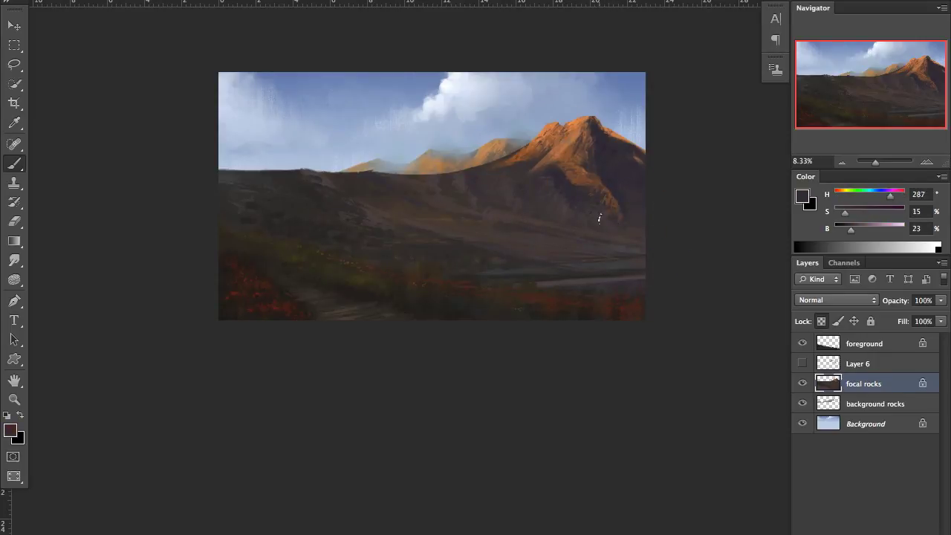
# Step: Show Layer 6 and dab tiny pale houses at H 9, S 16, B 57 across the valley floor on focal rocks
pyautogui.click(803, 364)
pyautogui.moveTo(568, 206); pyautogui.dragTo(563, 195)
pyautogui.rightClick(563, 196)
pyautogui.press('Escape')
pyautogui.keyDown('alt'); pyautogui.click(563, 216); pyautogui.keyUp('alt')
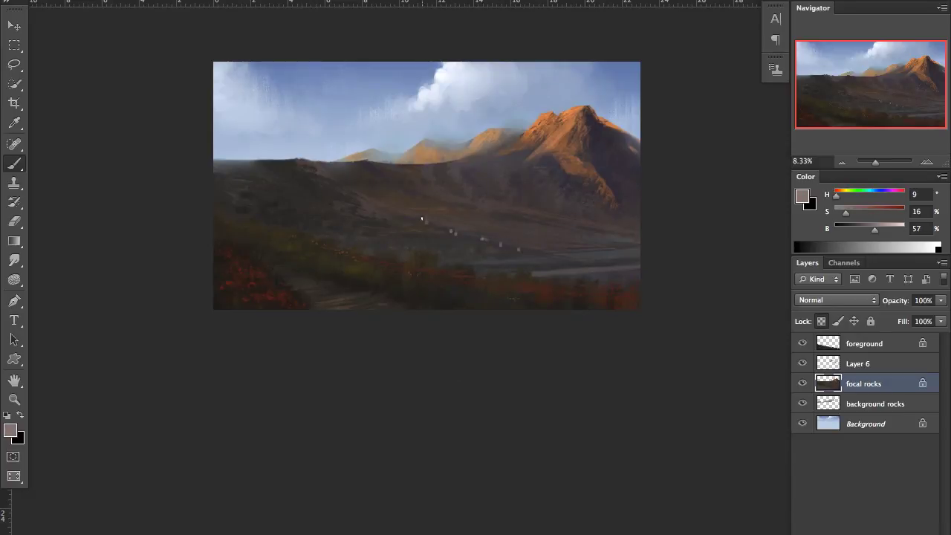
pyautogui.hotkey('ctrl', 'shift', 'h')
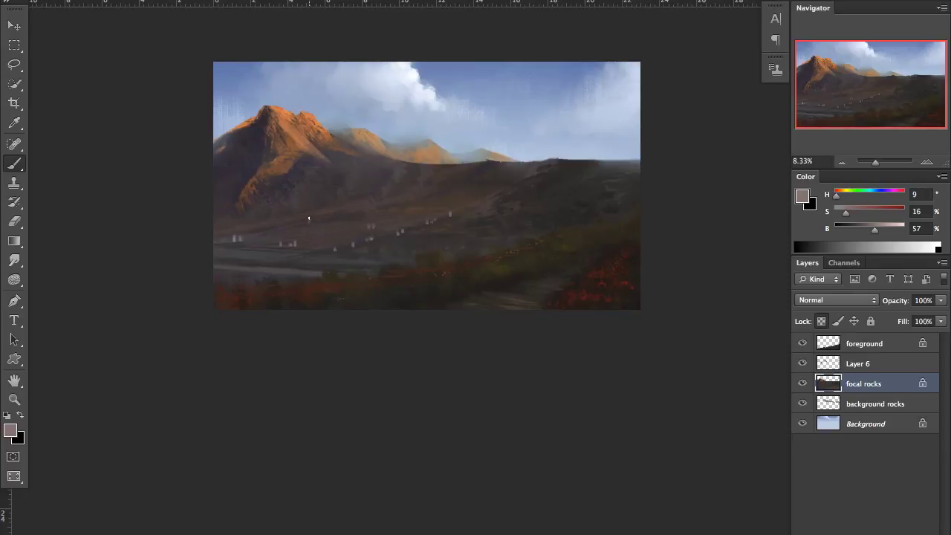
pyautogui.hotkey('ctrl', 'shift', 'h')
pyautogui.hotkey('ctrl', 'shift', 'h')
pyautogui.hotkey('ctrl', 'shift', 'h')
# Step: Paint thin greyish roads across the valley floor and add pale houses along them at H 12, S 15, B 53
pyautogui.keyDown('alt'); pyautogui.click(593, 228); pyautogui.keyUp('alt')
pyautogui.keyDown('alt'); pyautogui.click(528, 227); pyautogui.keyUp('alt')
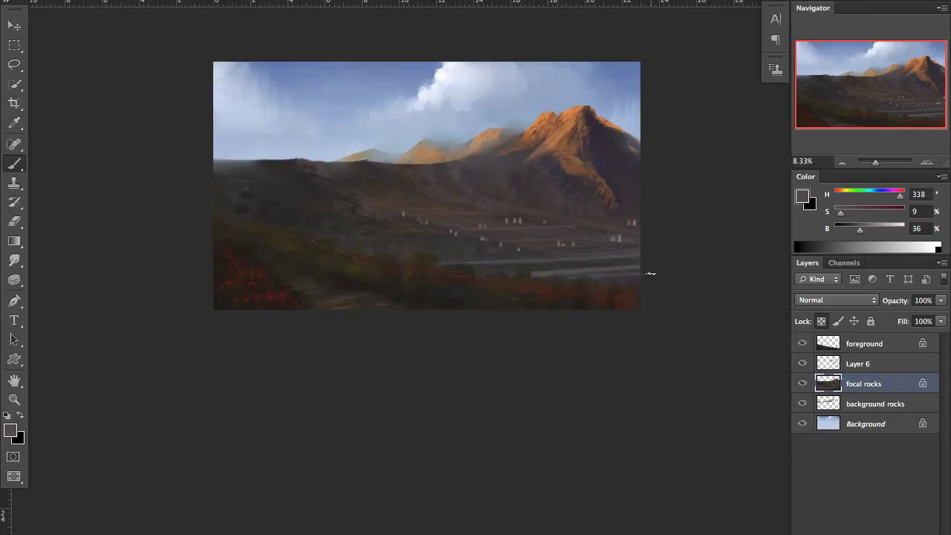
pyautogui.hotkey('ctrl', 'shift', 'h')
pyautogui.keyDown('alt'); pyautogui.click(489, 226); pyautogui.keyUp('alt')
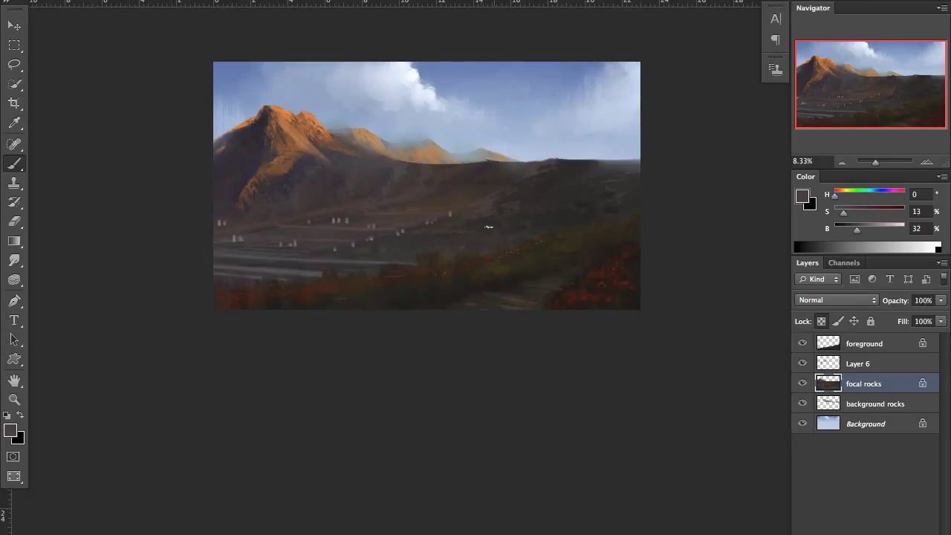
pyautogui.keyDown('alt'); pyautogui.click(334, 214); pyautogui.keyUp('alt')
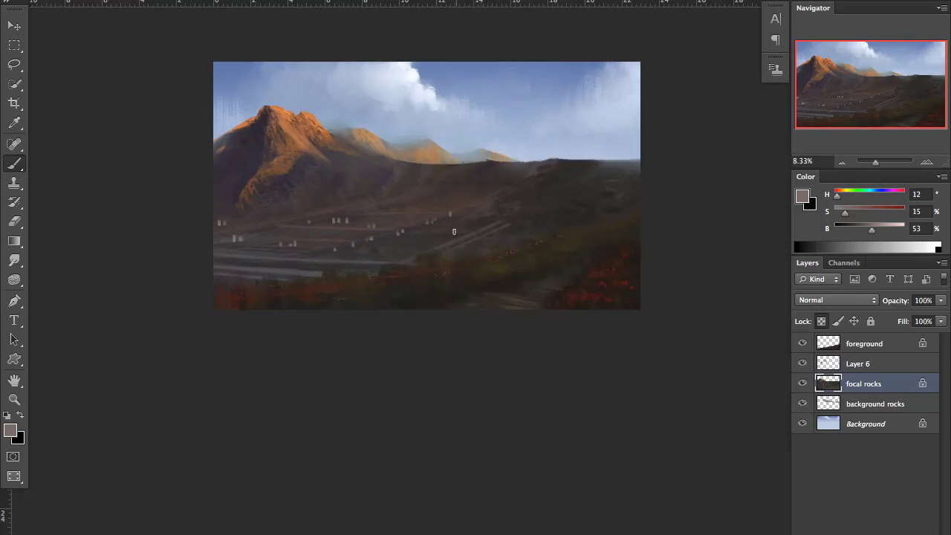
pyautogui.scroll(-2, 594, 234)
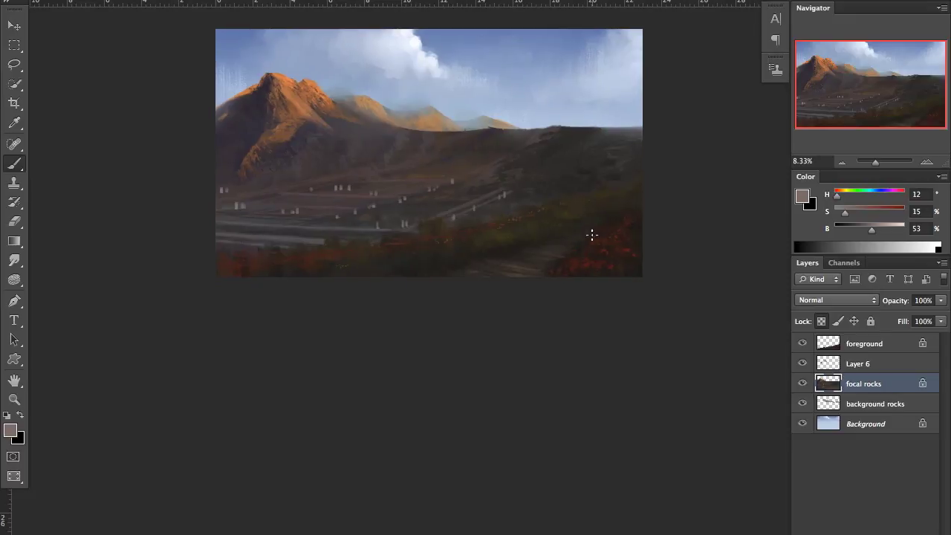
# Step: Brush sky-sampled pale blue haze at H 216, S 16, B 91 on Layer 6 over the shaded valley slope
pyautogui.rightClick(810, 315)
pyautogui.press('Escape')
pyautogui.keyDown('alt'); pyautogui.click(573, 105); pyautogui.keyUp('alt')
pyautogui.hotkey('alt', ']')
pyautogui.keyDown('alt'); pyautogui.click(616, 86); pyautogui.keyUp('alt')
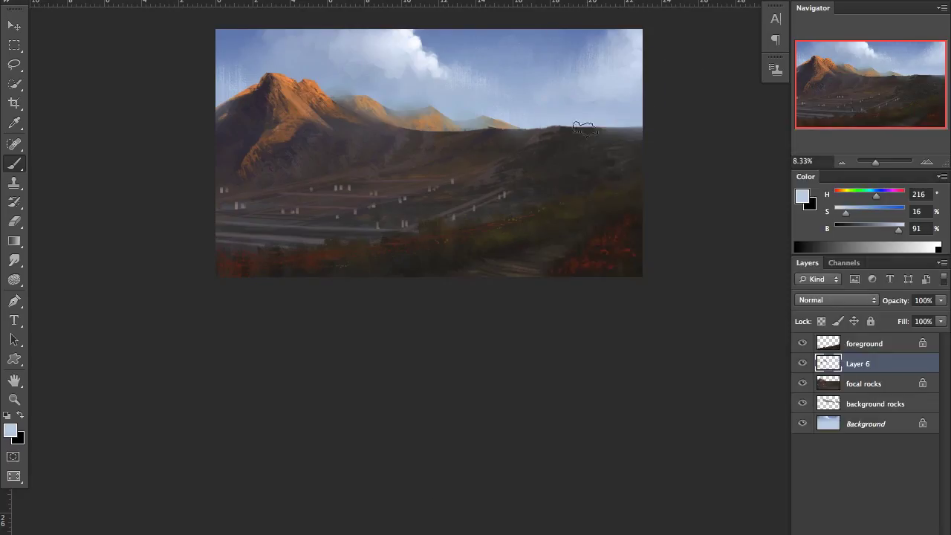
pyautogui.rightClick(547, 111)
pyautogui.press('Escape')
pyautogui.hotkey('ctrl', 'shift', 'h')
# Step: Create a black-filled layer above foreground and hide it
pyautogui.click(833, 348)
pyautogui.hotkey('ctrl', 'shift', 'alt', 'n')
pyautogui.press('d')
pyautogui.hotkey('alt', 'BackSpace')
pyautogui.click(801, 343)
# Step: Deepen the pale blue haze on Layer 6 behind the foreground bushes and compare the picture in the proof view
pyautogui.click(858, 384)
pyautogui.rightClick(464, 109)
pyautogui.press('Escape')
pyautogui.click(802, 343)
pyautogui.hotkey('ctrl', 'y')
pyautogui.hotkey('ctrl', 'y')
pyautogui.hotkey('ctrl', 'y')
pyautogui.hotkey('ctrl', 'y')
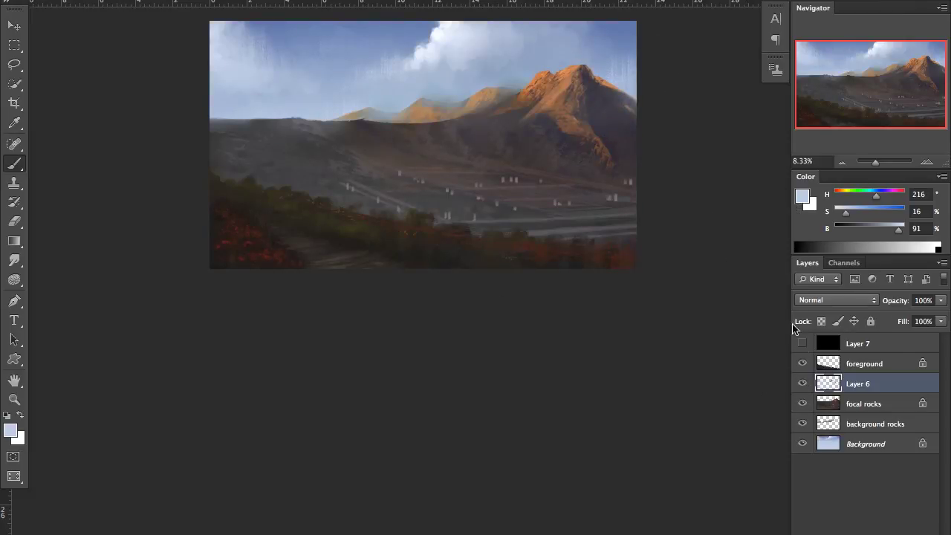
# Step: Brush sampled bright orange light, such as H 24, S 59, B 93, onto the main peak on focal rocks
pyautogui.rightClick(493, 439)
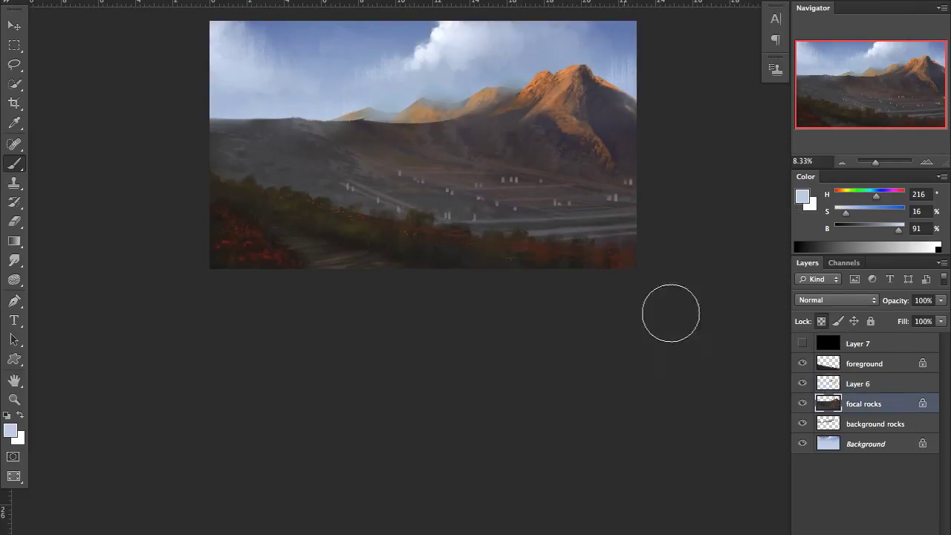
pyautogui.keyDown('alt'); pyautogui.click(568, 117); pyautogui.keyUp('alt')
pyautogui.hotkey('alt', '[')
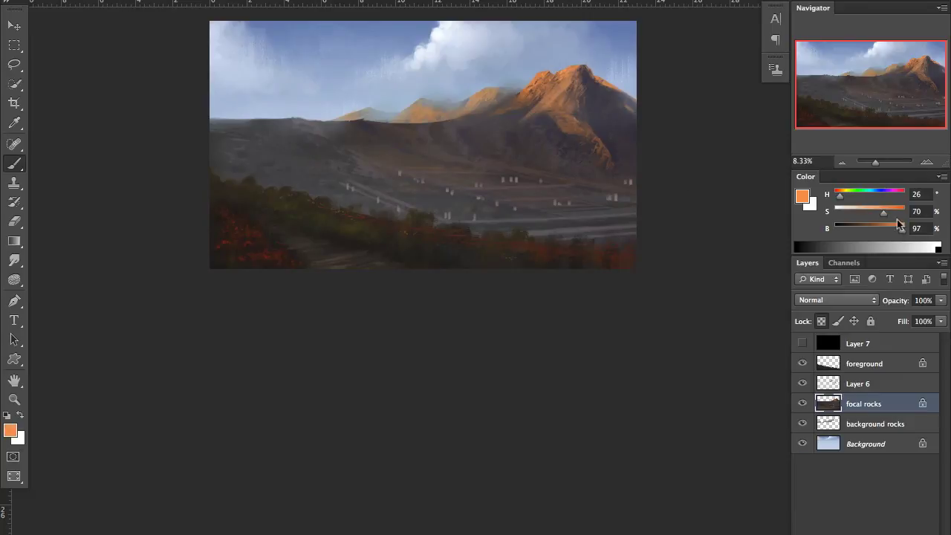
pyautogui.keyDown('alt'); pyautogui.click(567, 90); pyautogui.keyUp('alt')
pyautogui.keyDown('alt'); pyautogui.click(578, 94); pyautogui.keyUp('alt')
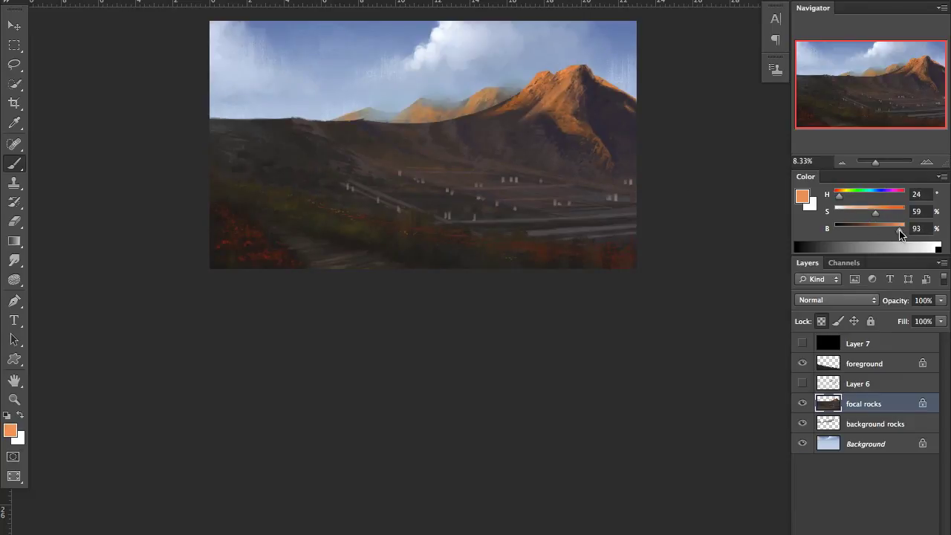
# Step: Refine the main peak on a new layer with sampled orange and dark purple strokes, and soften them with the Eraser
pyautogui.rightClick(581, 89)
pyautogui.press('Escape')
pyautogui.hotkey('ctrl', 'shift', 'alt', 'n')
pyautogui.keyDown('alt'); pyautogui.click(583, 83); pyautogui.keyUp('alt')
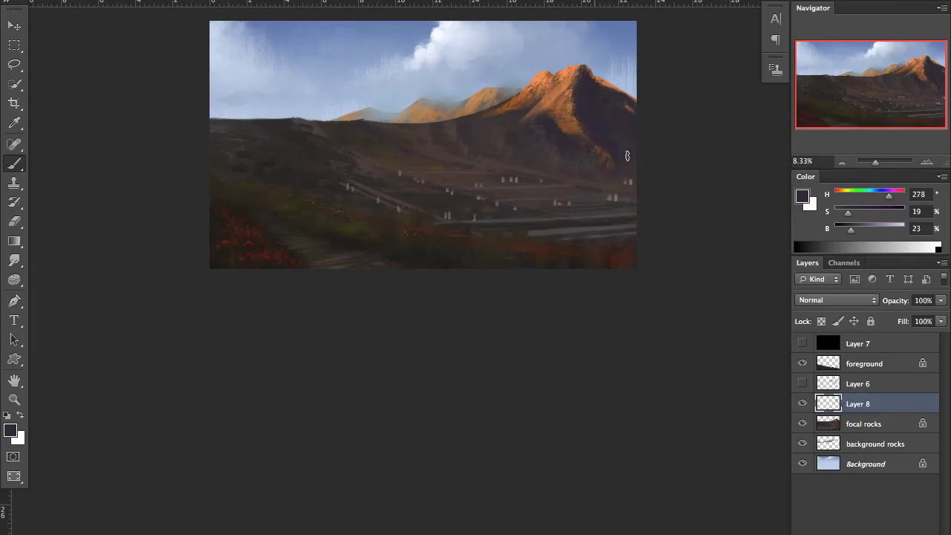
pyautogui.press('e')
pyautogui.rightClick(586, 146)
pyautogui.press('Escape')
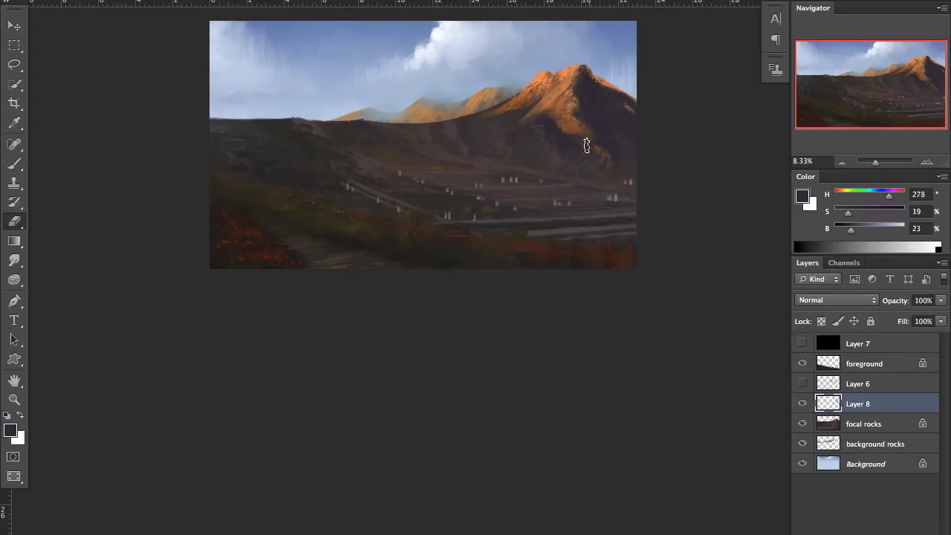
# Step: Show Layer 6 and paint a white cloud at H 219, S 9, B 96 behind the main peak on a new layer above Background
pyautogui.click(804, 384)
pyautogui.scroll(3, 738, 321)
pyautogui.click(866, 463)
pyautogui.hotkey('ctrl', 'shift', 'alt', 'n')
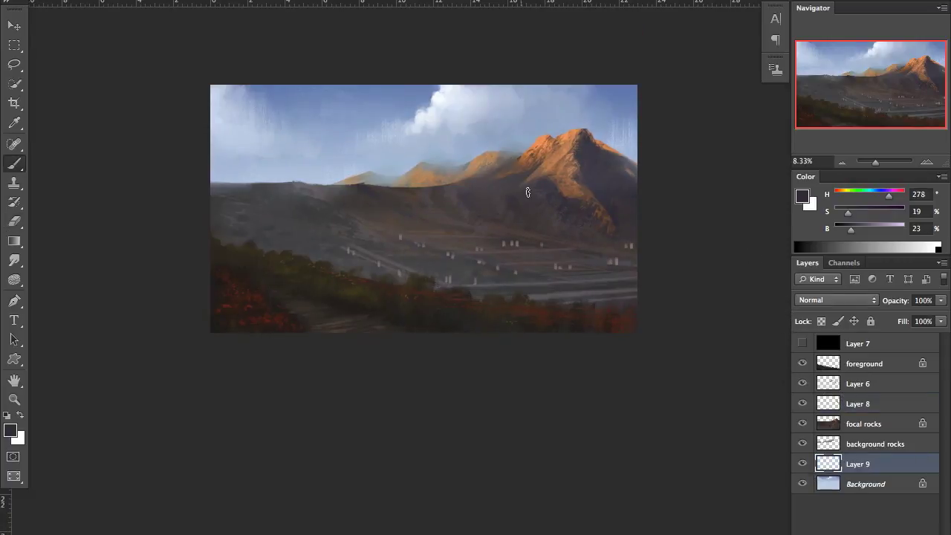
pyautogui.press('b')
pyautogui.keyDown('alt'); pyautogui.click(442, 95); pyautogui.keyUp('alt')
pyautogui.moveTo(559, 132)
pyautogui.mouseDown()
pyautogui.moveTo(593, 122)
pyautogui.moveTo(585, 115)
pyautogui.moveTo(605, 144)
pyautogui.moveTo(613, 101)
pyautogui.moveTo(533, 108)
pyautogui.moveTo(578, 105)
pyautogui.moveTo(574, 116)
pyautogui.moveTo(543, 121)
pyautogui.moveTo(578, 112)
pyautogui.moveTo(536, 137)
pyautogui.moveTo(559, 138)
pyautogui.moveTo(579, 111)
pyautogui.moveTo(609, 118)
pyautogui.mouseUp()
pyautogui.rightClick(591, 119)
pyautogui.doubleClick(637, 127)
pyautogui.press('Return')
pyautogui.press('e')
pyautogui.press('b')
pyautogui.keyDown('alt'); pyautogui.click(532, 104); pyautogui.keyUp('alt')
pyautogui.keyDown('alt'); pyautogui.click(621, 96); pyautogui.keyUp('alt')
# Step: Paint pale blue mist at H 213, S 12, B 92 on a new layer above background rocks and soften it with the Eraser
pyautogui.hotkey('alt', ']')
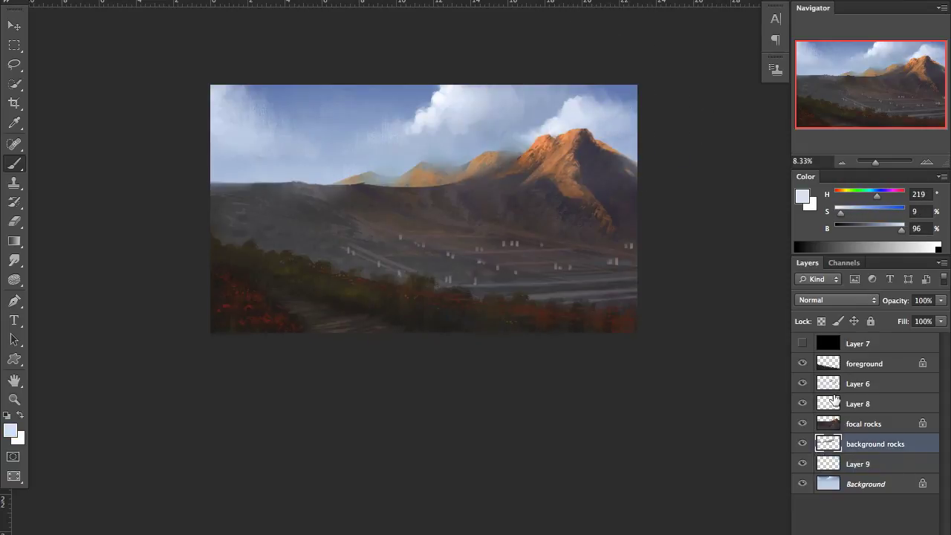
pyautogui.hotkey('ctrl', 'shift', 'alt', 'n')
pyautogui.keyDown('alt'); pyautogui.click(521, 144); pyautogui.keyUp('alt')
pyautogui.press('e')
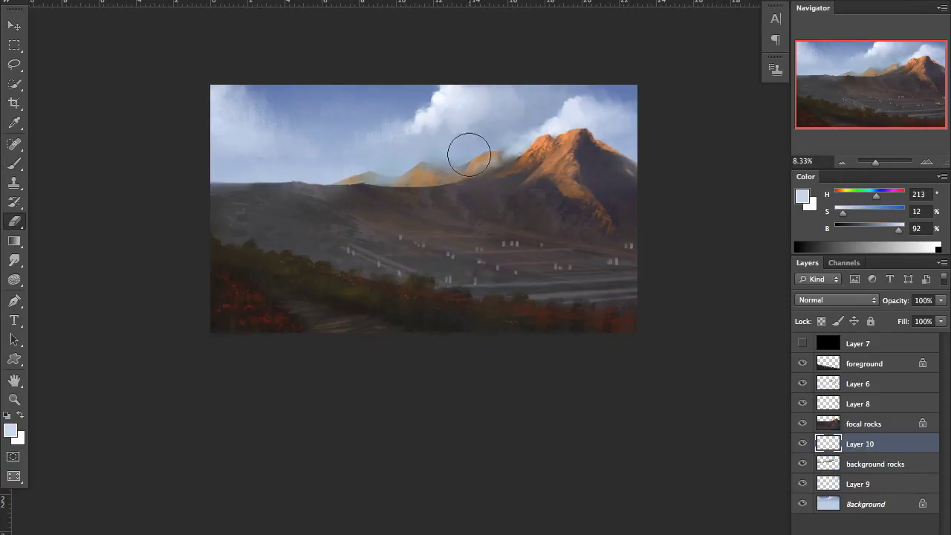
pyautogui.click(832, 403)
pyautogui.hotkey('alt', ']')
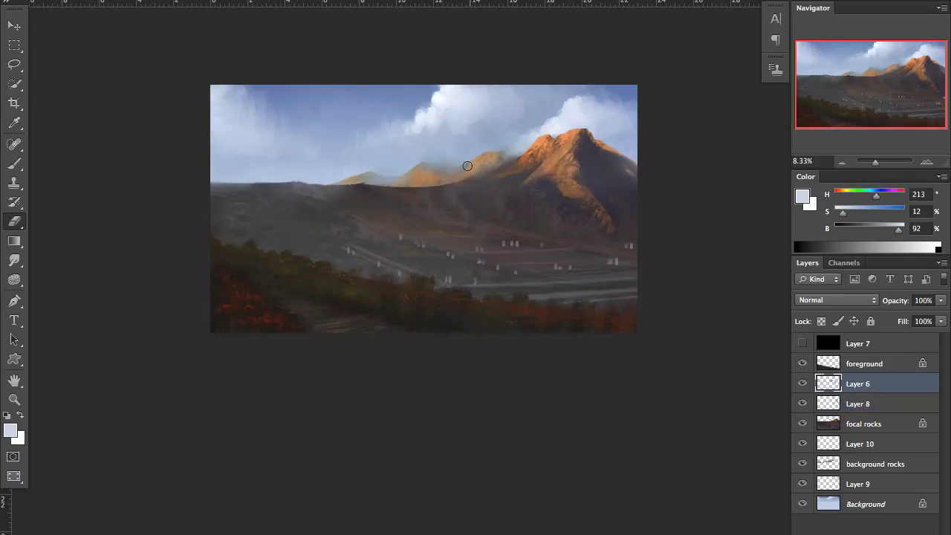
# Step: Brush more sampled mist on Layer 10 where the background peaks meet the main peak and trim it with the Eraser
pyautogui.press('b')
pyautogui.hotkey('alt', '[')
pyautogui.hotkey('alt', '[')
pyautogui.hotkey('alt', '[')
pyautogui.keyDown('alt'); pyautogui.click(497, 155); pyautogui.keyUp('alt')
pyautogui.press('e')
# Step: Merge all visible painting layers into Background, leaving out the hidden black layer
pyautogui.keyDown('shift'); pyautogui.click(813, 484); pyautogui.keyUp('shift')
pyautogui.hotkey('ctrl', 'e')
pyautogui.click(803, 444)
pyautogui.click(803, 444)
pyautogui.hotkey('ctrl', 'shift', 'e')
# Step: Paint three small white birds in the sky on a new layer
pyautogui.hotkey('ctrl', 'shift', 'n')
pyautogui.press('Return')
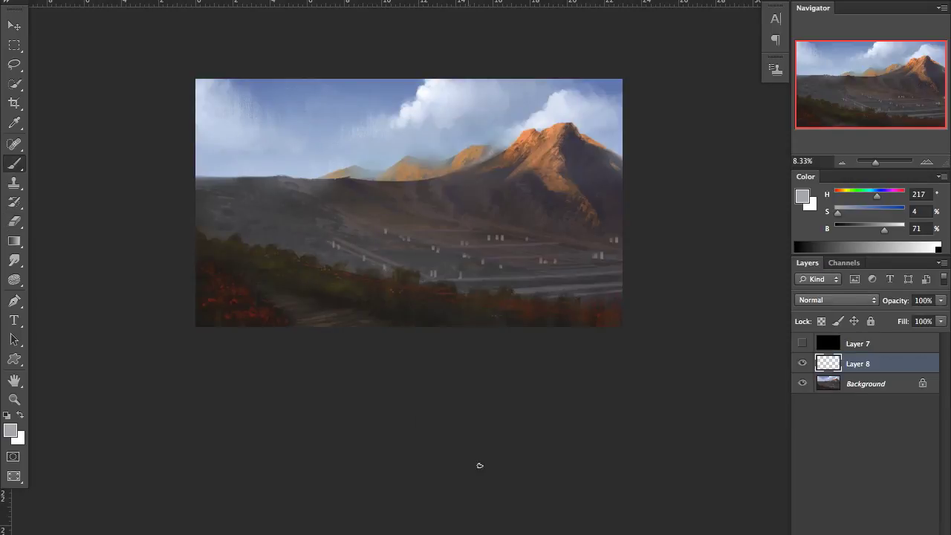
pyautogui.press('b')
pyautogui.press('d')
pyautogui.press('x')
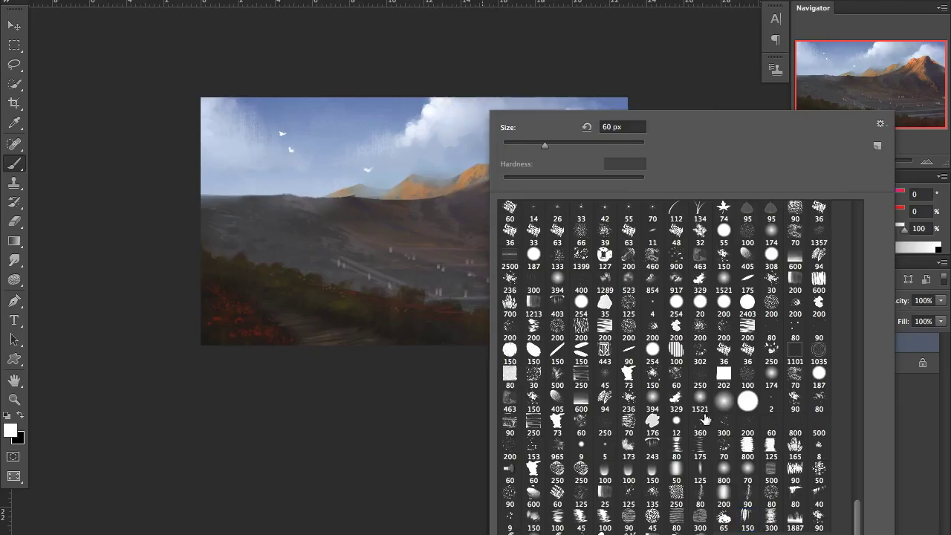
# Step: Fit an orange texture over the canvas on a black-masked layer and reveal it faintly around the picture's edges
pyautogui.moveTo(608, 93)
pyautogui.mouseDown()
pyautogui.moveTo(336, 89)
pyautogui.moveTo(307, 174)
pyautogui.moveTo(314, 158)
pyautogui.moveTo(520, 129)
pyautogui.moveTo(594, 141)
pyautogui.moveTo(543, 144)
pyautogui.mouseUp()
pyautogui.hotkey('ctrl', 'j')
pyautogui.hotkey('ctrl', 't')
pyautogui.moveTo(415, 97); pyautogui.dragTo(408, 193)
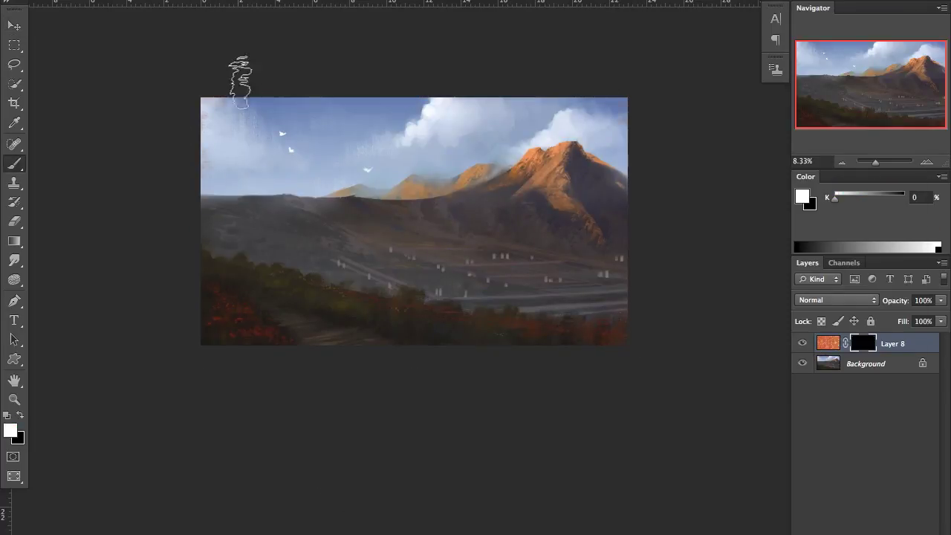
# Step: Add a layer above Background, brush sampled dark foreground tones such as H 40, S 38, B 22, and merge the layers
pyautogui.click(813, 363)
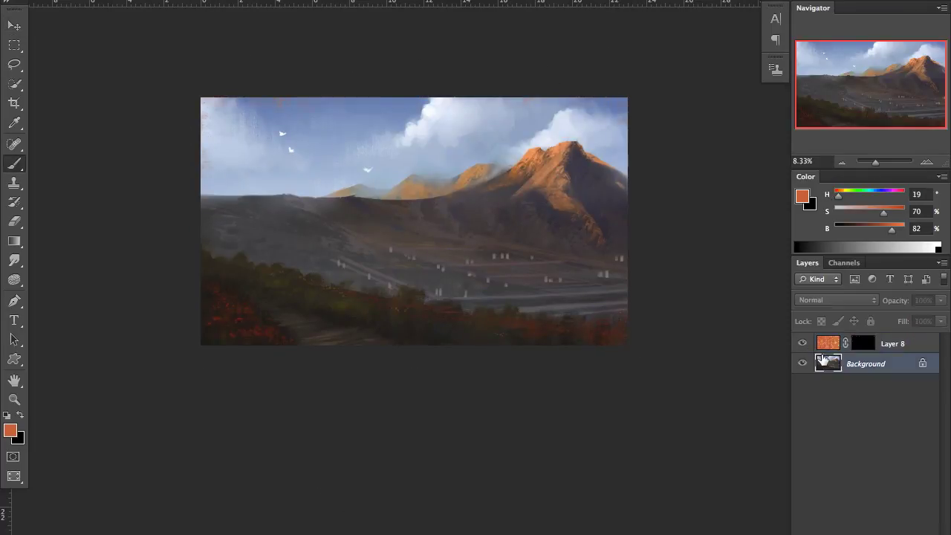
pyautogui.hotkey('ctrl', 'shift', 'n')
pyautogui.press('Return')
pyautogui.keyDown('alt'); pyautogui.click(330, 287); pyautogui.keyUp('alt')
pyautogui.keyDown('alt'); pyautogui.click(528, 317); pyautogui.keyUp('alt')
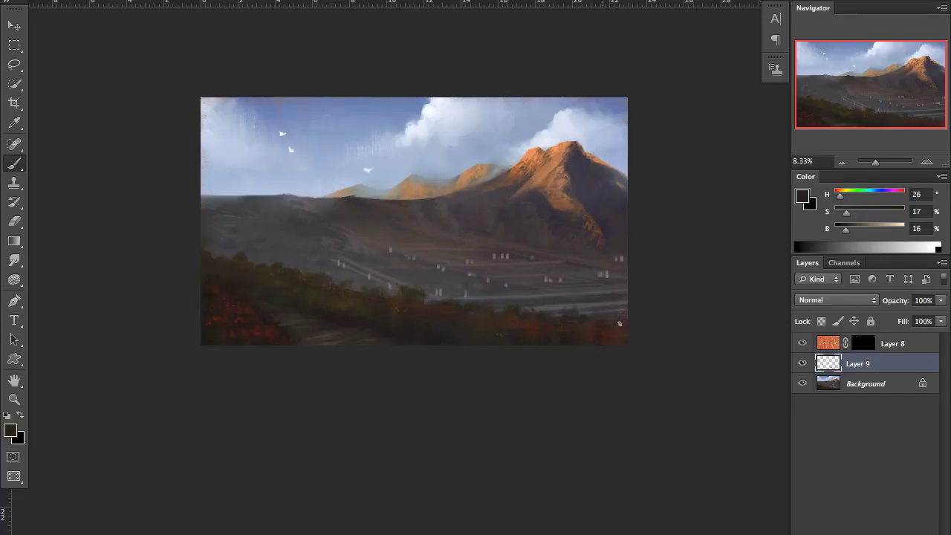
pyautogui.keyDown('alt'); pyautogui.click(268, 283); pyautogui.keyUp('alt')
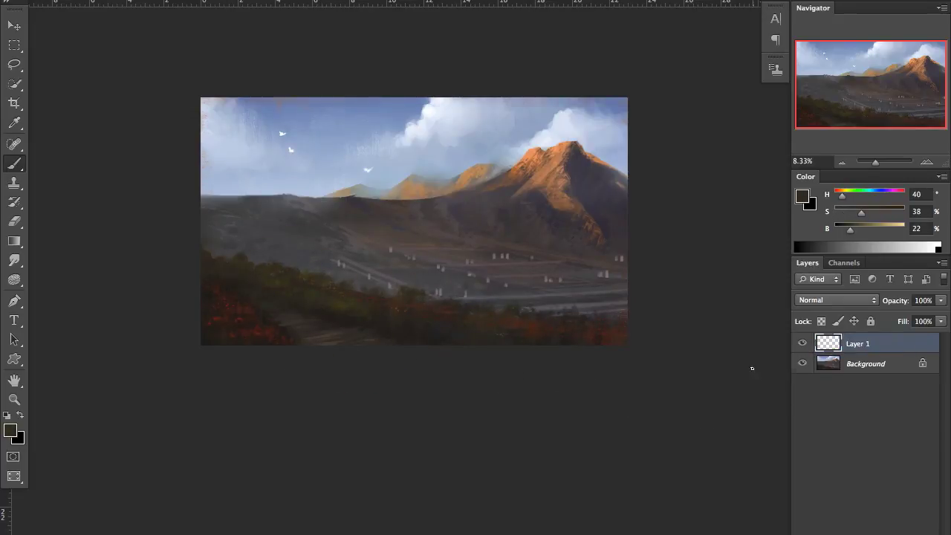
# Step: Draw a white line along the lower edge of the painting on Layer 1, starting from the left corner
pyautogui.rightClick(455, 110)
pyautogui.press('Return')
pyautogui.press('x')
pyautogui.moveTo(200, 344); pyautogui.dragTo(413, 344)
# Step: Write a white signature and the date 22.9.2014 above the line and free-transform Layer 1
pyautogui.hotkey('ctrl', '+')
pyautogui.hotkey('ctrl', '+')
pyautogui.hotkey('ctrl', '+')
pyautogui.moveTo(242, 394); pyautogui.dragTo(324, 379)
pyautogui.moveTo(387, 400); pyautogui.dragTo(429, 399)
pyautogui.hscroll(5, 439, 299)
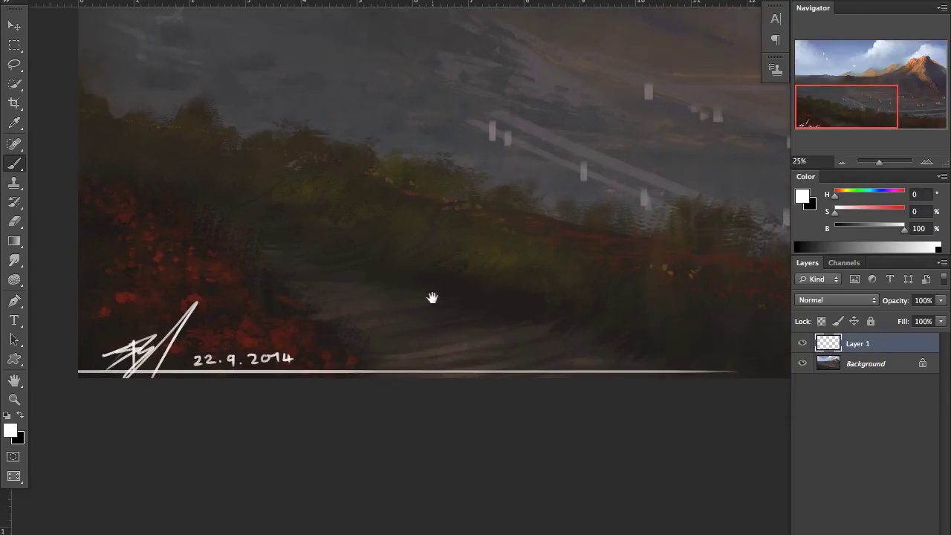
pyautogui.hotkey('ctrl', 't')
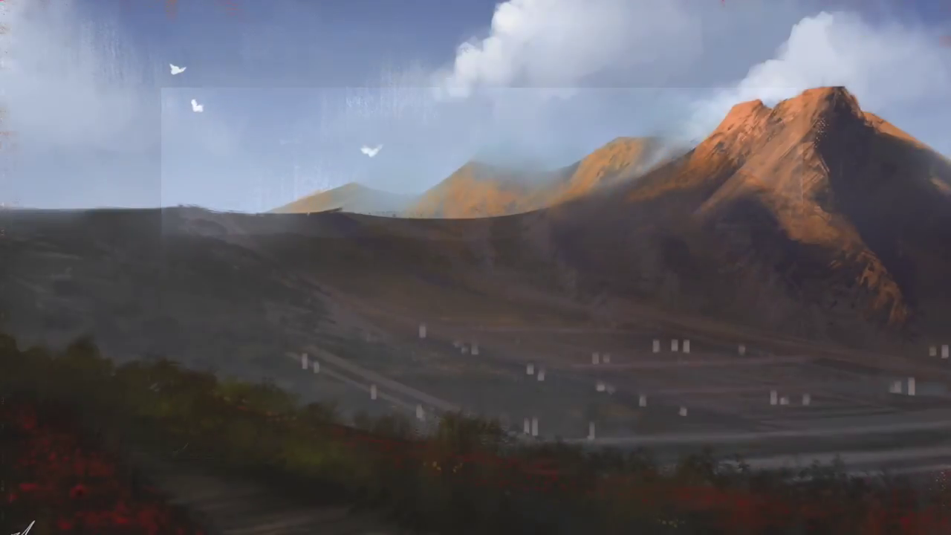